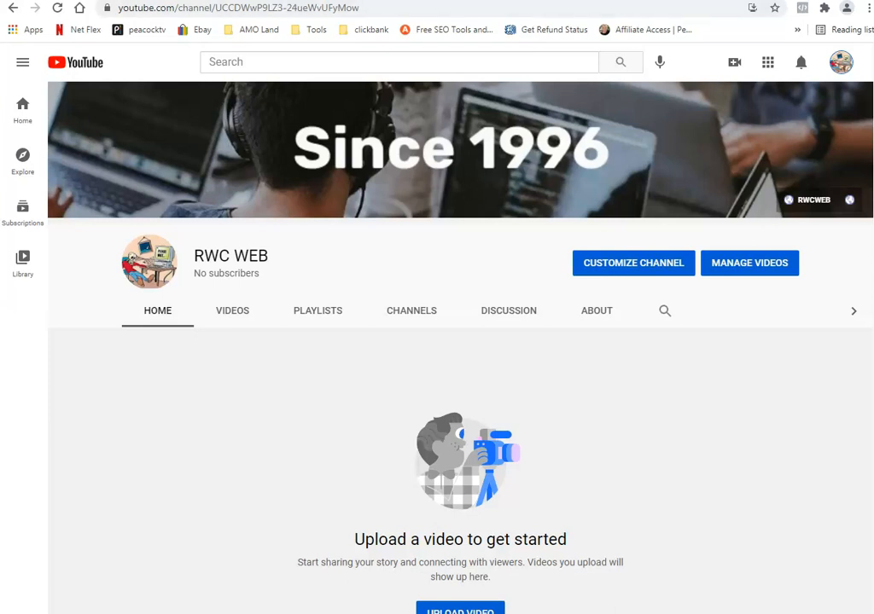
Examine the tedsplans.com sales page and its web address, from the video down to the launch offer.
{"action": "left_click", "coordinate": [674, 1]}
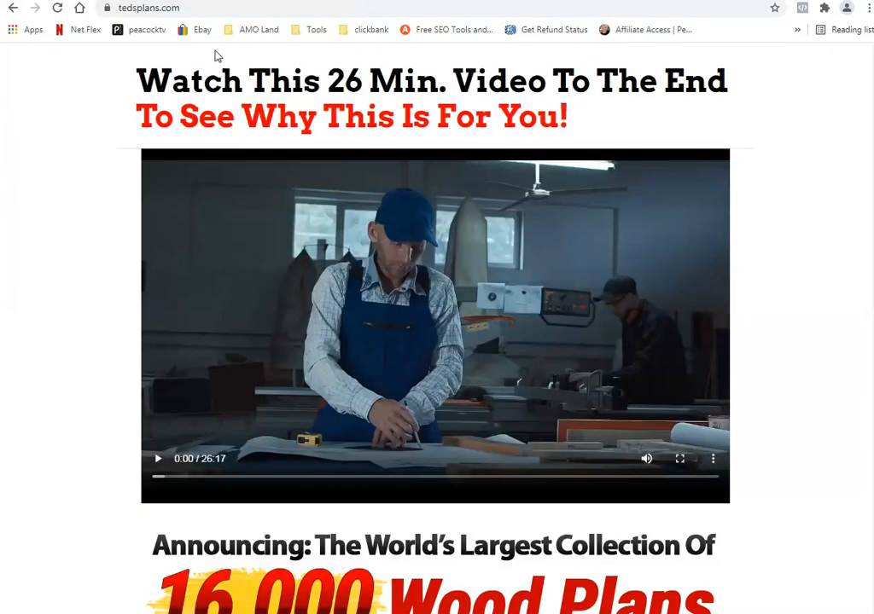
{"action": "left_click", "coordinate": [124, 6]}
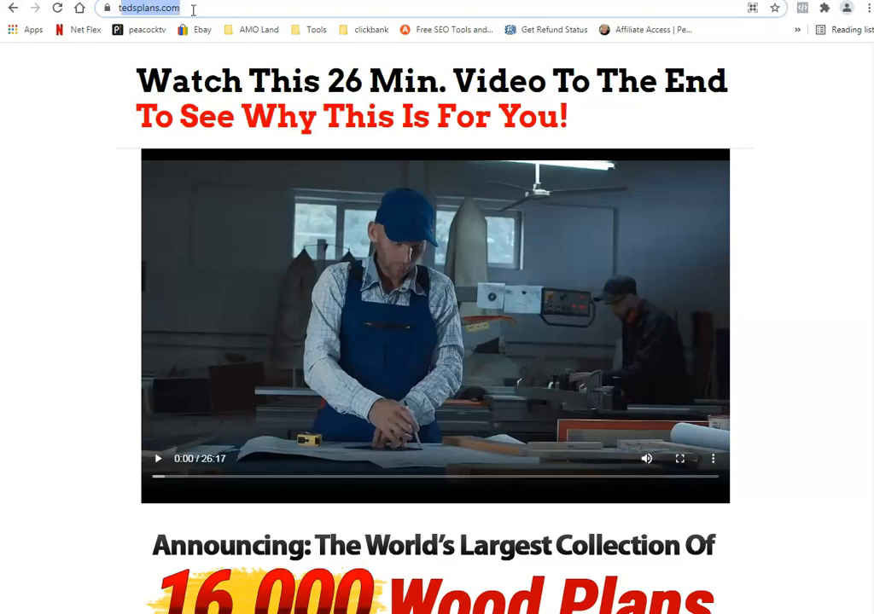
{"action": "triple_click", "coordinate": [126, 8]}
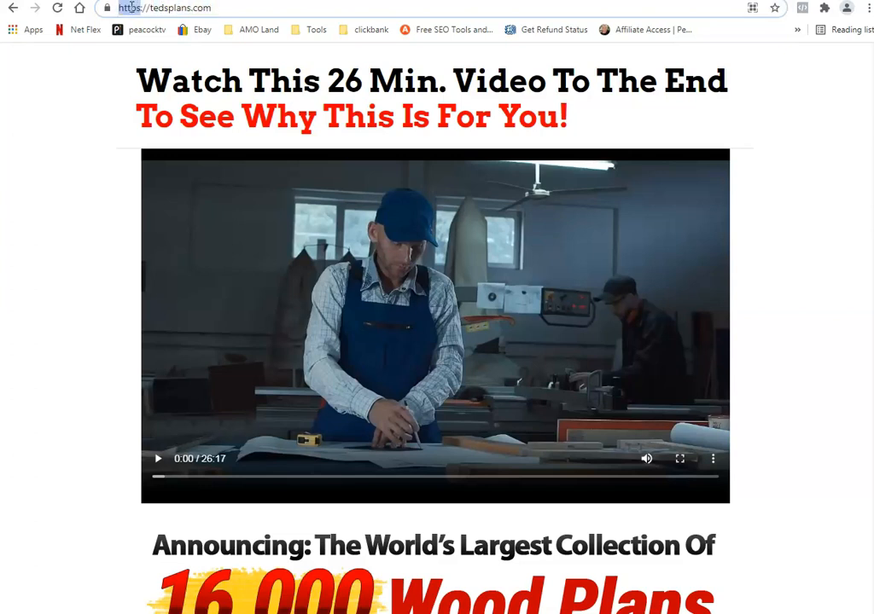
{"action": "scroll", "coordinate": [3, 151], "scroll_direction": "down", "scroll_amount": 10}
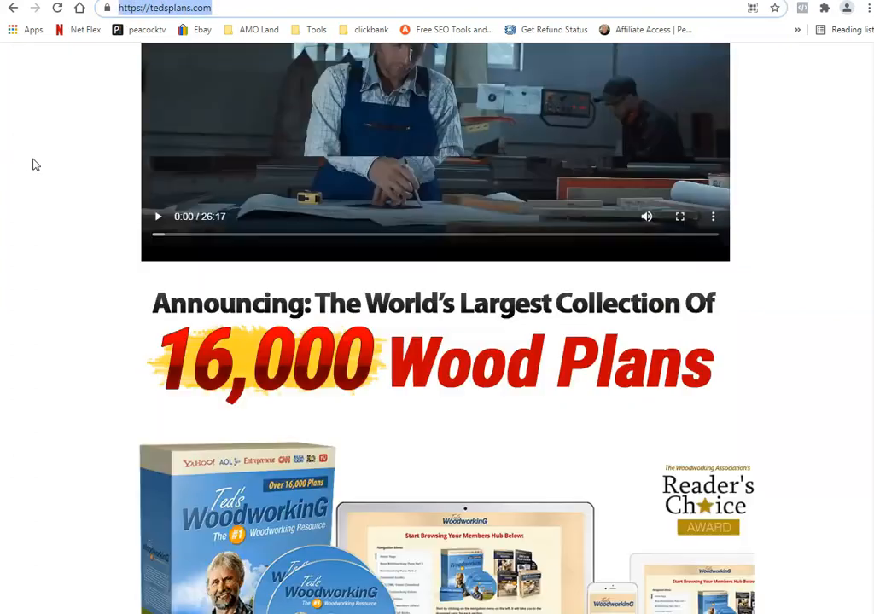
{"action": "scroll", "coordinate": [56, 174], "scroll_direction": "down", "scroll_amount": 15}
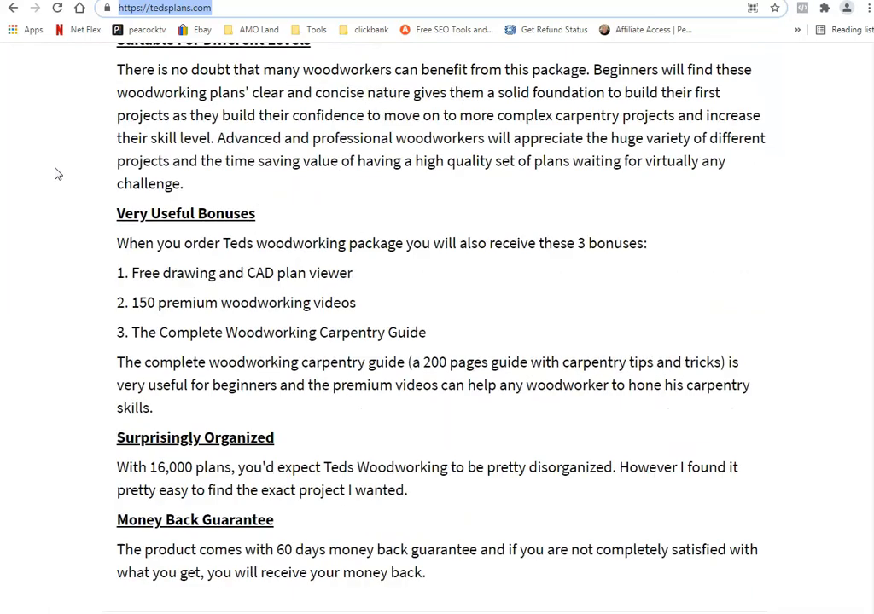
{"action": "scroll", "coordinate": [70, 182], "scroll_direction": "down", "scroll_amount": 5}
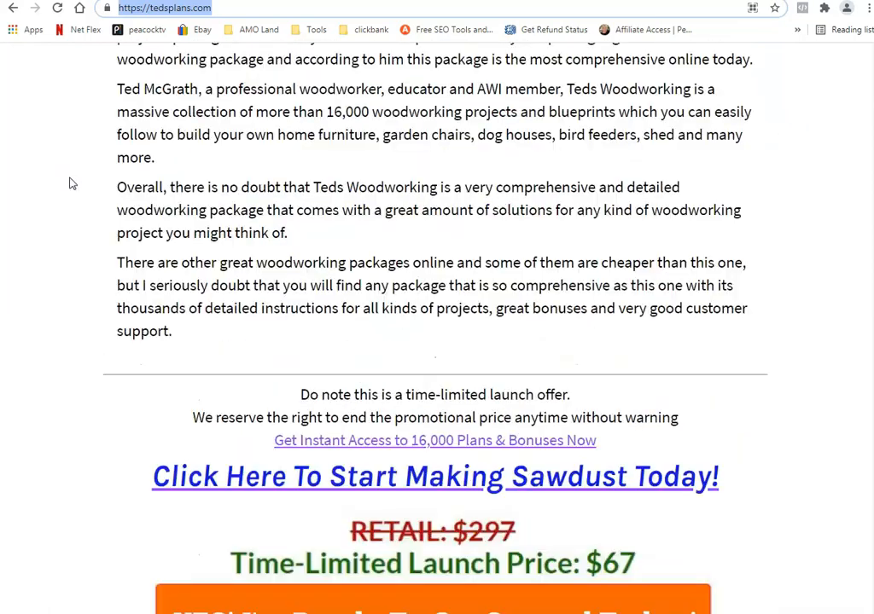
{"action": "scroll", "coordinate": [72, 183], "scroll_direction": "up", "scroll_amount": 10}
{"action": "scroll", "coordinate": [71, 184], "scroll_direction": "up", "scroll_amount": 10}
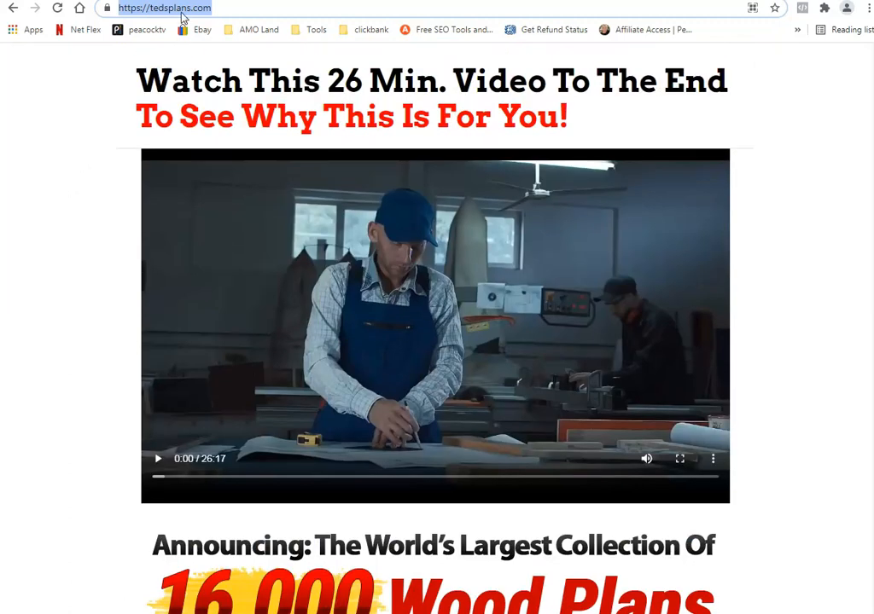
{"action": "left_click", "coordinate": [145, 9]}
Examine the Fred's DIY Plans affiliate page, covering the program introduction, product description and affiliate link section.
{"action": "left_click", "coordinate": [80, 8]}
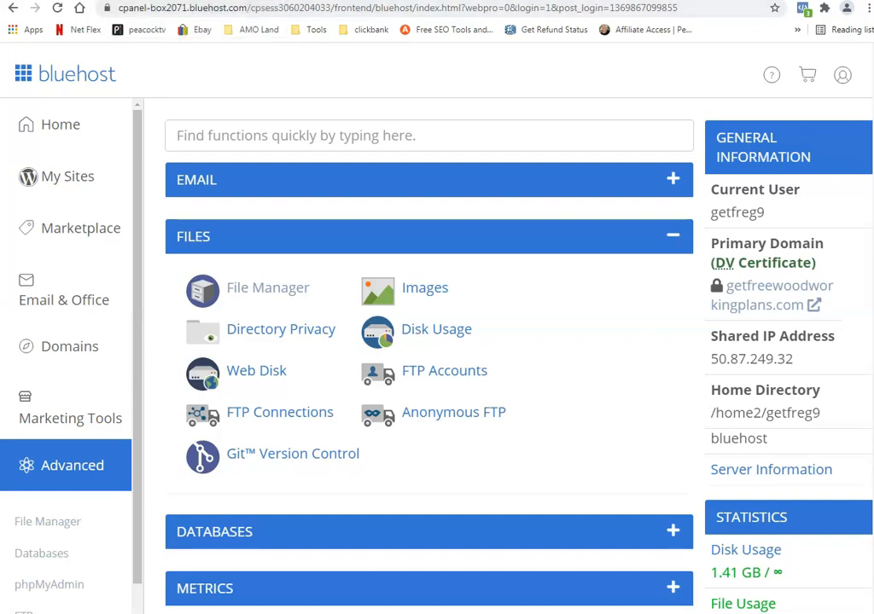
{"action": "left_click", "coordinate": [331, 1]}
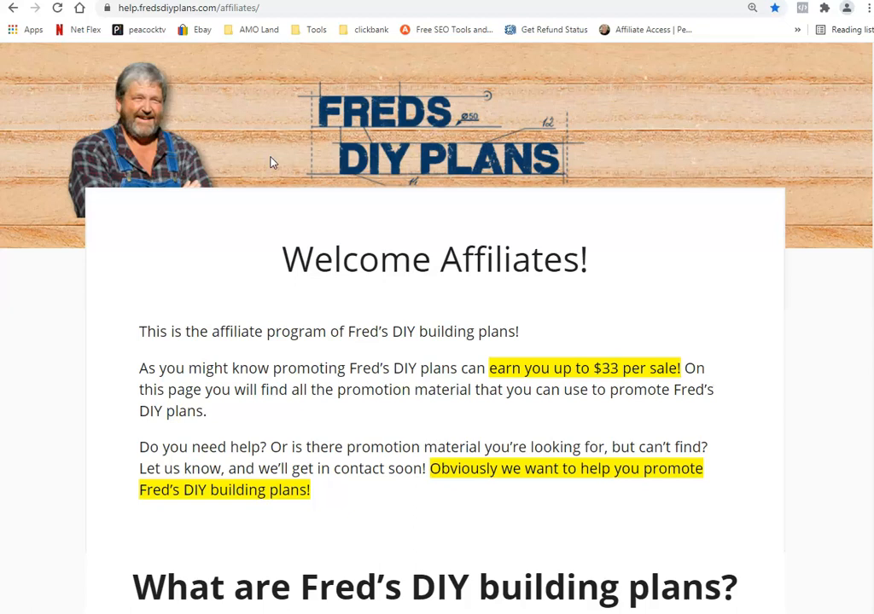
{"action": "scroll", "coordinate": [220, 171], "scroll_direction": "down", "scroll_amount": 8}
{"action": "scroll", "coordinate": [253, 169], "scroll_direction": "up", "scroll_amount": 2}
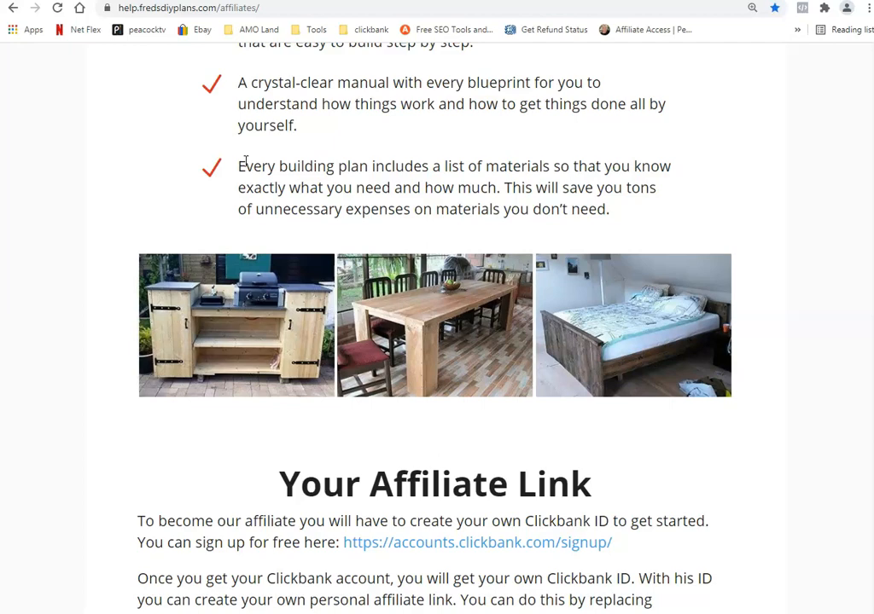
{"action": "scroll", "coordinate": [246, 163], "scroll_direction": "down", "scroll_amount": 6}
{"action": "scroll", "coordinate": [239, 167], "scroll_direction": "up", "scroll_amount": 4}
{"action": "scroll", "coordinate": [239, 166], "scroll_direction": "up", "scroll_amount": 7}
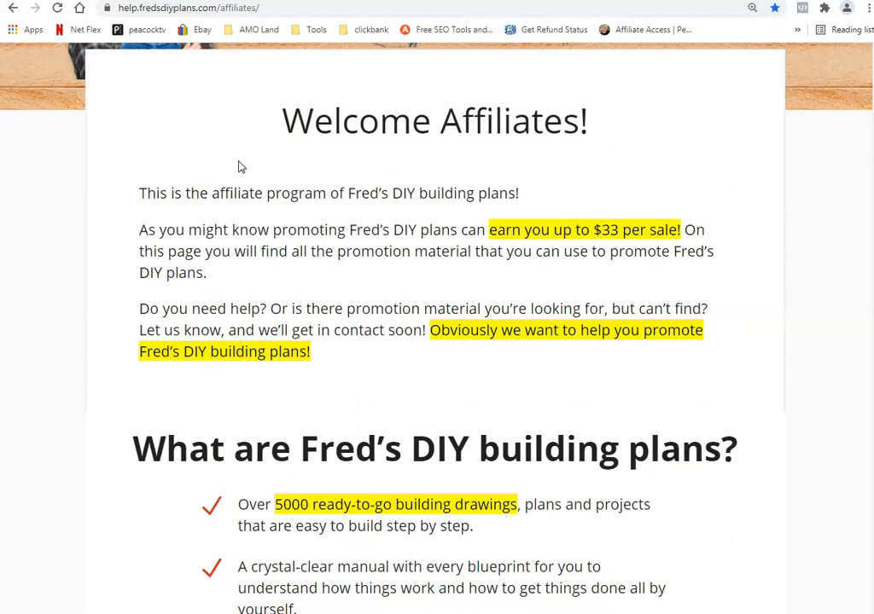
{"action": "scroll", "coordinate": [238, 162], "scroll_direction": "up", "scroll_amount": 2}
{"action": "scroll", "coordinate": [237, 155], "scroll_direction": "down", "scroll_amount": 10}
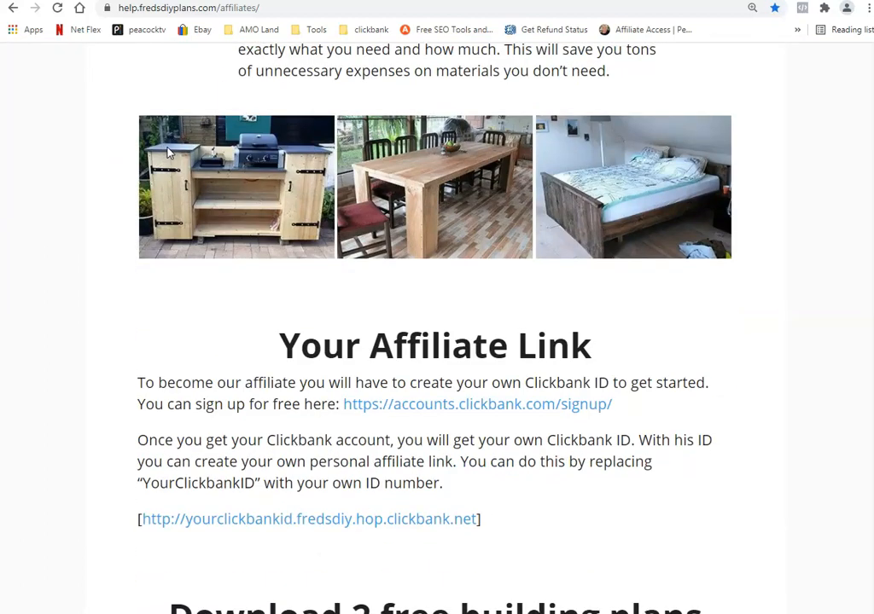
Copy the sample hop link from the Your Affiliate Link section into a blank Notepad document.
{"action": "scroll", "coordinate": [173, 153], "scroll_direction": "down", "scroll_amount": 1}
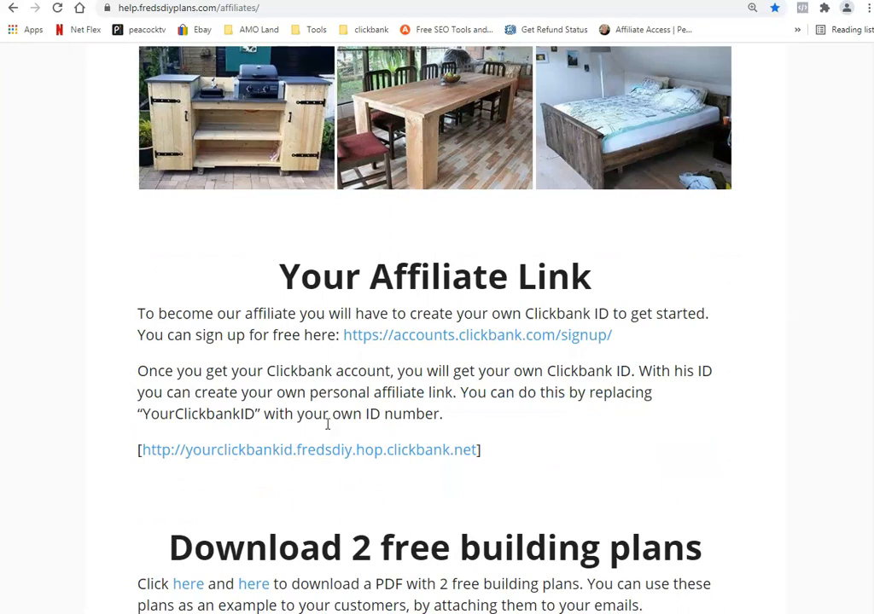
{"action": "left_click_drag", "start_coordinate": [141, 450], "coordinate": [478, 469]}
{"action": "key", "text": "ctrl+c"}
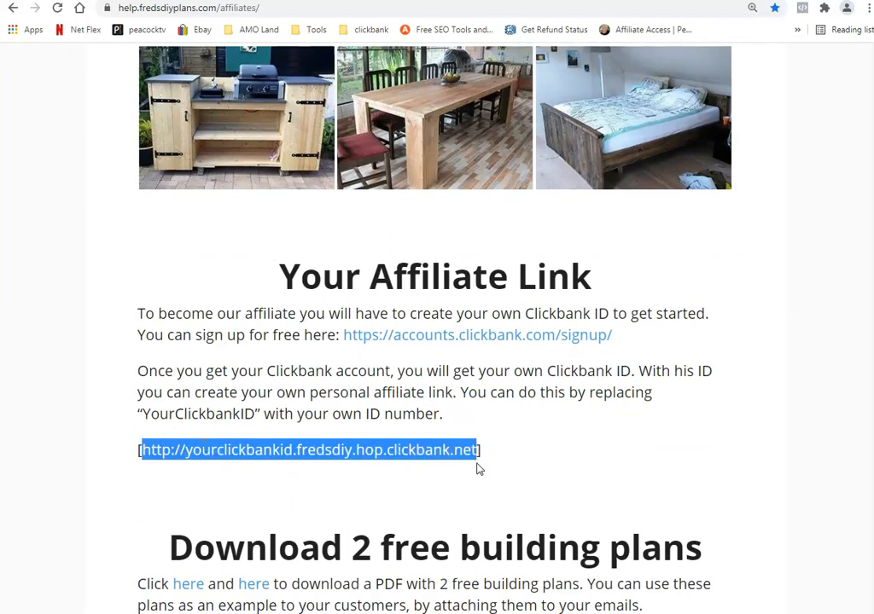
{"action": "left_click", "coordinate": [453, 613]}
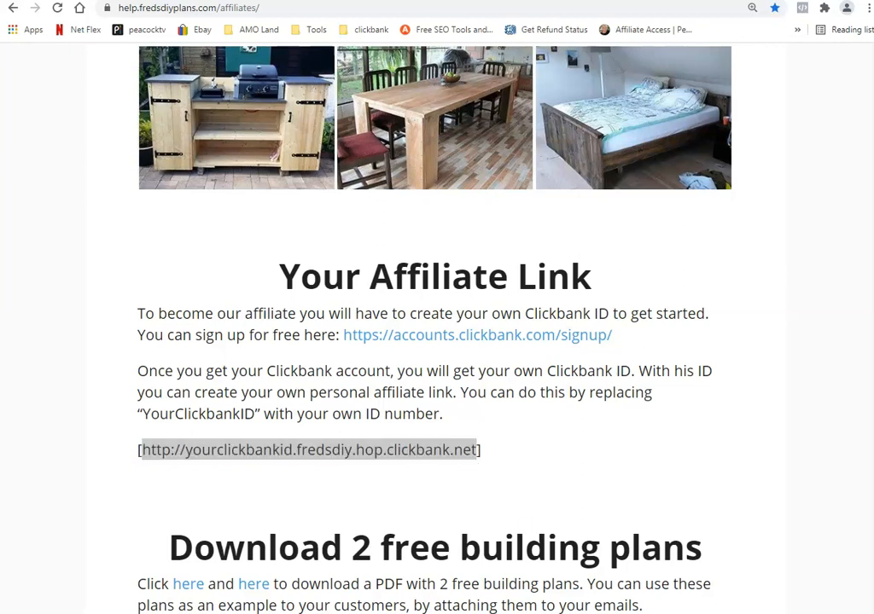
{"action": "key", "text": "ctrl+v"}
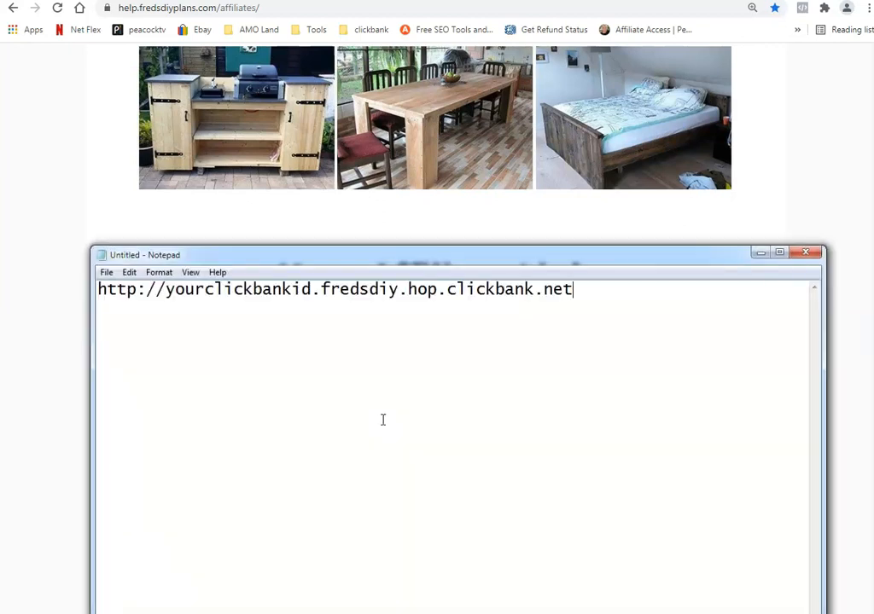
Compare the affiliate page's product description and Email #1 subject line with the local fredsdiy.html landing page.
{"action": "left_click", "coordinate": [26, 279]}
{"action": "scroll", "coordinate": [125, 277], "scroll_direction": "up", "scroll_amount": 10}
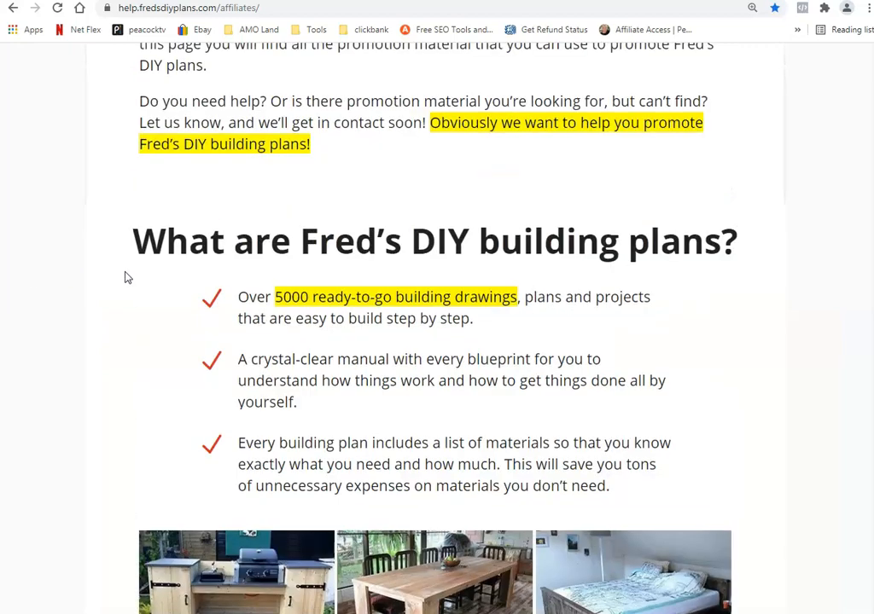
{"action": "scroll", "coordinate": [128, 280], "scroll_direction": "down", "scroll_amount": 5}
{"action": "scroll", "coordinate": [129, 283], "scroll_direction": "down", "scroll_amount": 4}
{"action": "scroll", "coordinate": [130, 282], "scroll_direction": "up", "scroll_amount": 4}
{"action": "left_click", "coordinate": [128, 1]}
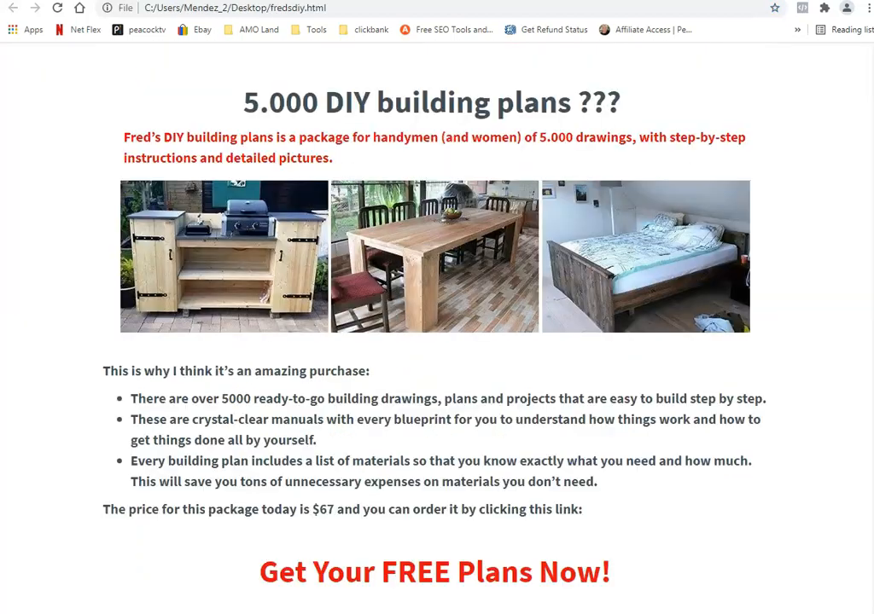
{"action": "left_click", "coordinate": [373, 1]}
{"action": "scroll", "coordinate": [267, 231], "scroll_direction": "down", "scroll_amount": 4}
{"action": "scroll", "coordinate": [254, 249], "scroll_direction": "down", "scroll_amount": 9}
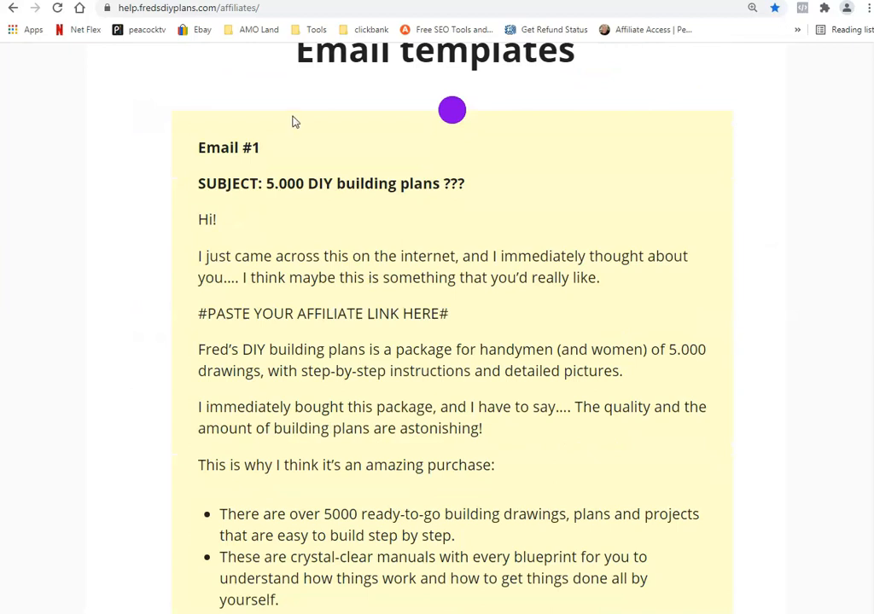
{"action": "left_click_drag", "start_coordinate": [270, 183], "coordinate": [478, 198]}
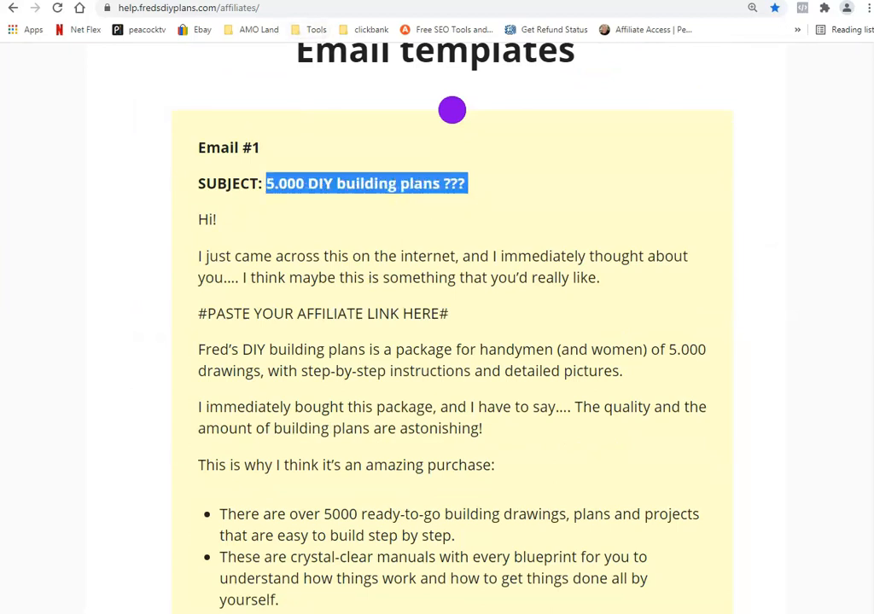
{"action": "left_click", "coordinate": [235, 0]}
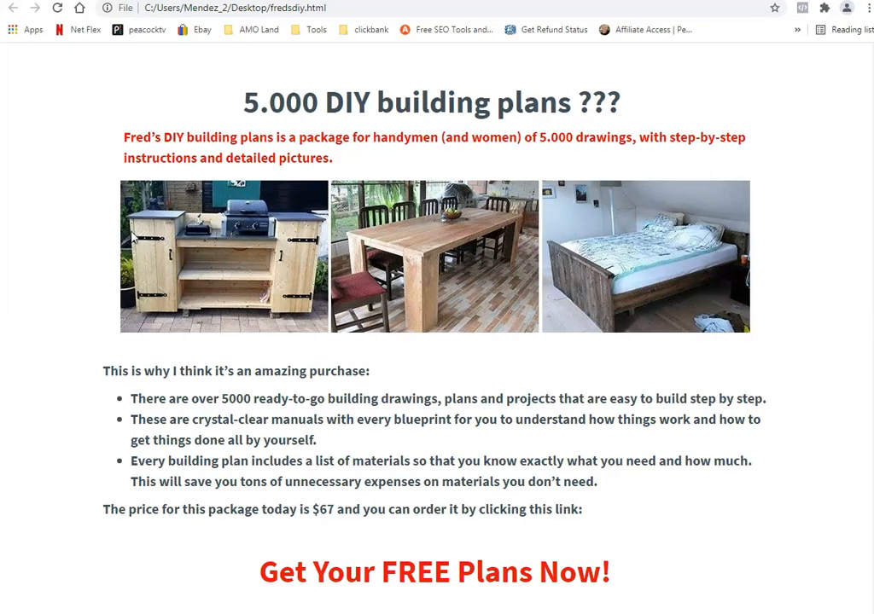
Examine the fredsdiy.html landing page and its file name against the public_html/tedsplans folder in the hosting File Manager.
{"action": "scroll", "coordinate": [133, 239], "scroll_direction": "down", "scroll_amount": 1}
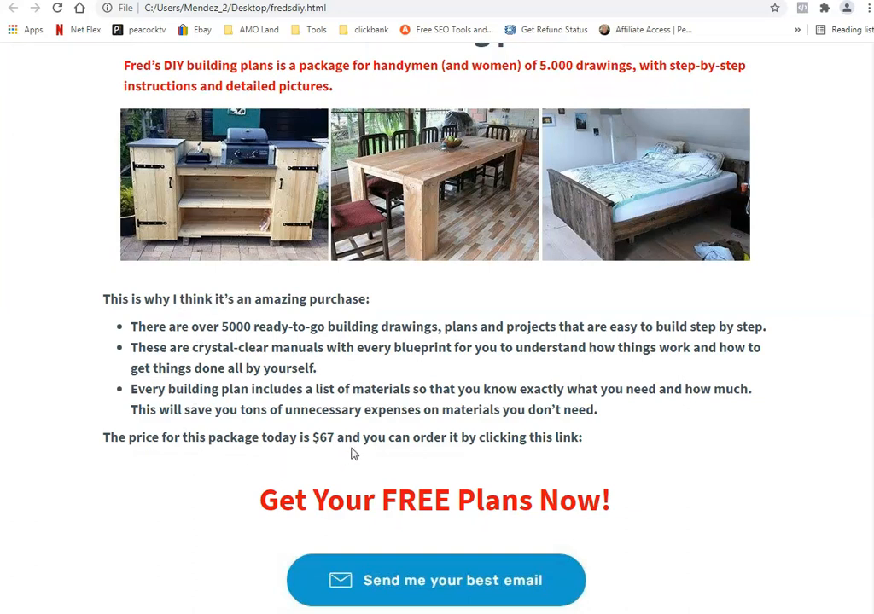
{"action": "scroll", "coordinate": [230, 294], "scroll_direction": "up", "scroll_amount": 1}
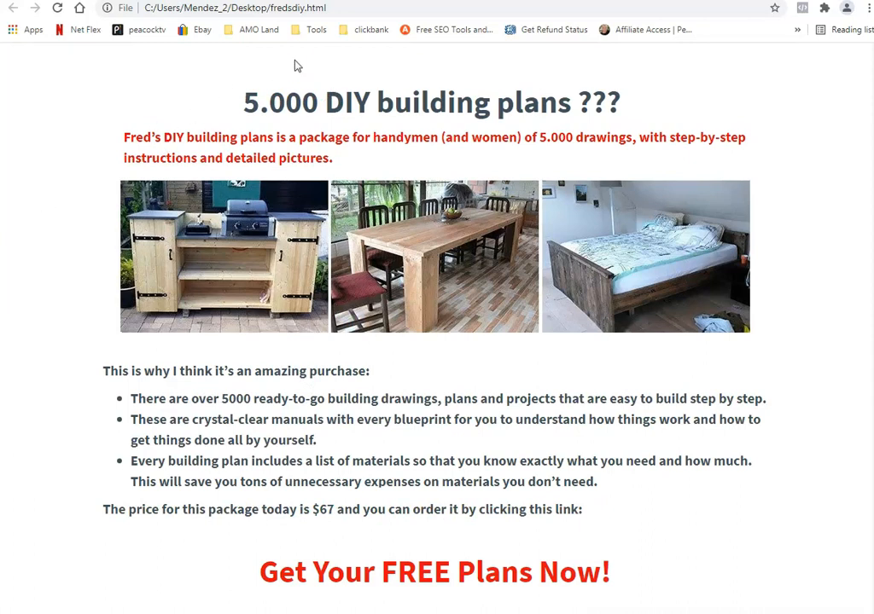
{"action": "left_click_drag", "start_coordinate": [270, 8], "coordinate": [343, 9]}
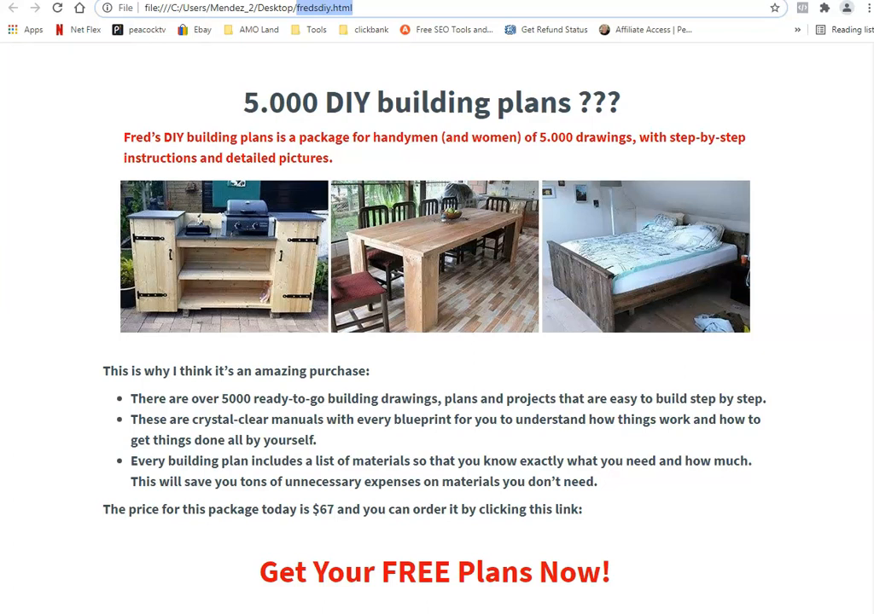
{"action": "left_click", "coordinate": [128, 1]}
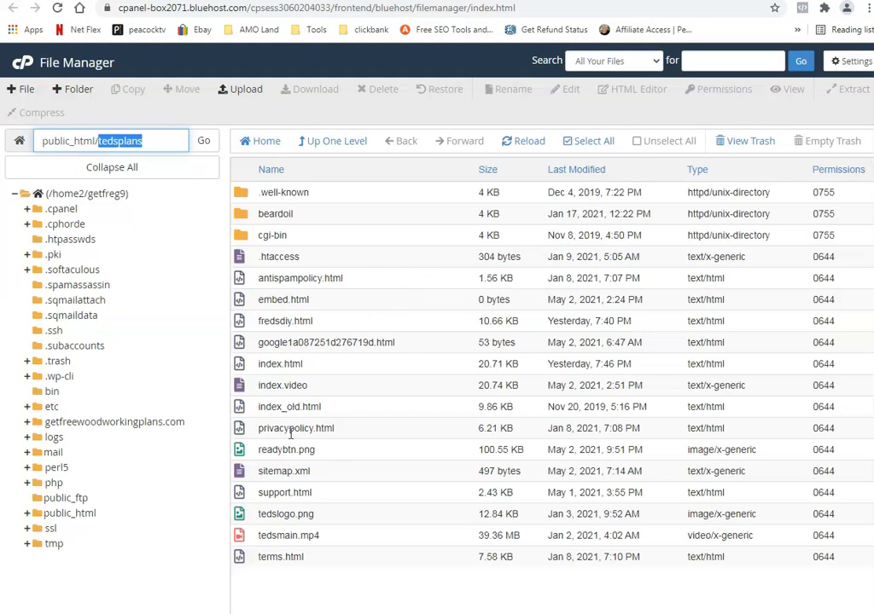
{"action": "key", "text": "ctrl+Tab"}
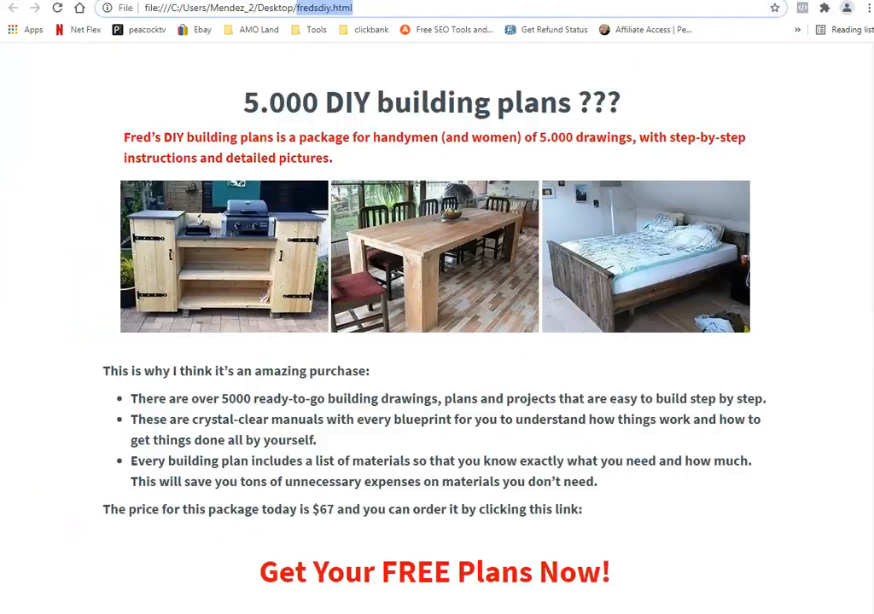
{"action": "left_click", "coordinate": [152, 7]}
{"action": "left_click_drag", "start_coordinate": [152, 7], "coordinate": [358, 7]}
{"action": "left_click", "coordinate": [158, 0]}
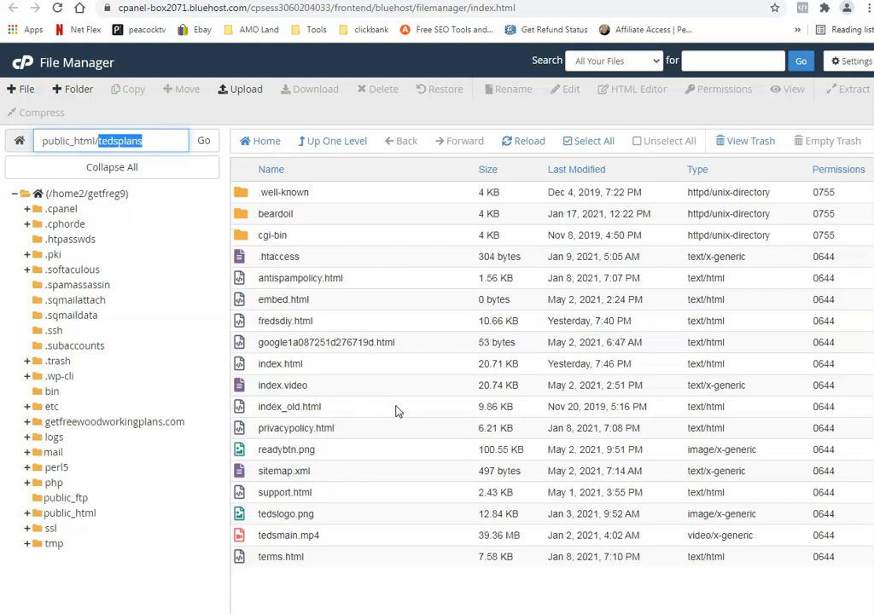
Check the affiliate hop link in Notepad and the file name of the local fredsdiy.html page.
{"action": "key", "text": "alt+Tab"}
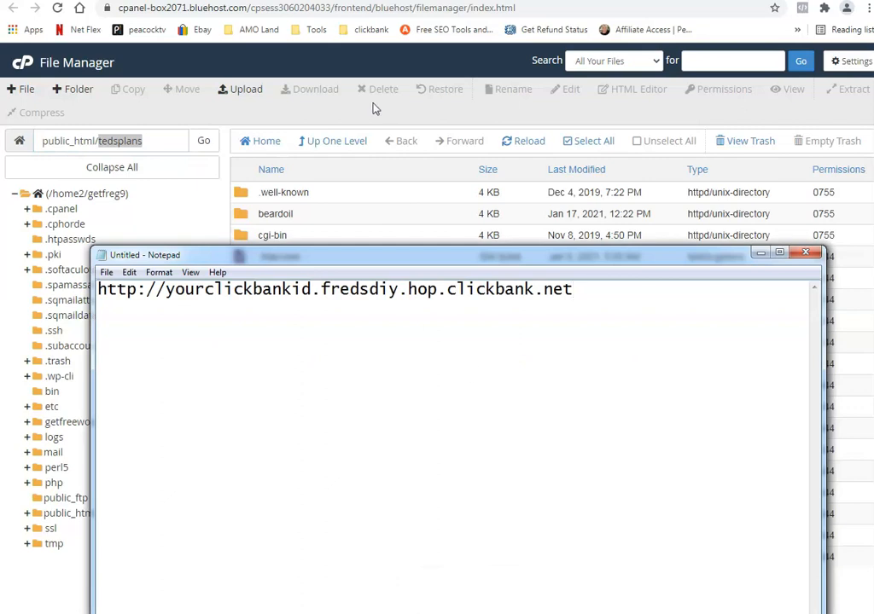
{"action": "left_click_drag", "start_coordinate": [363, 288], "coordinate": [610, 299]}
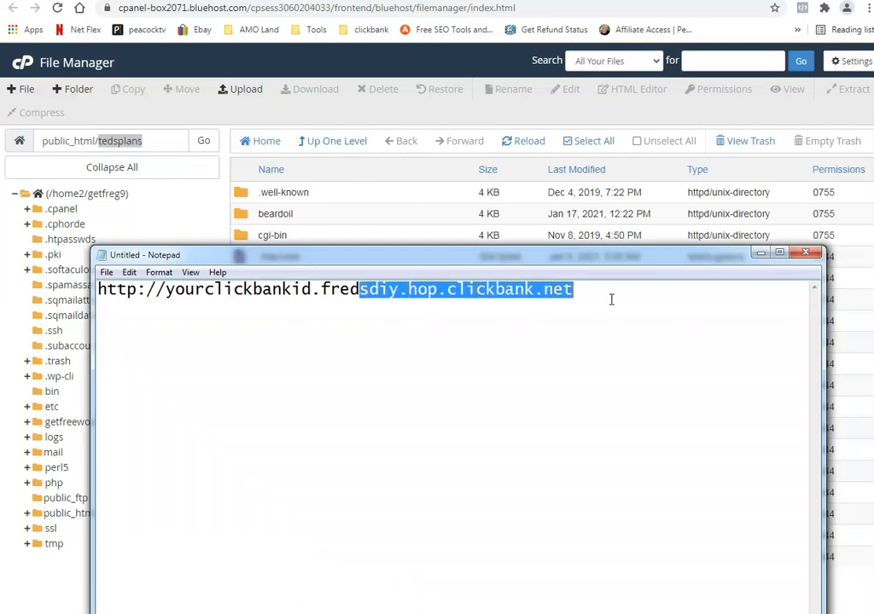
{"action": "left_click", "coordinate": [608, 299]}
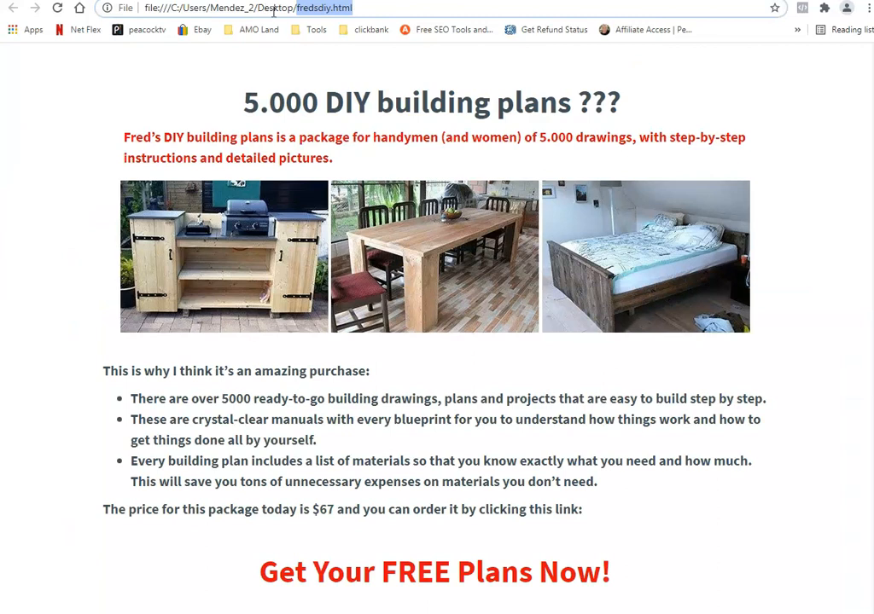
{"action": "left_click", "coordinate": [254, 8]}
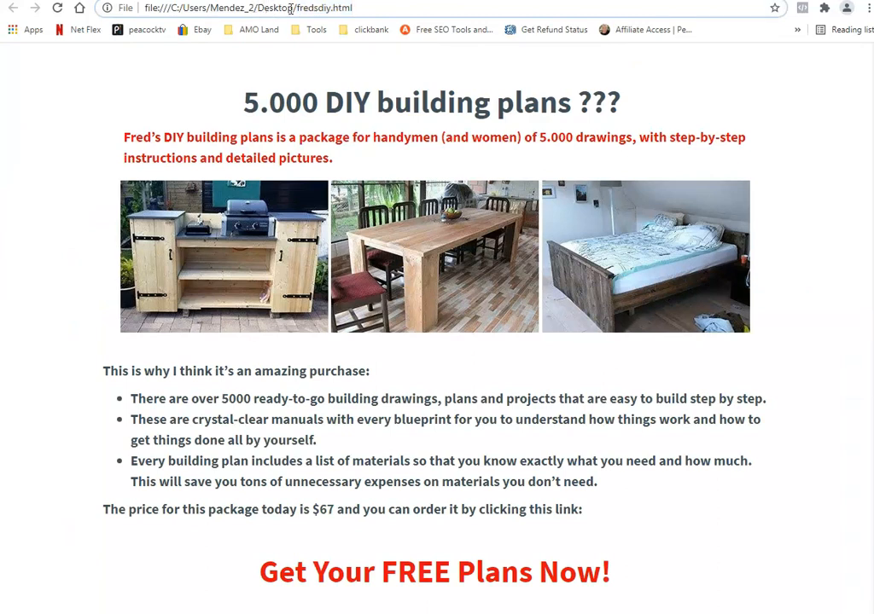
{"action": "left_click_drag", "start_coordinate": [296, 8], "coordinate": [369, 7]}
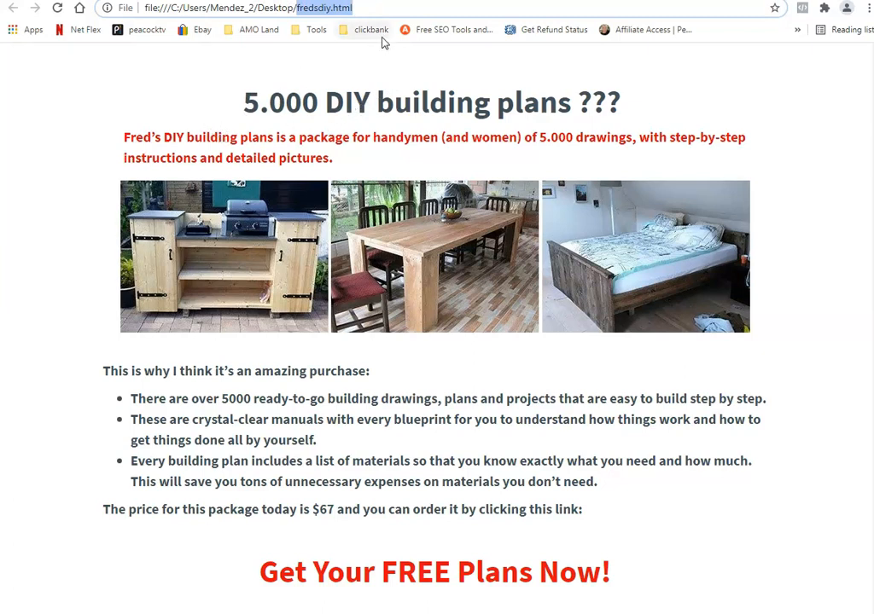
Create a new folder named fredsdiy inside public_html/tedsplans on the web host and open it.
{"action": "left_click", "coordinate": [154, 1]}
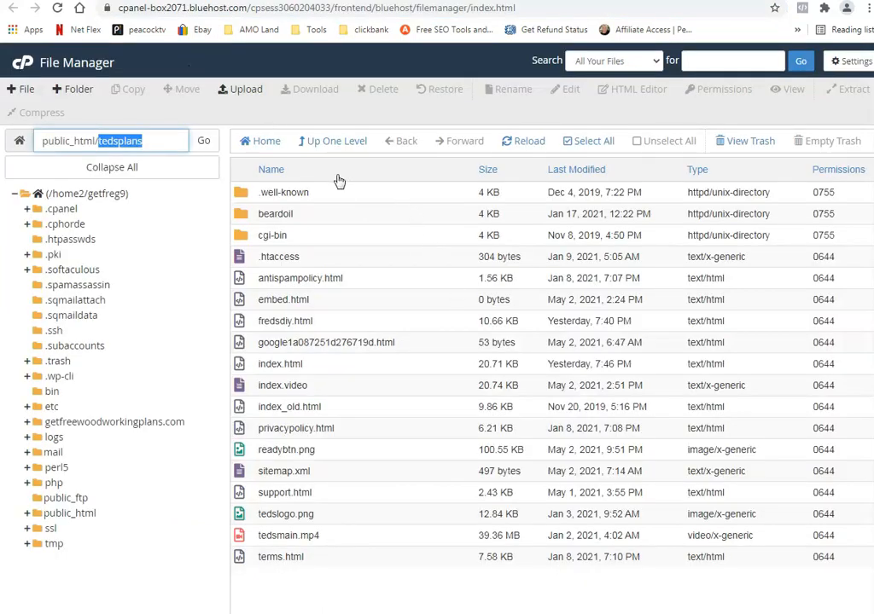
{"action": "left_click", "coordinate": [73, 91]}
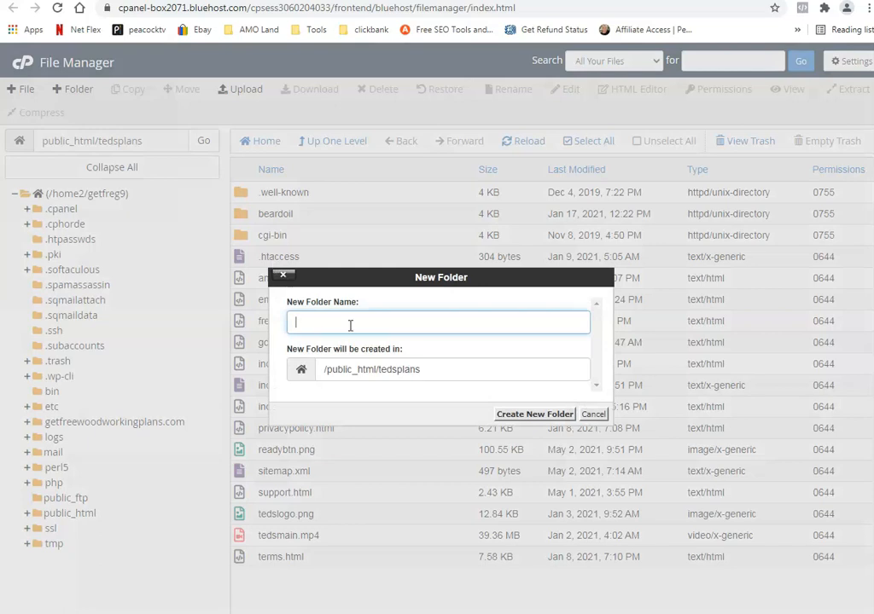
{"action": "type", "text": "freds"}
{"action": "left_click", "coordinate": [509, 415]}
{"action": "left_click", "coordinate": [240, 263]}
{"action": "double_click", "coordinate": [240, 261]}
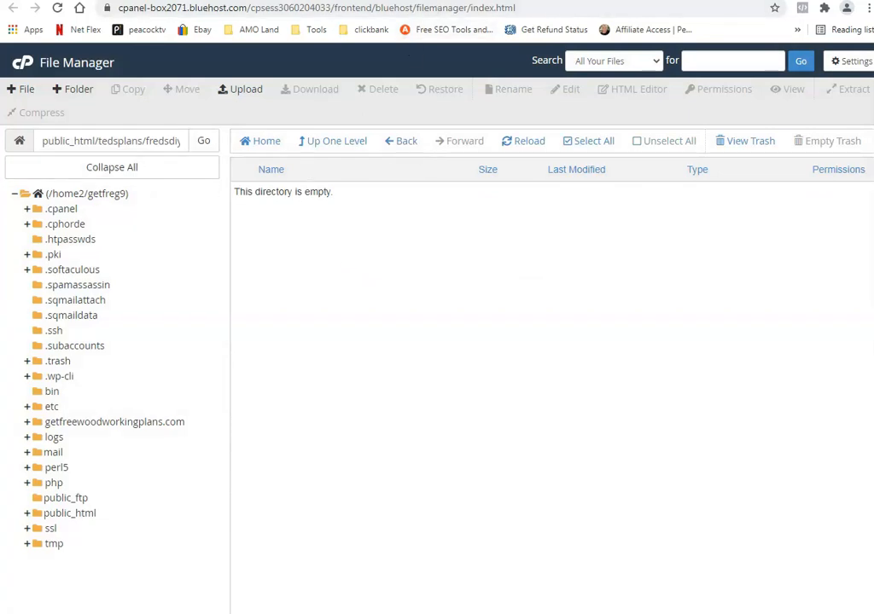
Examine the existing page at tedsplans.com/fredsdiy.html and return to the tedsplans.com home page.
{"action": "left_click", "coordinate": [340, 0]}
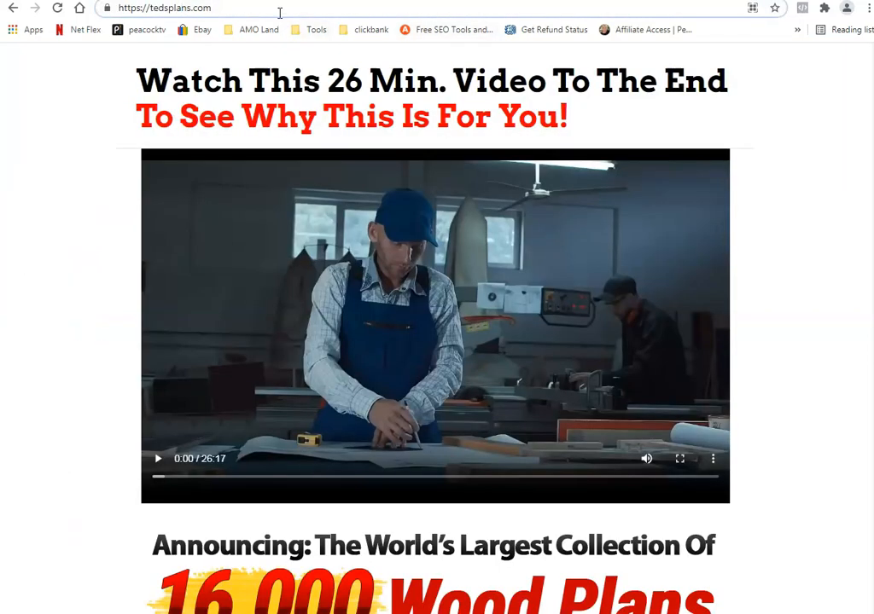
{"action": "type", "text": "/fred"}
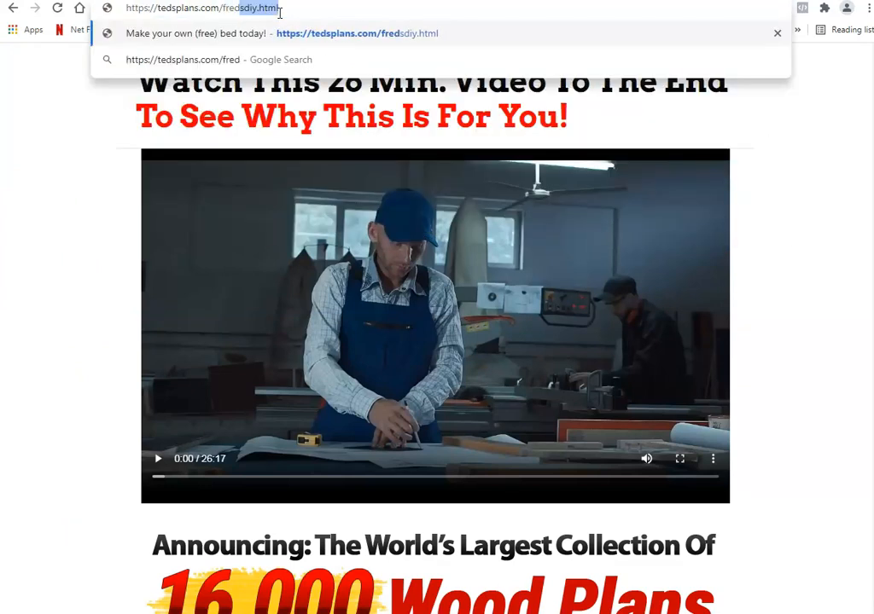
{"action": "type", "text": "sdiy"}
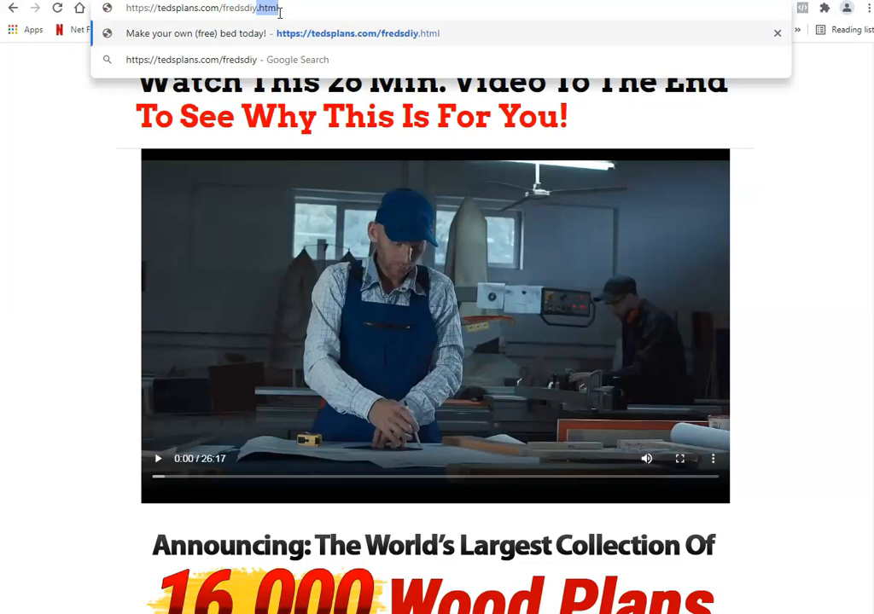
{"action": "key", "text": "Return"}
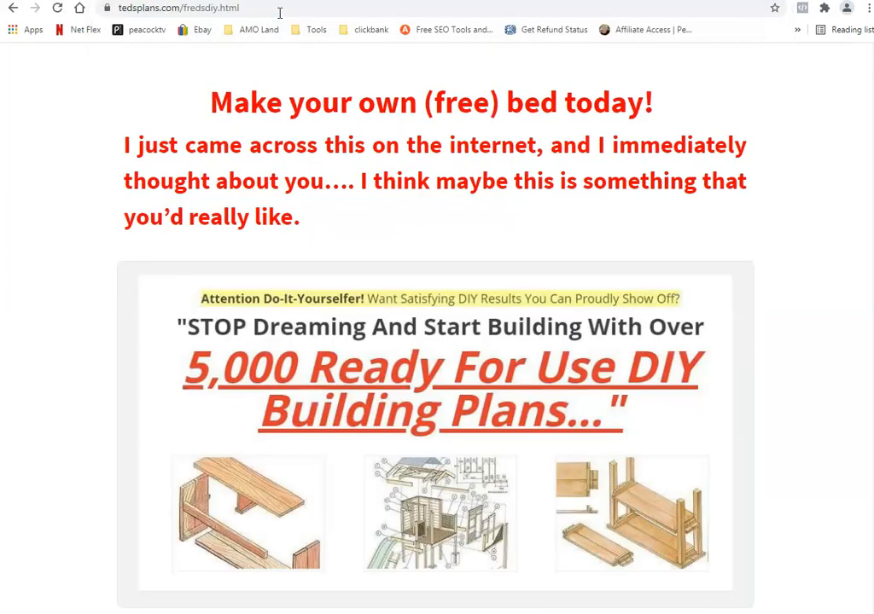
{"action": "scroll", "coordinate": [275, 168], "scroll_direction": "down", "scroll_amount": 2}
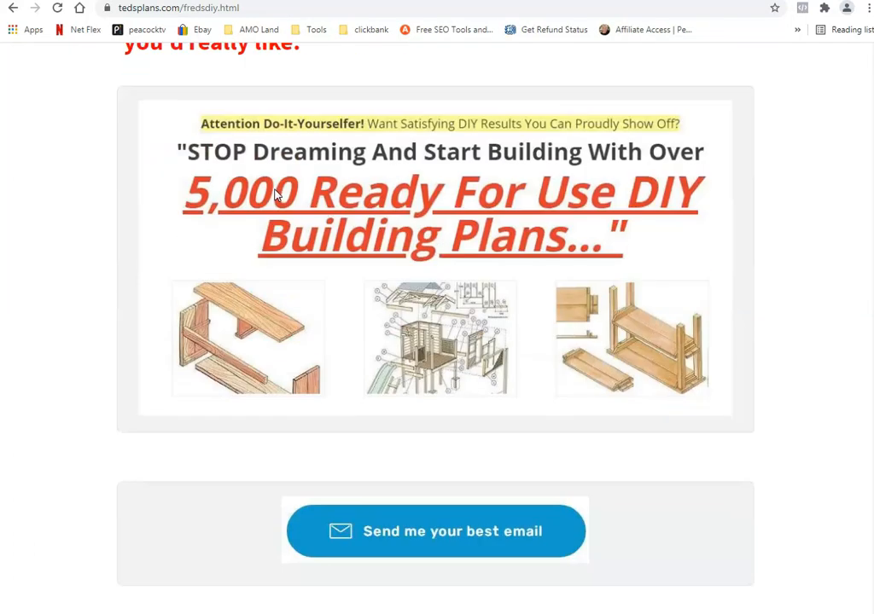
{"action": "scroll", "coordinate": [213, 128], "scroll_direction": "up", "scroll_amount": 2}
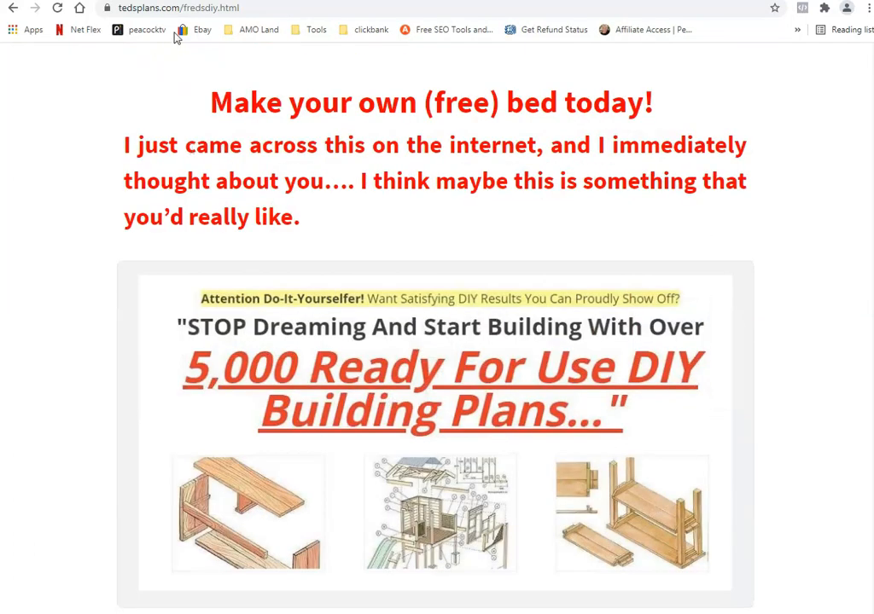
{"action": "left_click_drag", "start_coordinate": [202, 8], "coordinate": [290, 70]}
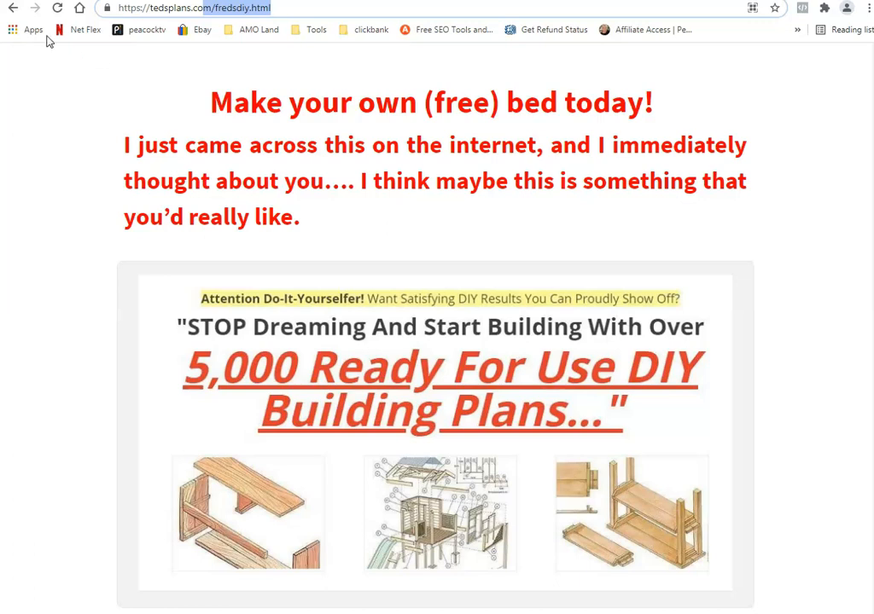
{"action": "left_click", "coordinate": [13, 8]}
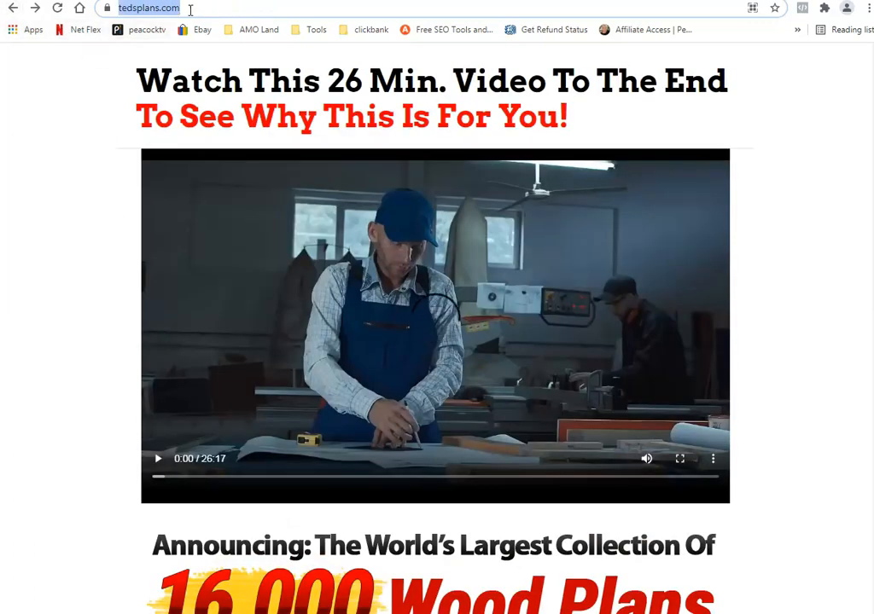
Open the new folder's web address, tedsplans.com/fredsdiy, in the browser.
{"action": "left_click", "coordinate": [196, 8]}
{"action": "type", "text": "/"}
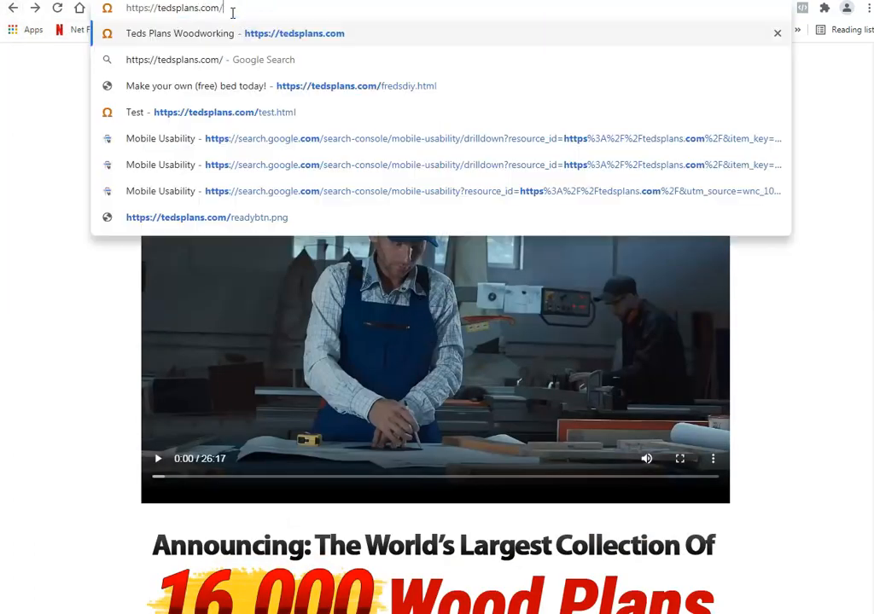
{"action": "type", "text": "fredsdiy"}
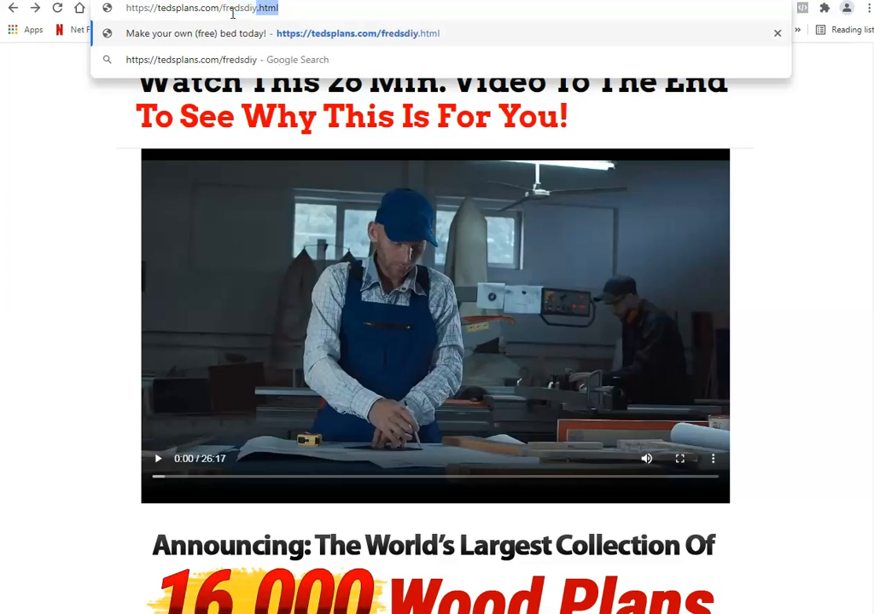
{"action": "key", "text": "Delete"}
{"action": "key", "text": "Return"}
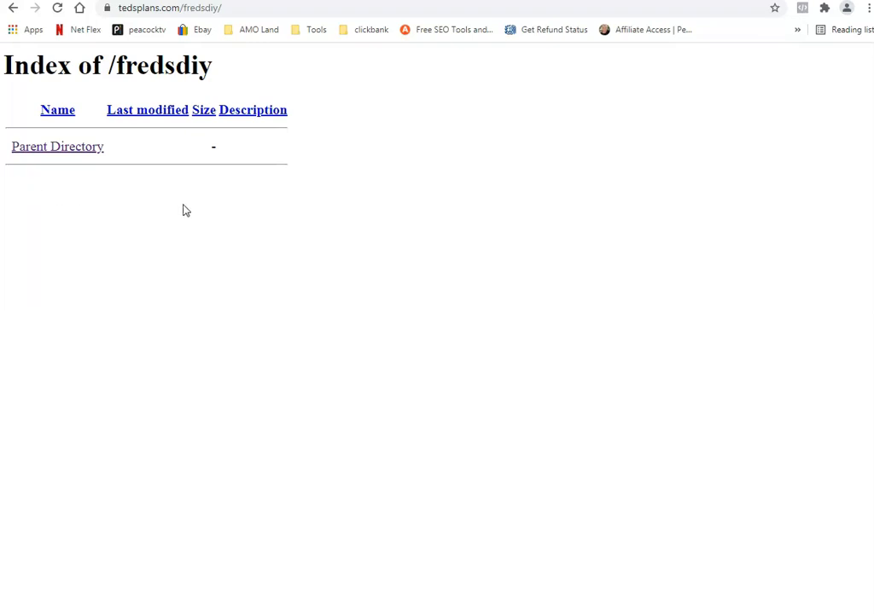
Follow the Parent Directory link from the fredsdiy index to the main site, then return to the folder listing.
{"action": "left_click", "coordinate": [93, 157]}
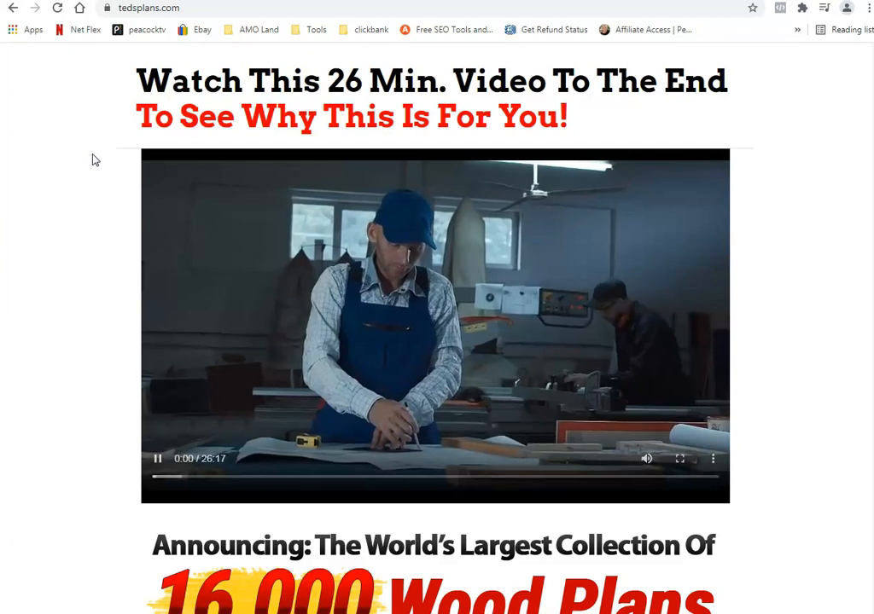
{"action": "left_click", "coordinate": [13, 8]}
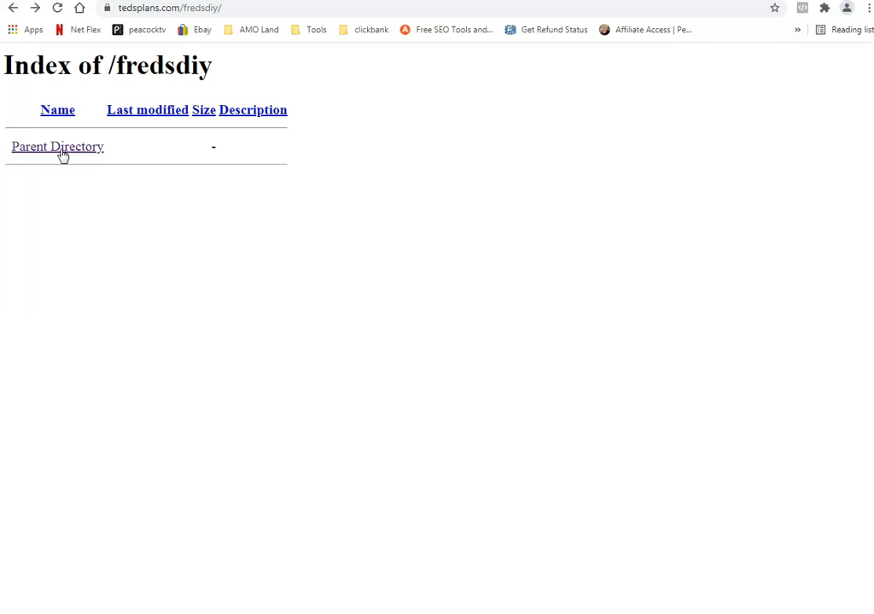
{"action": "left_click", "coordinate": [60, 148]}
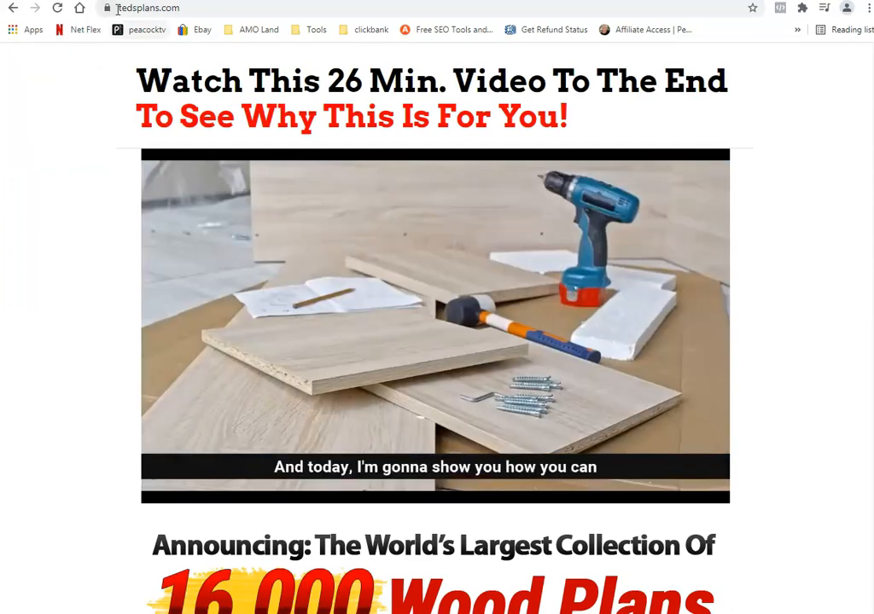
{"action": "left_click_drag", "start_coordinate": [118, 9], "coordinate": [238, 33]}
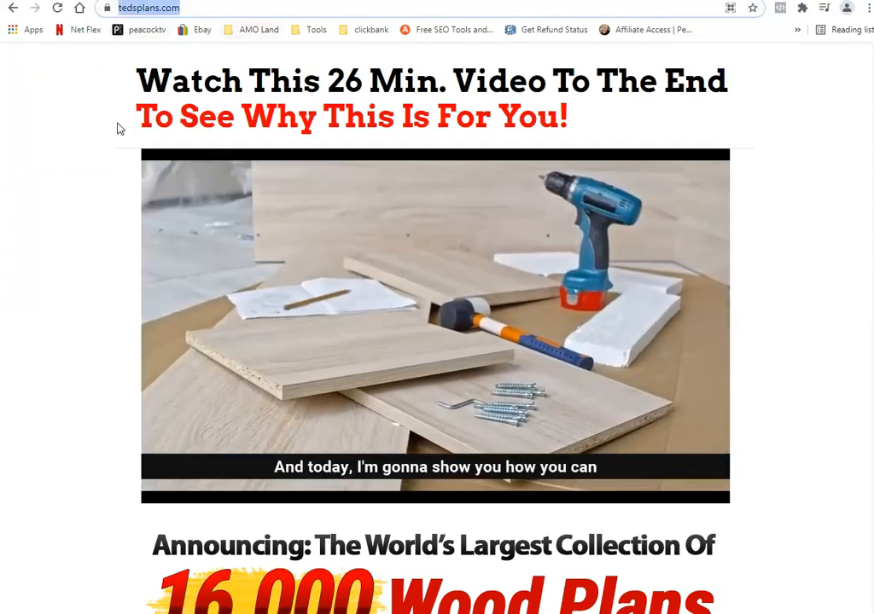
{"action": "left_click", "coordinate": [85, 100]}
{"action": "left_click", "coordinate": [12, 8]}
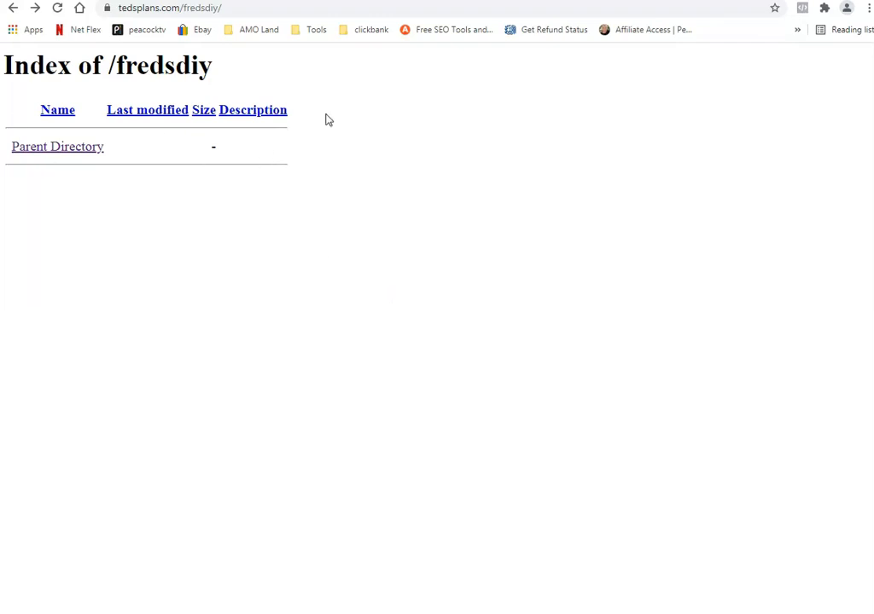
Create an index.html file in public_html/tedsplans/fredsdiy and select it.
{"action": "left_click", "coordinate": [162, 1]}
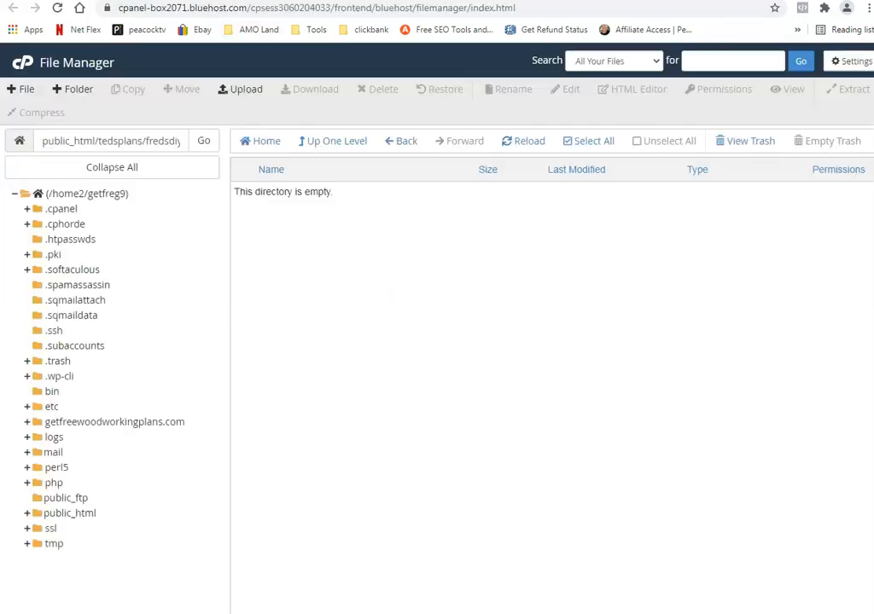
{"action": "left_click", "coordinate": [25, 90]}
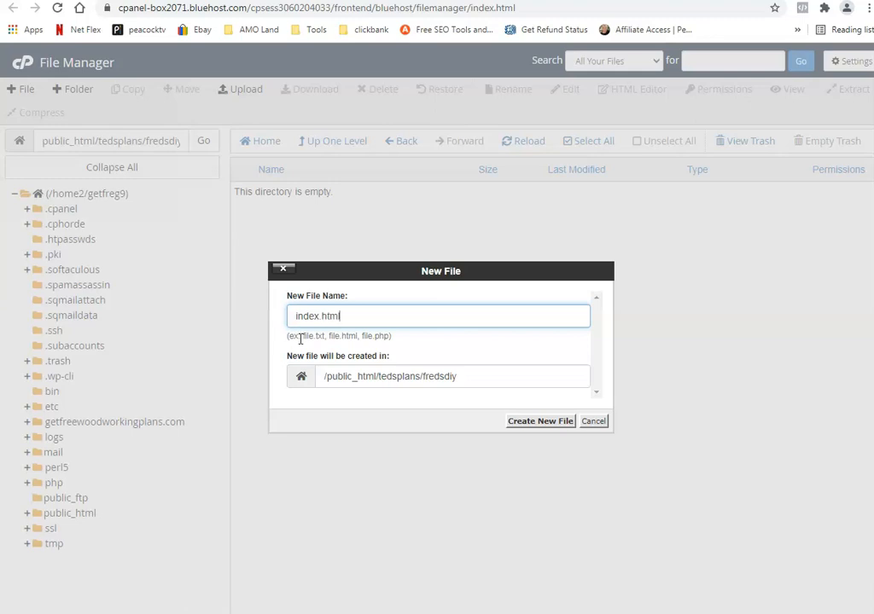
{"action": "left_click", "coordinate": [530, 430]}
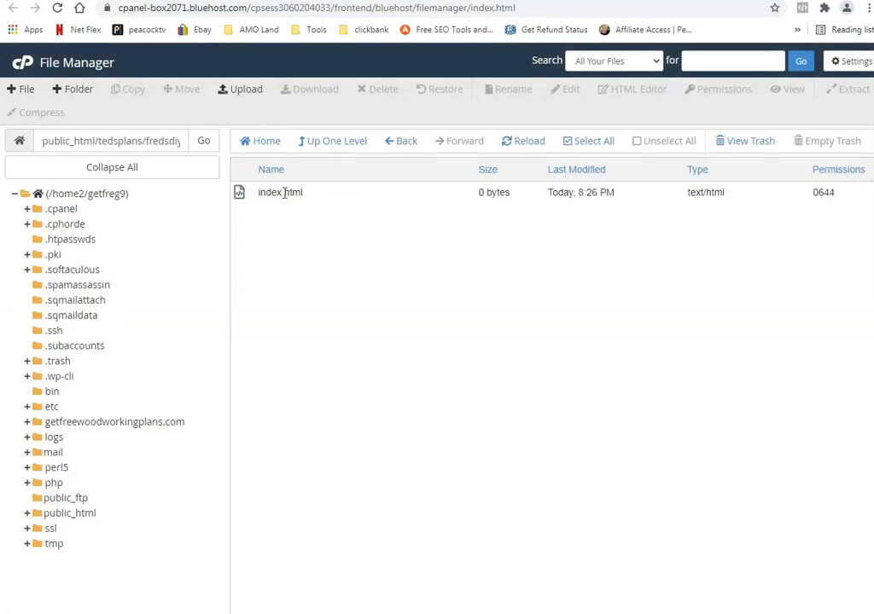
{"action": "left_click", "coordinate": [284, 192]}
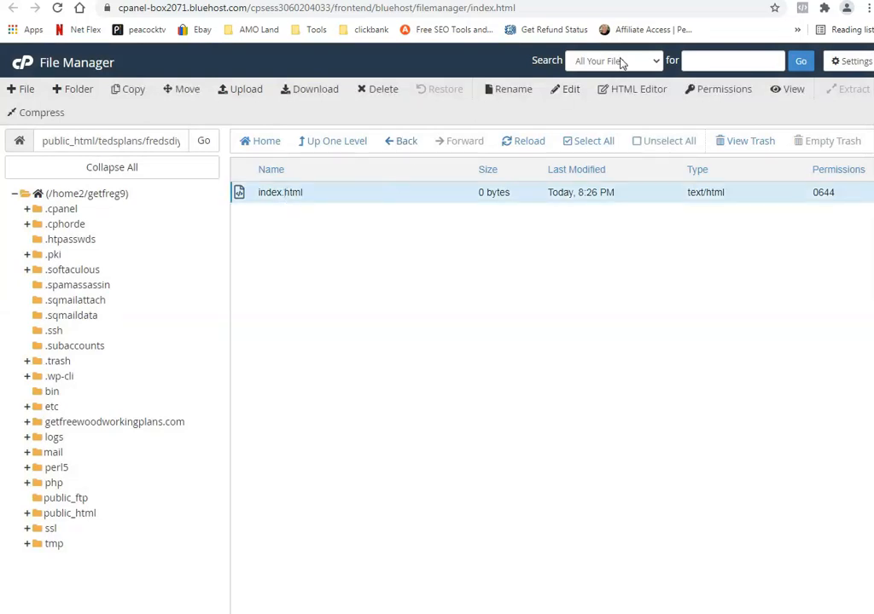
Reload tedsplans.com/fredsdiy to check how the empty index.html displays, and return to the File Manager.
{"action": "left_click", "coordinate": [639, 0]}
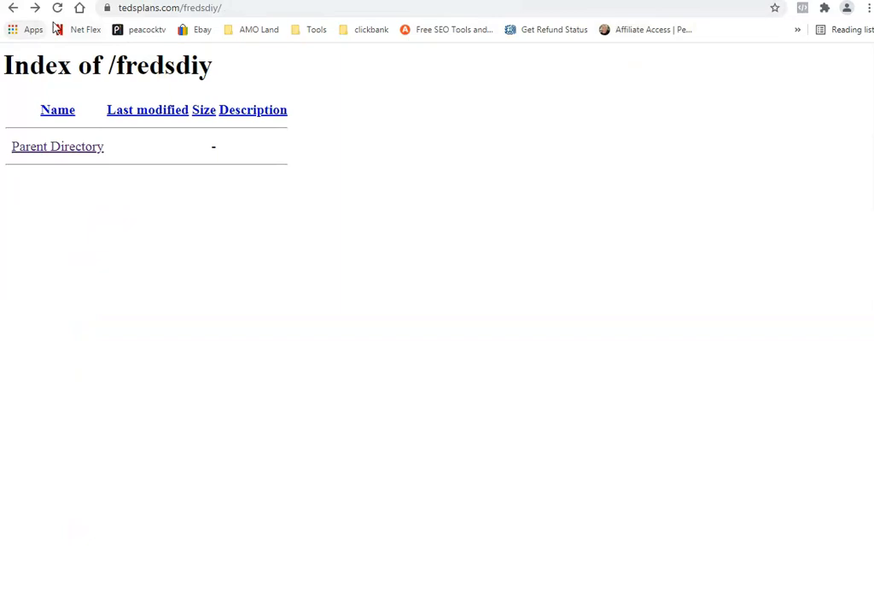
{"action": "left_click", "coordinate": [60, 10]}
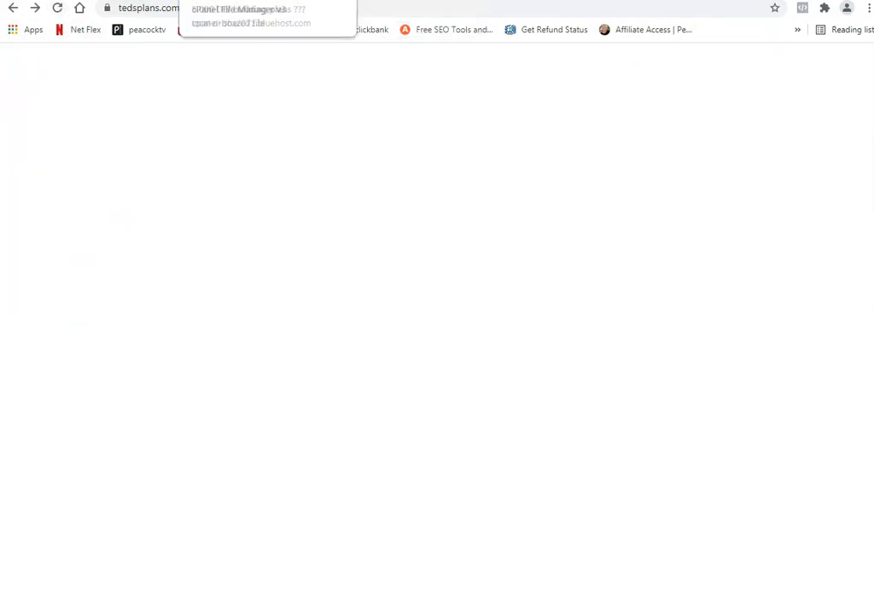
{"action": "left_click", "coordinate": [171, 0]}
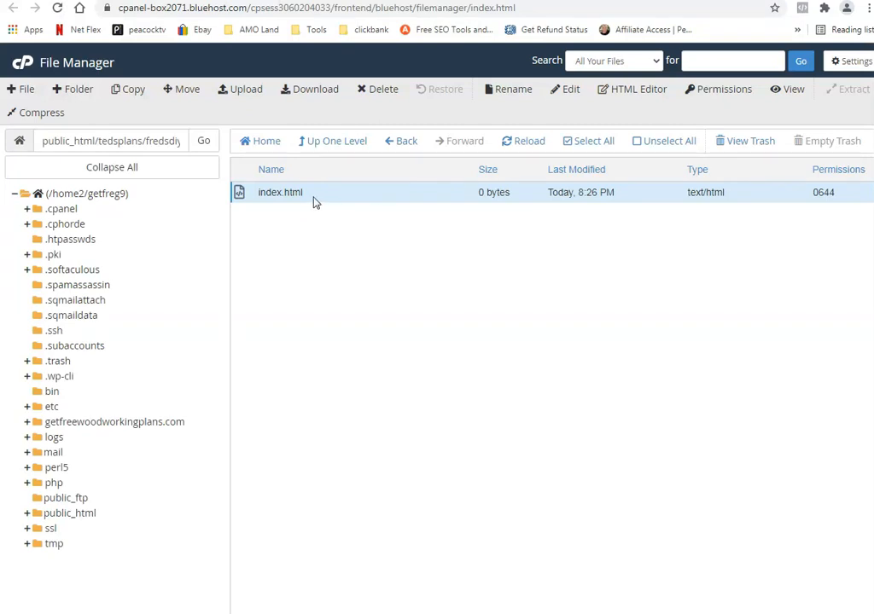
Save index.html with the test text sdfdgsdfgdsfg and check it on the reloaded tedsplans.com/fredsdiy page.
{"action": "left_click", "coordinate": [567, 89]}
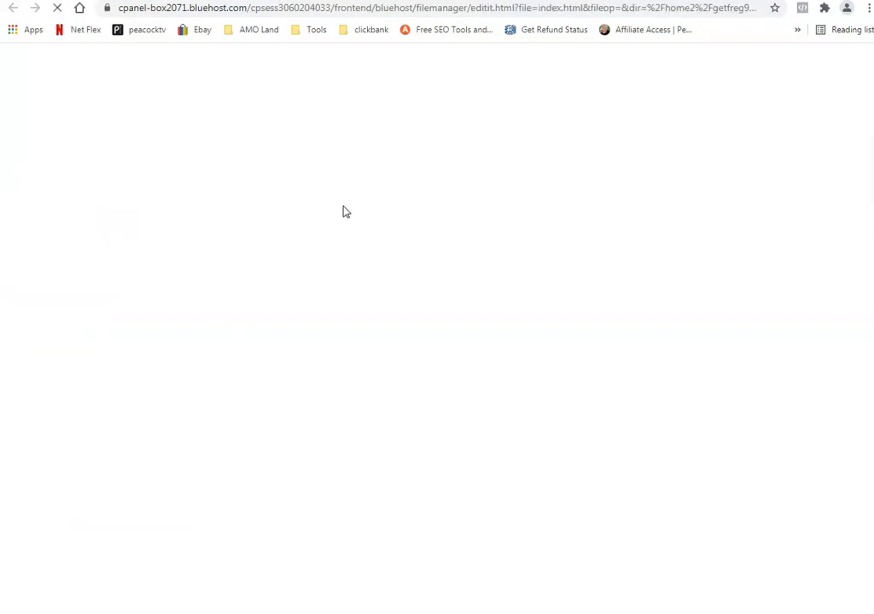
{"action": "type", "text": "sdfdgsdfgdsfg"}
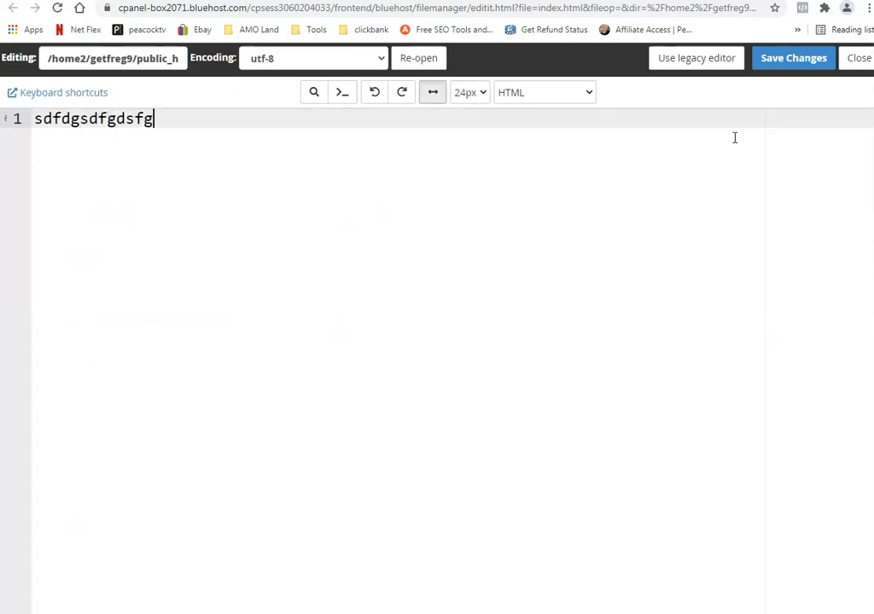
{"action": "left_click", "coordinate": [780, 61]}
{"action": "left_click", "coordinate": [152, 0]}
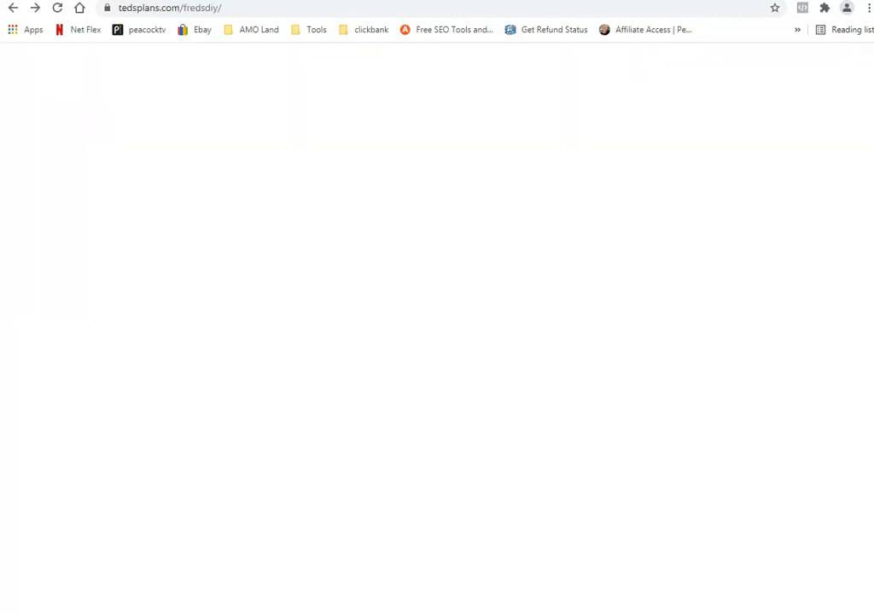
{"action": "left_click", "coordinate": [57, 11]}
{"action": "left_click_drag", "start_coordinate": [32, 60], "coordinate": [89, 75]}
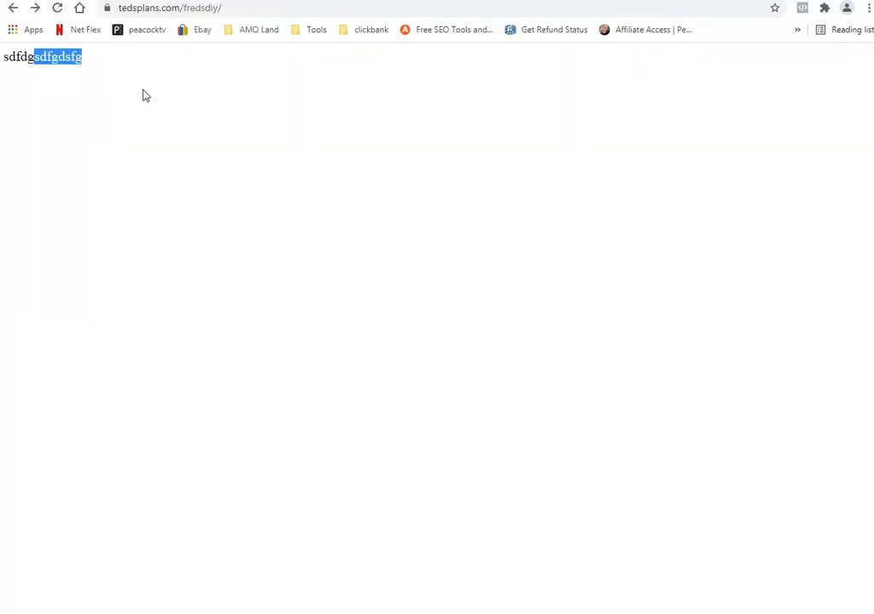
Return to the index.html code editor and delete the test text.
{"action": "left_click", "coordinate": [601, 1]}
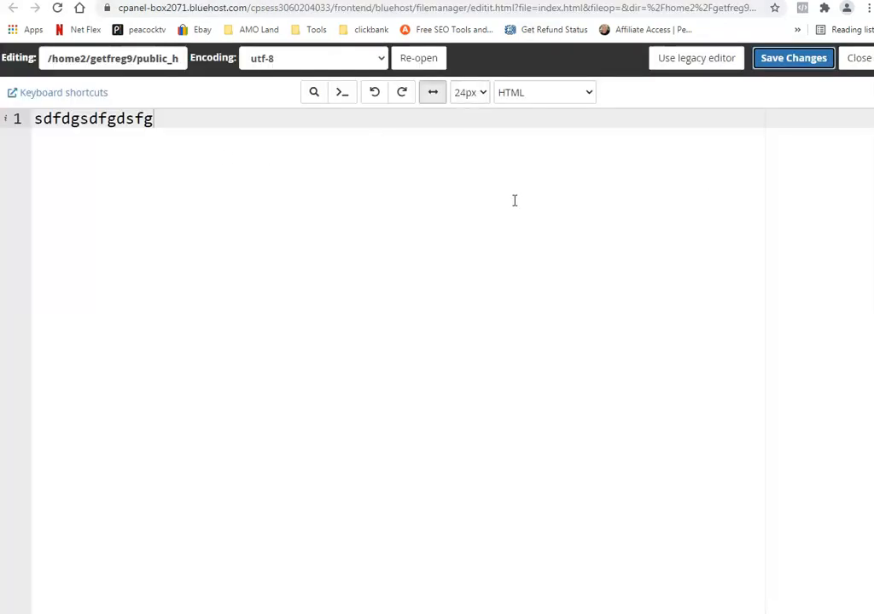
{"action": "key", "text": "ctrl+s"}
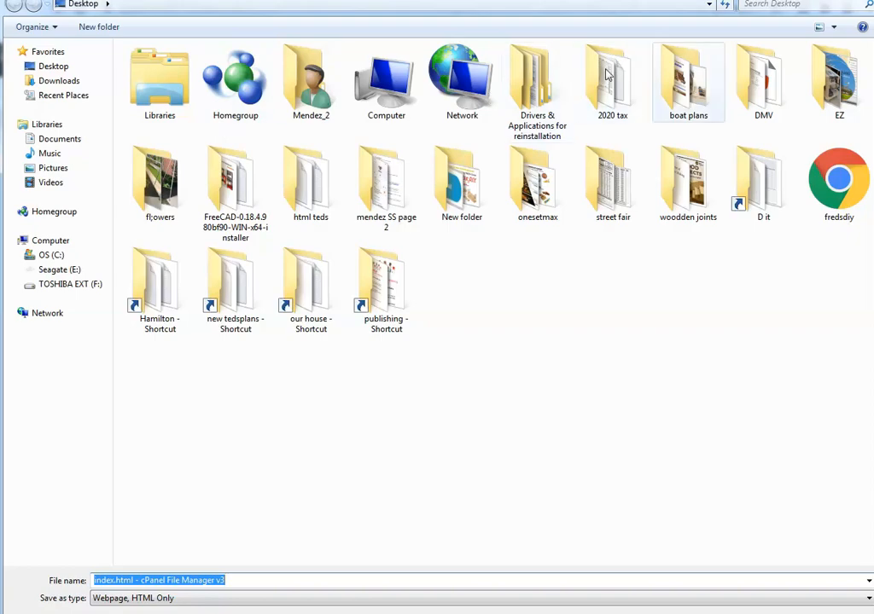
{"action": "key", "text": "Escape"}
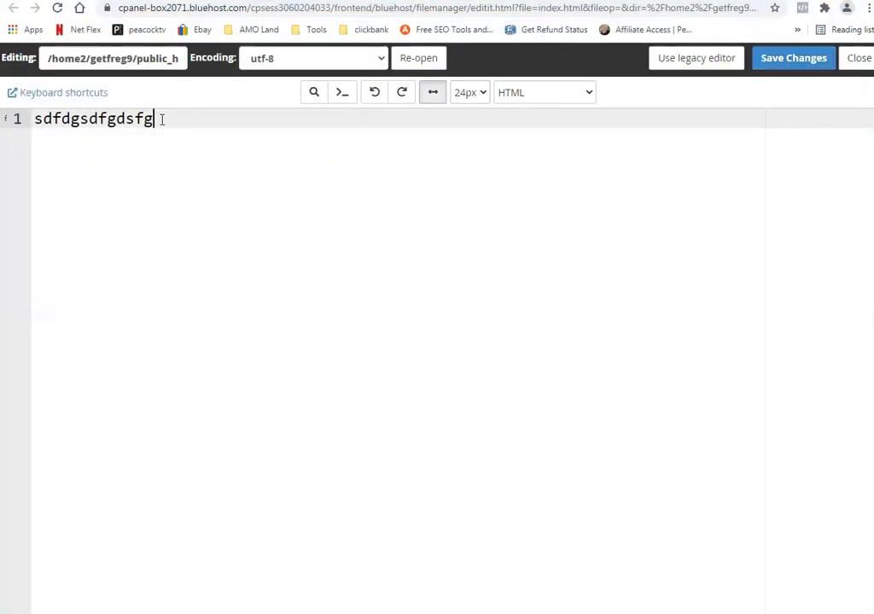
{"action": "left_click_drag", "start_coordinate": [157, 118], "coordinate": [34, 119]}
{"action": "mouse_move", "coordinate": [10, 121]}
{"action": "key", "text": "BackSpace"}
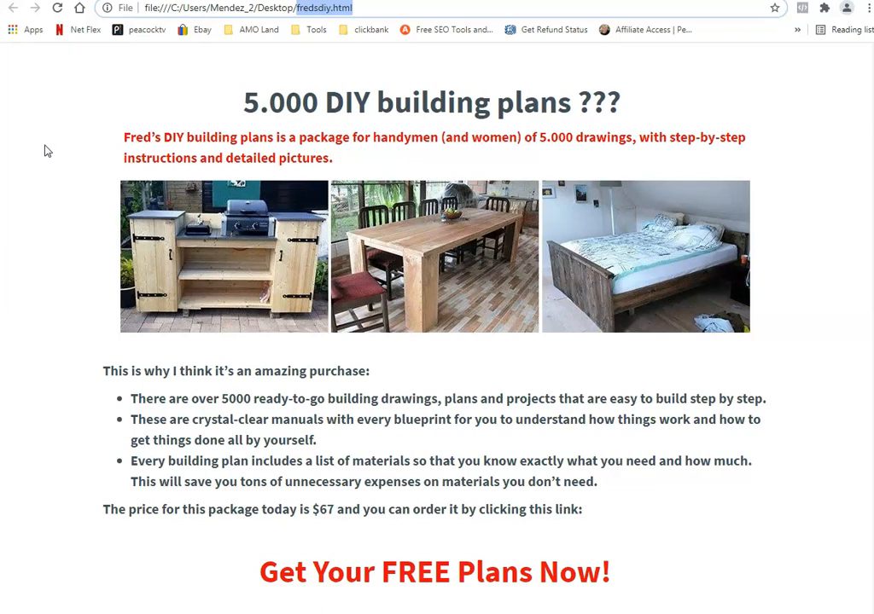
Copy the entire page source of the local fredsdiy.html and paste it into the empty index.html.
{"action": "right_click", "coordinate": [678, 97]}
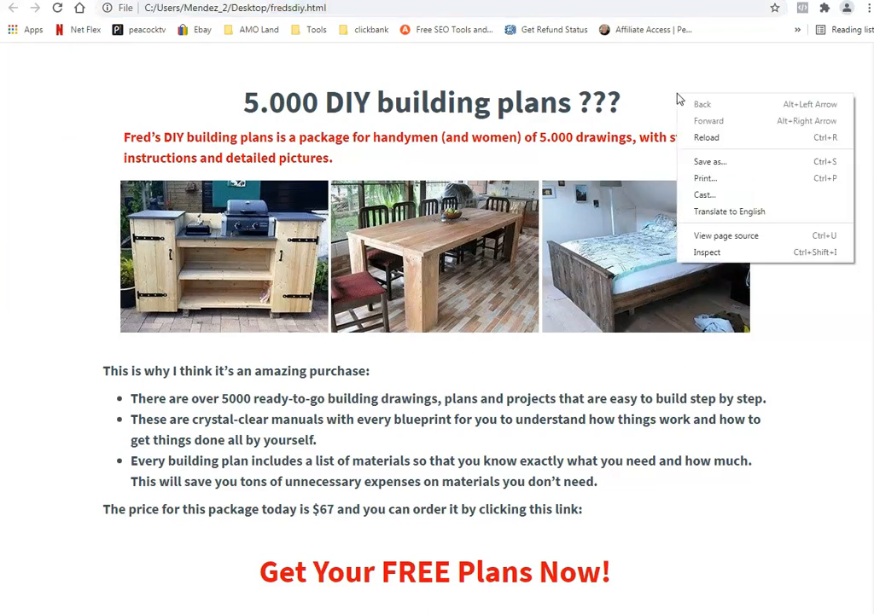
{"action": "left_click", "coordinate": [744, 238]}
{"action": "left_click_drag", "start_coordinate": [189, 213], "coordinate": [186, 217]}
{"action": "key", "text": "ctrl+a"}
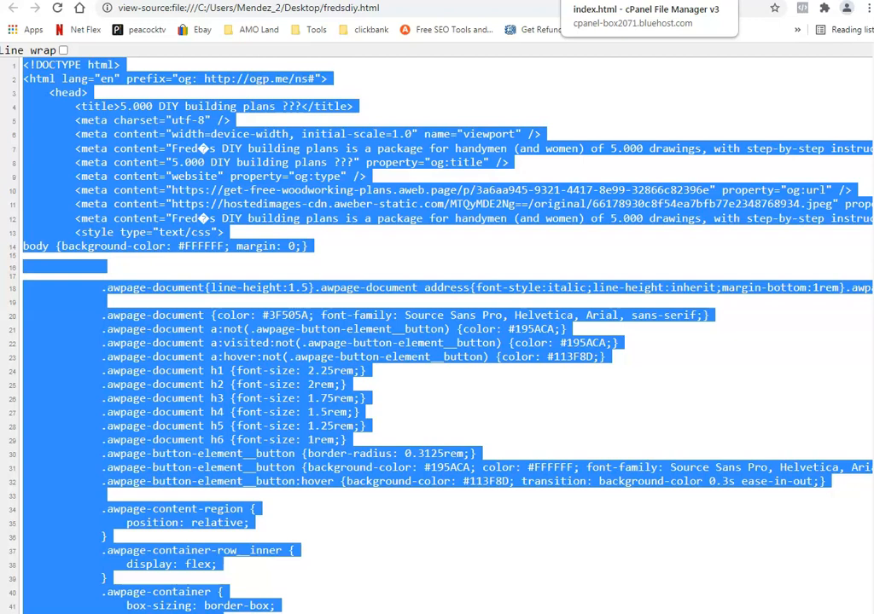
{"action": "left_click", "coordinate": [623, 0]}
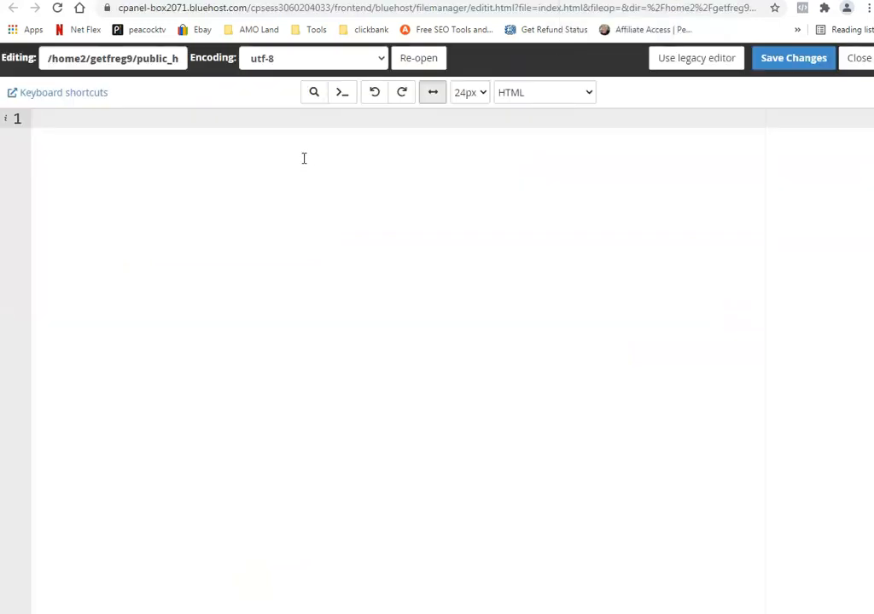
{"action": "key", "text": "ctrl+v"}
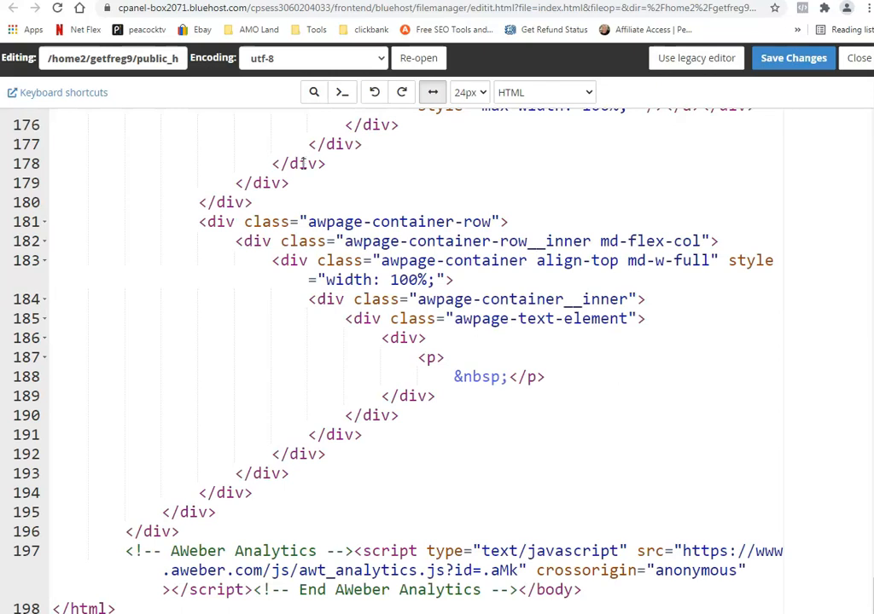
Save the pasted page code in index.html and compare it with the local fredsdiy.html page.
{"action": "left_click", "coordinate": [793, 57]}
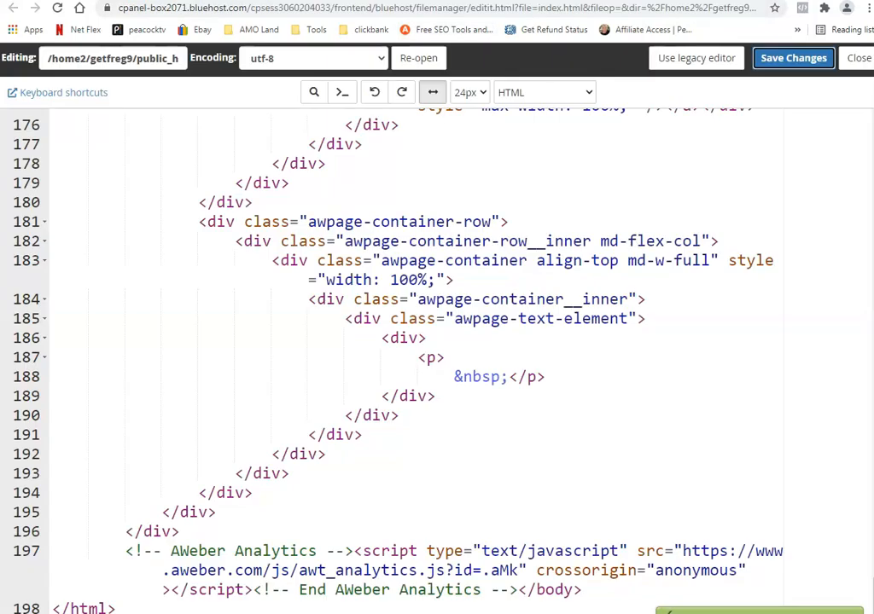
{"action": "scroll", "coordinate": [319, 166], "scroll_direction": "up", "scroll_amount": 15}
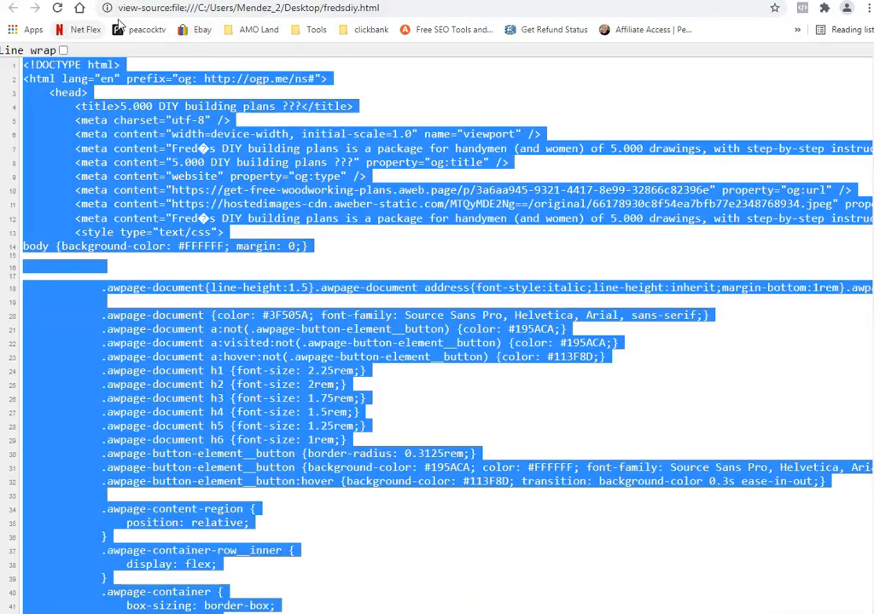
{"action": "left_click", "coordinate": [226, 0]}
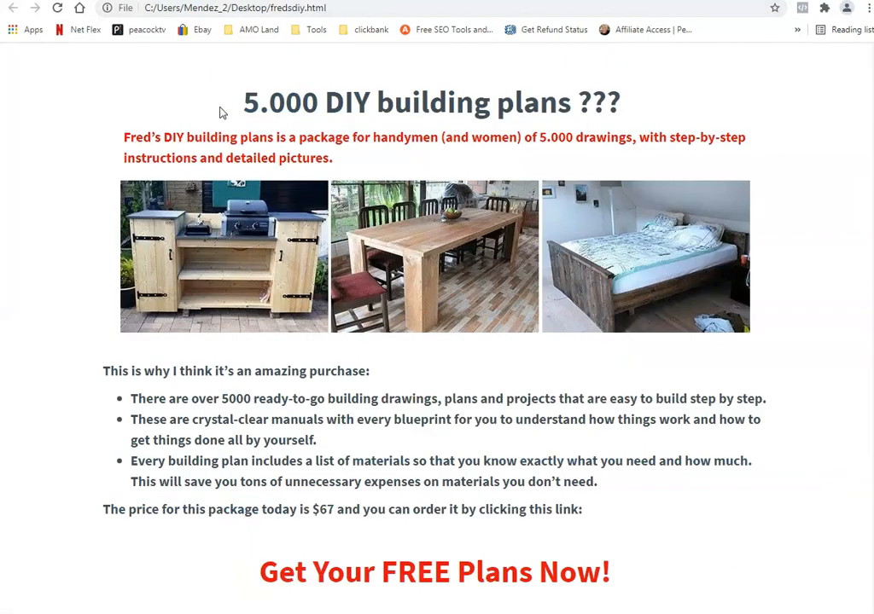
{"action": "scroll", "coordinate": [316, 247], "scroll_direction": "down", "scroll_amount": 1}
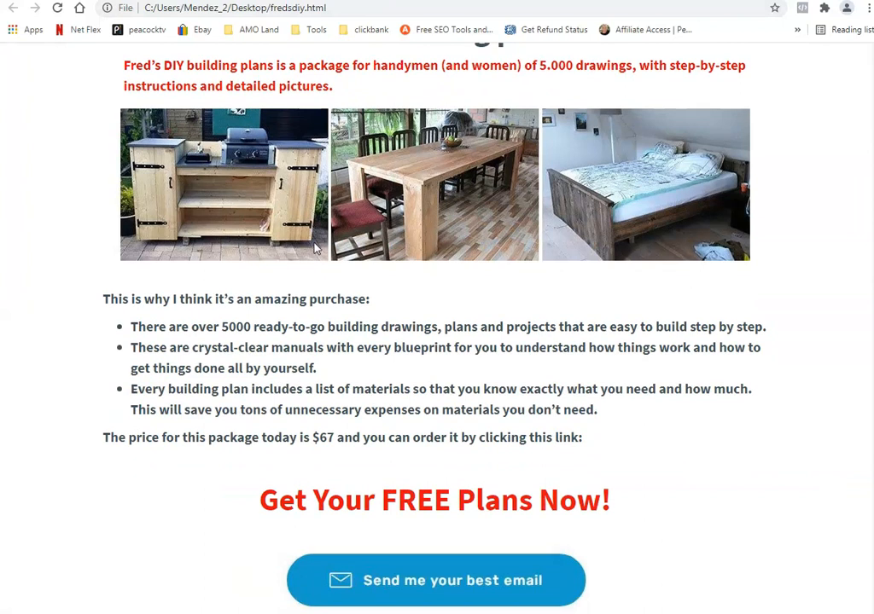
{"action": "scroll", "coordinate": [316, 247], "scroll_direction": "up", "scroll_amount": 1}
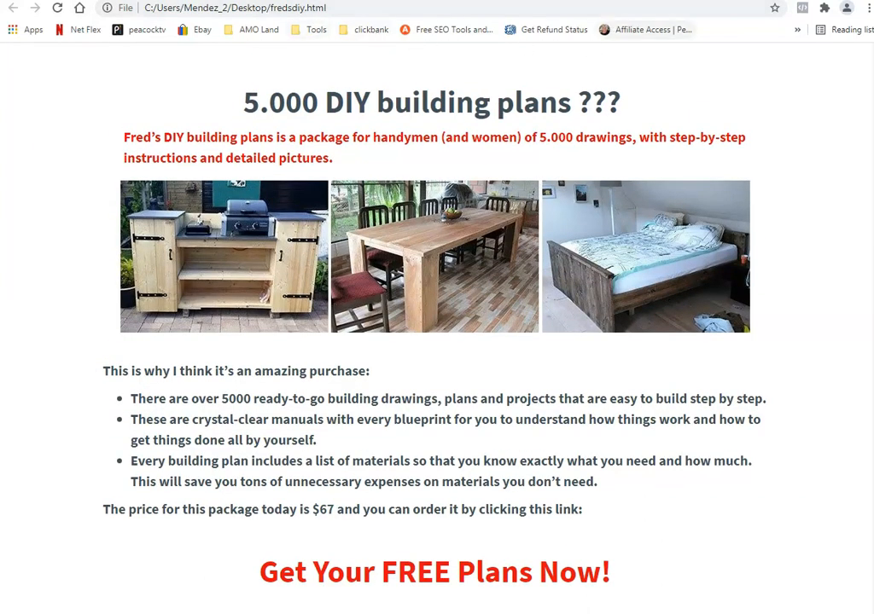
{"action": "left_click", "coordinate": [537, 2]}
{"action": "scroll", "coordinate": [290, 164], "scroll_direction": "up", "scroll_amount": 7}
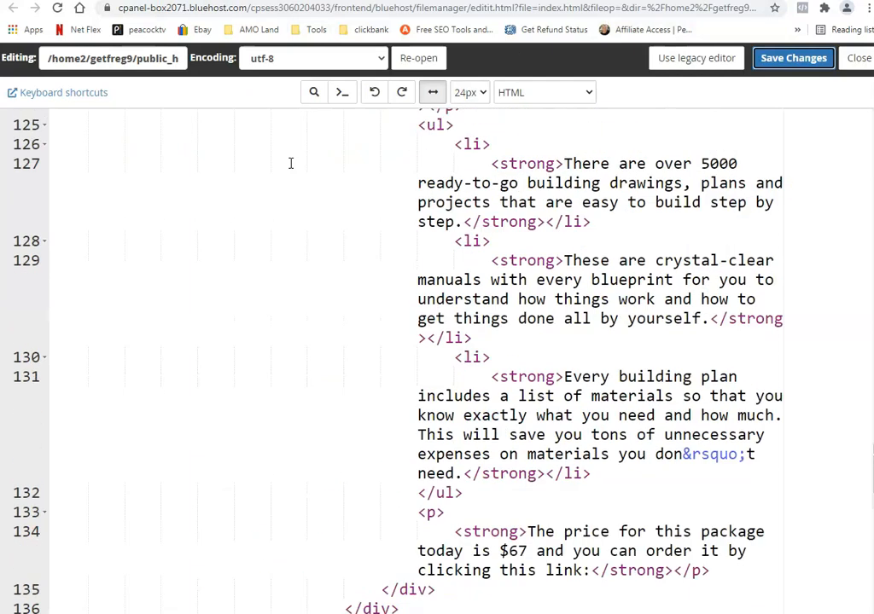
{"action": "scroll", "coordinate": [288, 164], "scroll_direction": "up", "scroll_amount": 2}
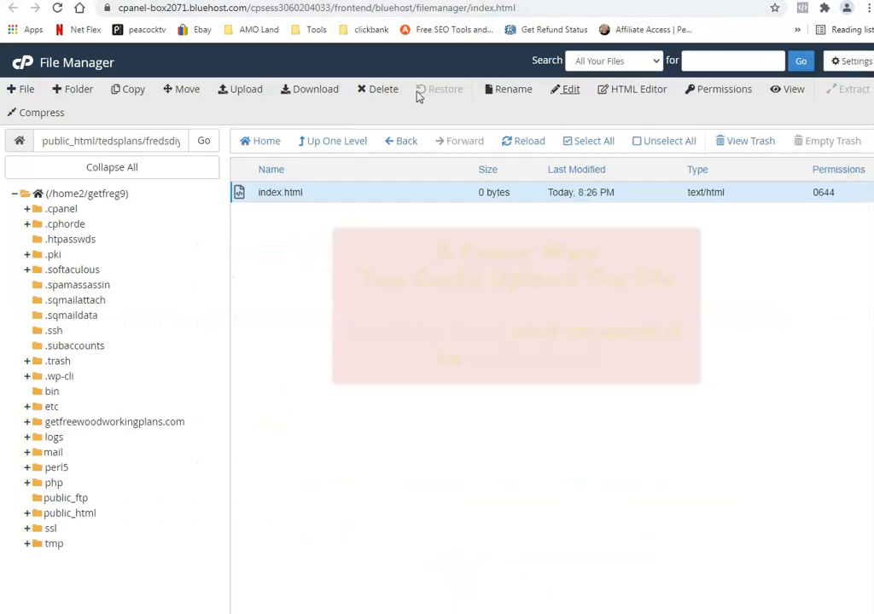
Check the tedsplans/fredsdiy part of the folder path and view the published tedsplans.com/fredsdiy page.
{"action": "left_click_drag", "start_coordinate": [97, 141], "coordinate": [186, 156]}
{"action": "left_click", "coordinate": [148, 146]}
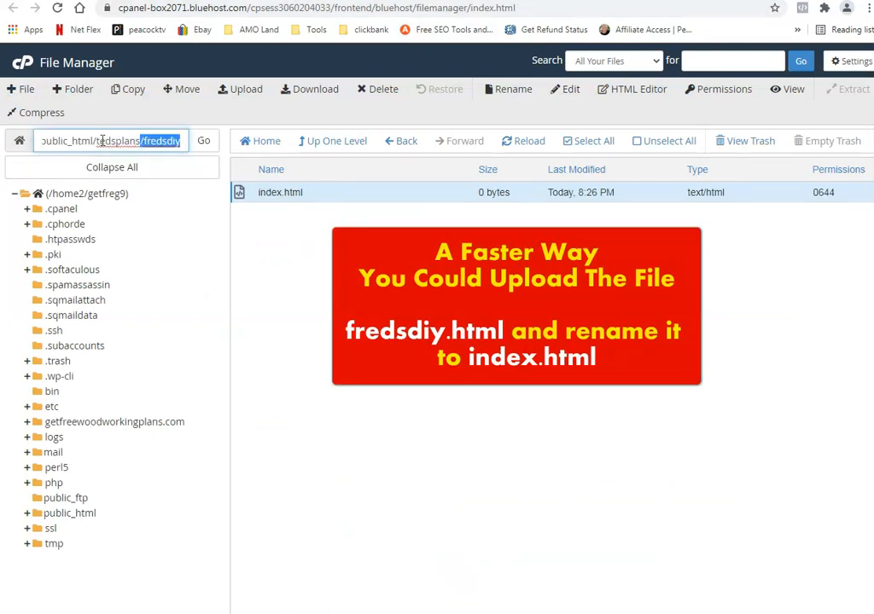
{"action": "left_click_drag", "start_coordinate": [94, 141], "coordinate": [181, 145]}
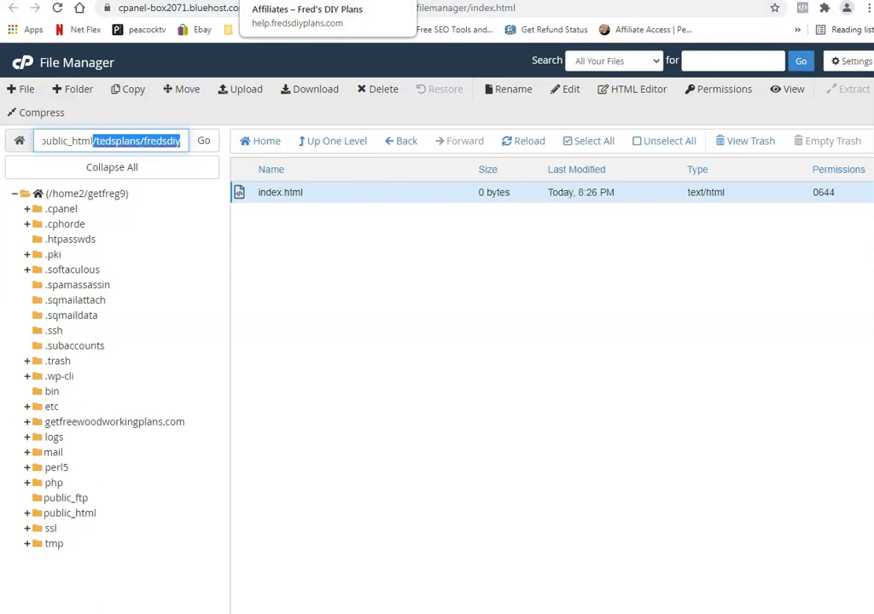
{"action": "left_click", "coordinate": [294, 1]}
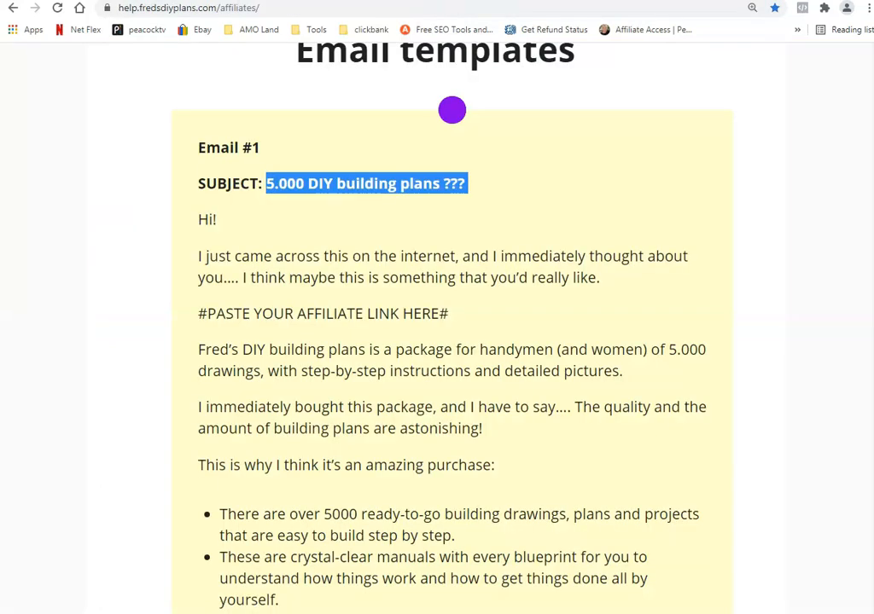
{"action": "key", "text": "ctrl+Tab"}
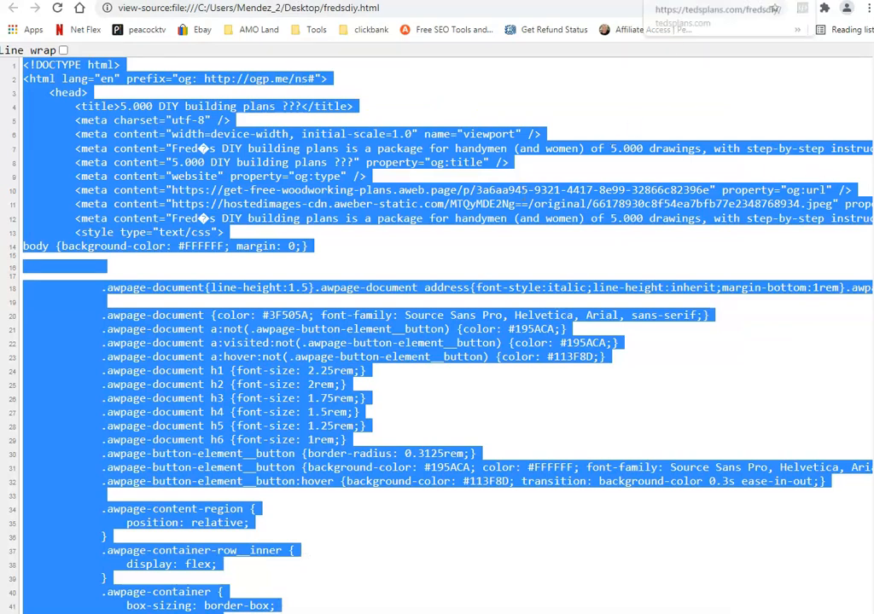
{"action": "left_click", "coordinate": [652, 2]}
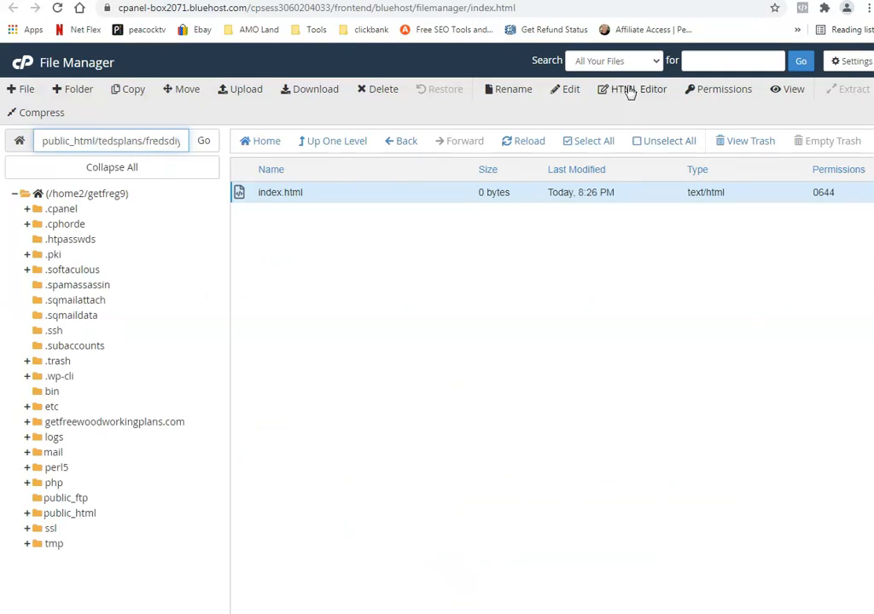
Open index.html in the visual HTML editor and colour the main heading red.
{"action": "left_click", "coordinate": [629, 90]}
{"action": "left_click", "coordinate": [564, 421]}
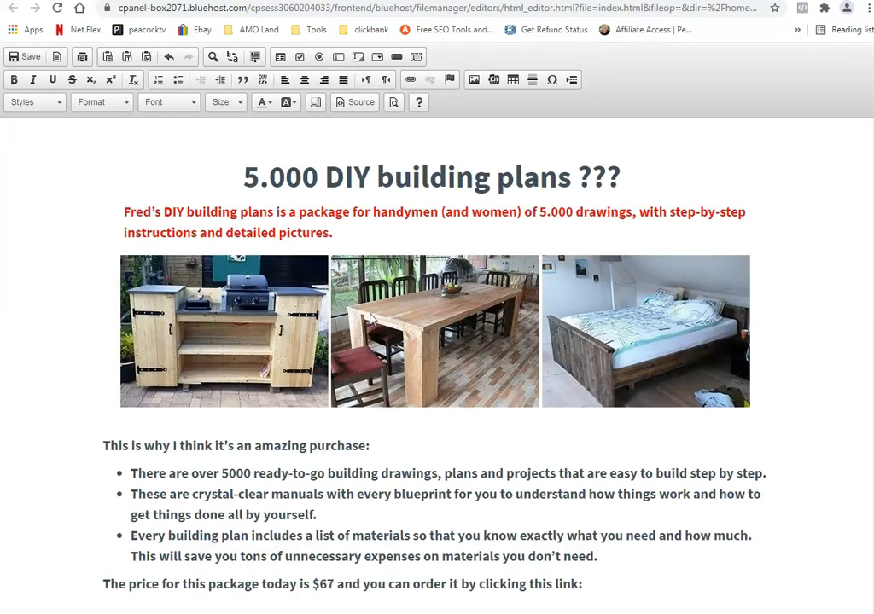
{"action": "left_click_drag", "start_coordinate": [244, 177], "coordinate": [622, 189]}
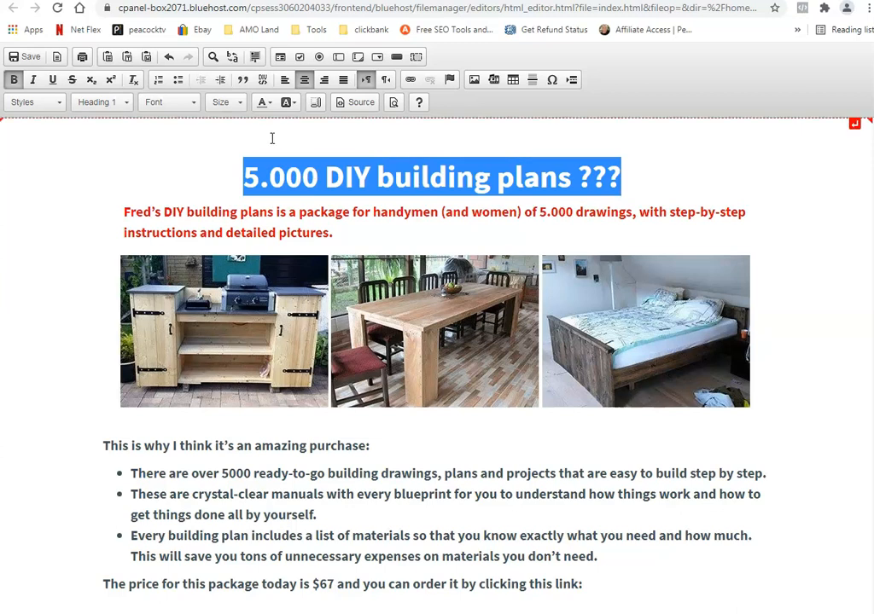
{"action": "left_click", "coordinate": [262, 102]}
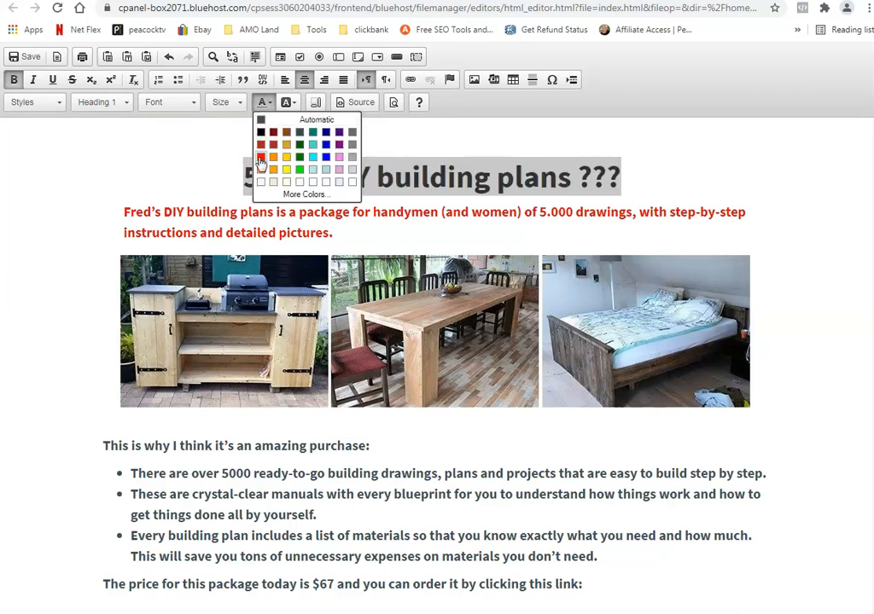
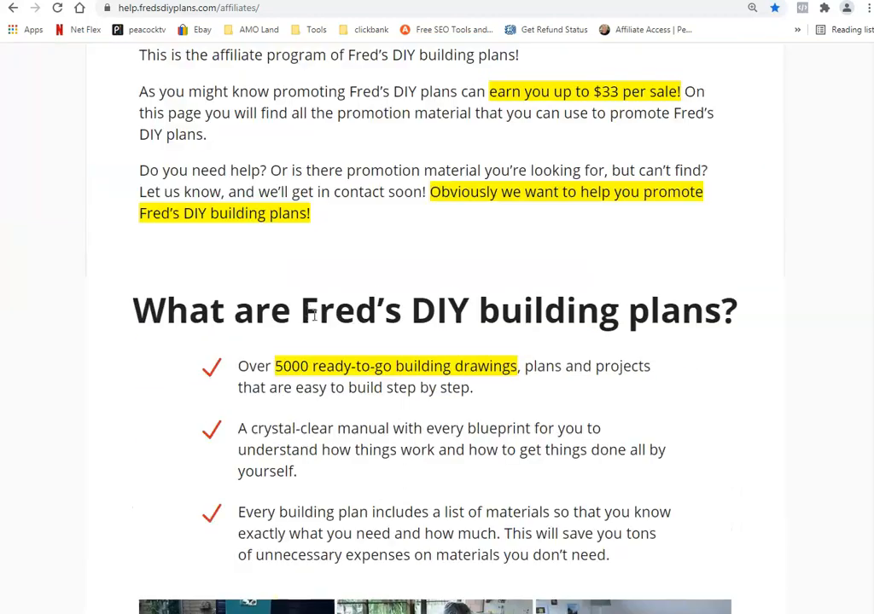
Examine the Email #1 template on the Fred's DIY Plans affiliates page as source text for the landing page.
{"action": "scroll", "coordinate": [219, 281], "scroll_direction": "down", "scroll_amount": 6}
{"action": "scroll", "coordinate": [219, 277], "scroll_direction": "up", "scroll_amount": 2}
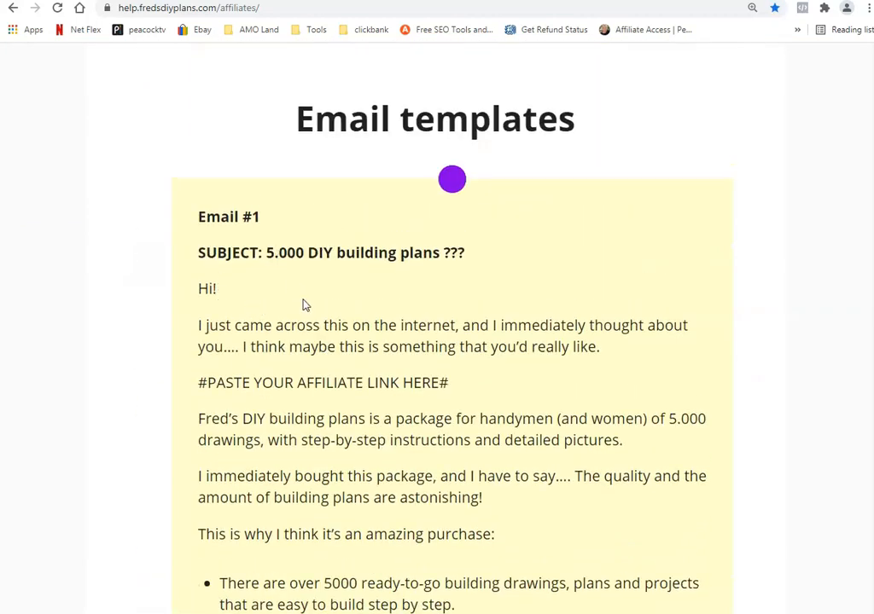
{"action": "scroll", "coordinate": [304, 306], "scroll_direction": "down", "scroll_amount": 3}
{"action": "scroll", "coordinate": [333, 373], "scroll_direction": "up", "scroll_amount": 3}
{"action": "scroll", "coordinate": [339, 372], "scroll_direction": "up", "scroll_amount": 2}
{"action": "scroll", "coordinate": [324, 362], "scroll_direction": "down", "scroll_amount": 2}
{"action": "left_click_drag", "start_coordinate": [191, 254], "coordinate": [465, 444]}
{"action": "scroll", "coordinate": [503, 464], "scroll_direction": "down", "scroll_amount": 2}
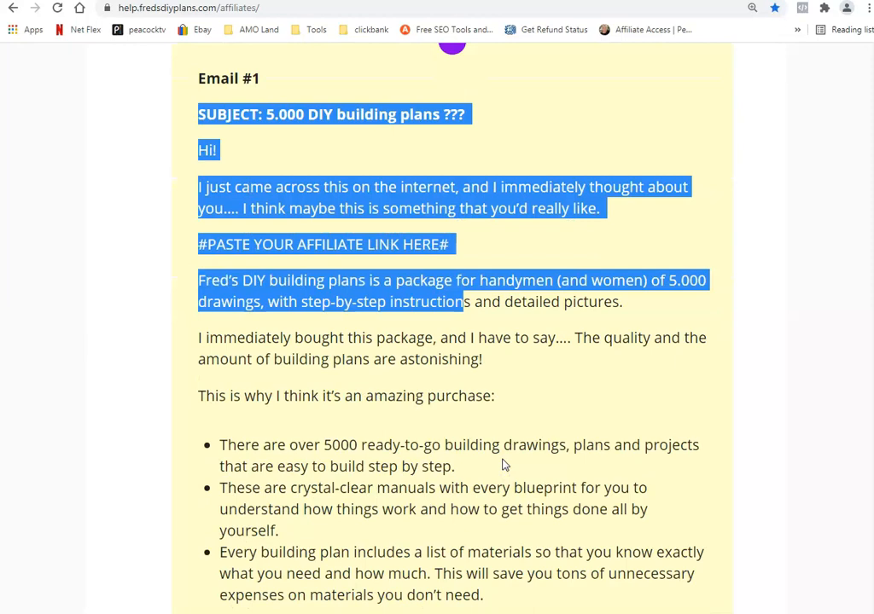
Browse the remaining email and newsletter templates on the affiliates page for other usable landing page text.
{"action": "left_click", "coordinate": [501, 463]}
{"action": "scroll", "coordinate": [423, 432], "scroll_direction": "down", "scroll_amount": 9}
{"action": "scroll", "coordinate": [335, 407], "scroll_direction": "down", "scroll_amount": 15}
{"action": "scroll", "coordinate": [335, 406], "scroll_direction": "down", "scroll_amount": 11}
{"action": "scroll", "coordinate": [335, 407], "scroll_direction": "down", "scroll_amount": 6}
{"action": "scroll", "coordinate": [339, 410], "scroll_direction": "down", "scroll_amount": 7}
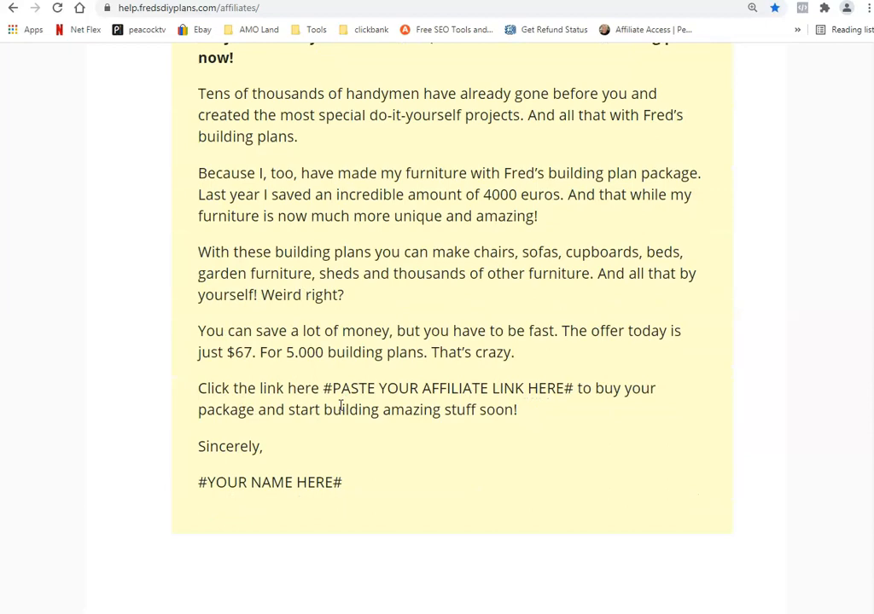
{"action": "scroll", "coordinate": [341, 401], "scroll_direction": "up", "scroll_amount": 20}
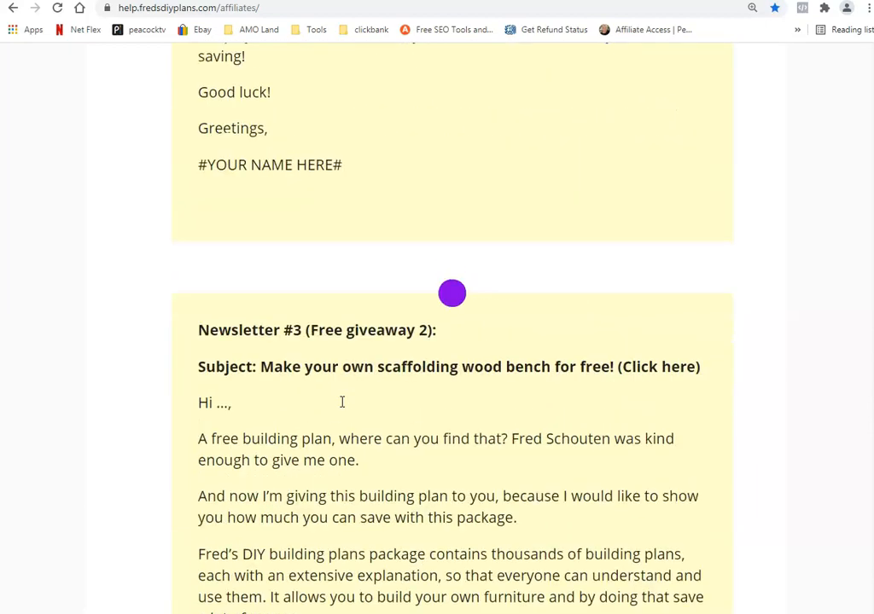
{"action": "scroll", "coordinate": [341, 401], "scroll_direction": "up", "scroll_amount": 10}
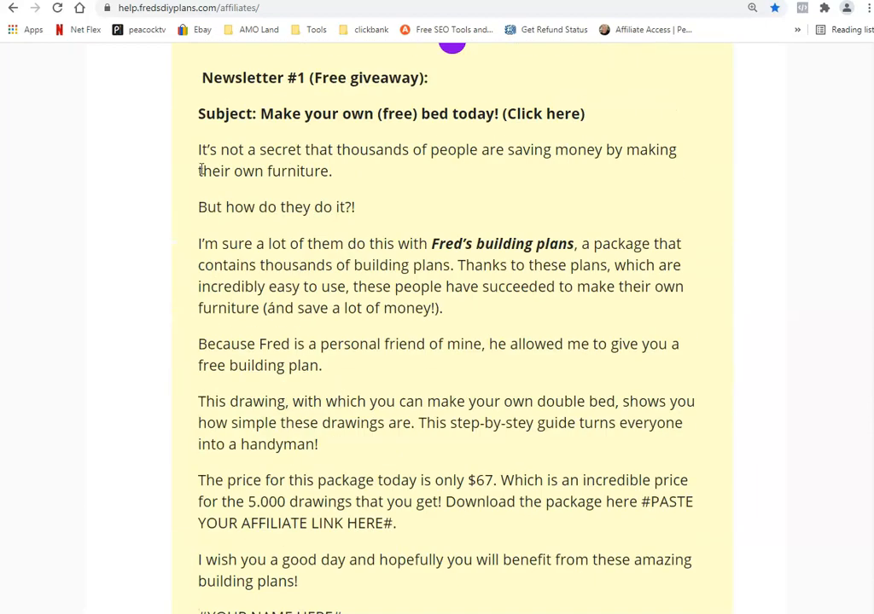
{"action": "scroll", "coordinate": [200, 162], "scroll_direction": "up", "scroll_amount": 7}
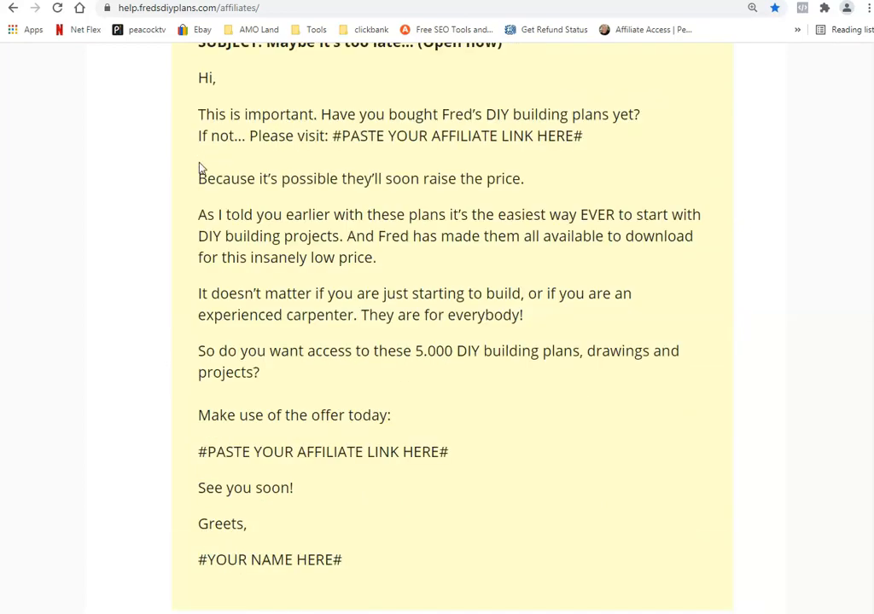
{"action": "scroll", "coordinate": [201, 168], "scroll_direction": "up", "scroll_amount": 5}
{"action": "scroll", "coordinate": [200, 168], "scroll_direction": "up", "scroll_amount": 3}
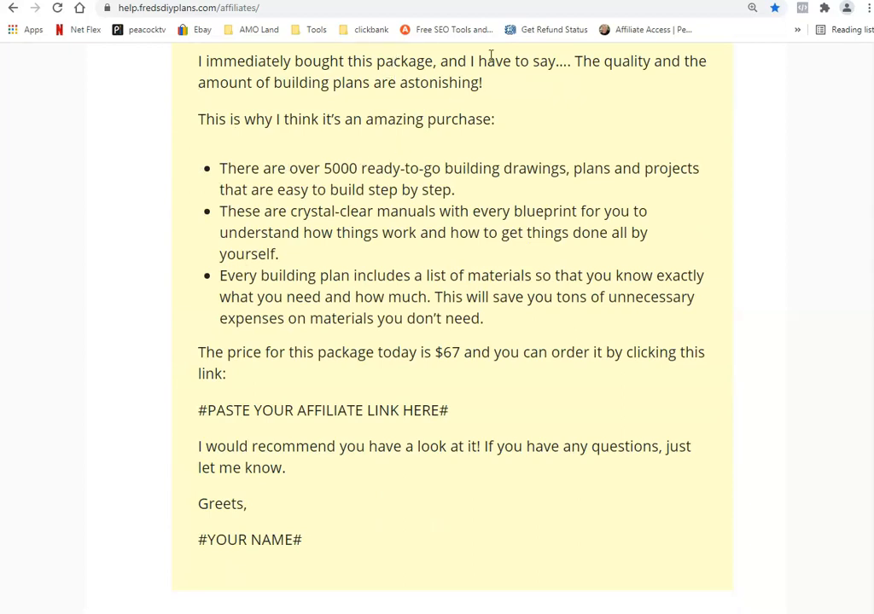
Return to the HTML editor and capitalise the main heading as "5.000 DIY Building Plans ???".
{"action": "left_click", "coordinate": [608, 0]}
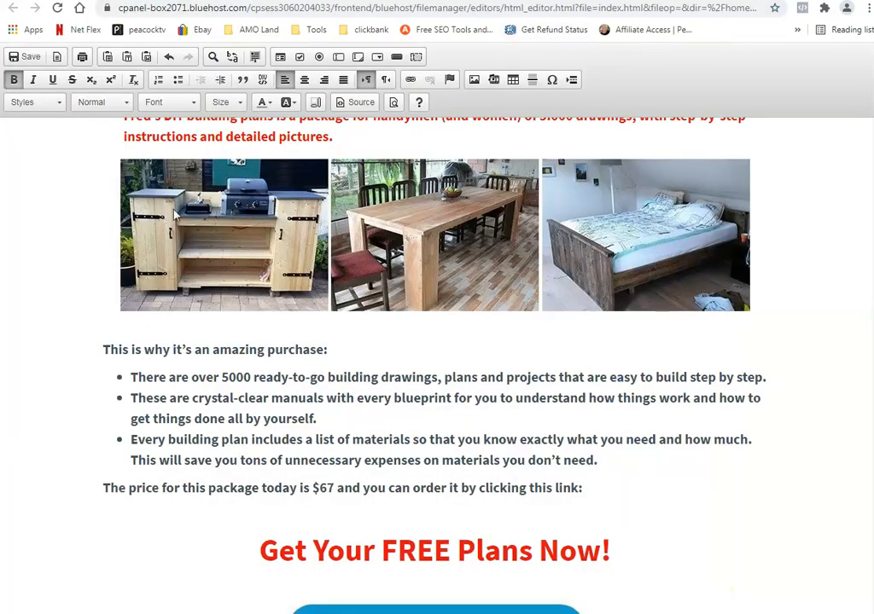
{"action": "scroll", "coordinate": [175, 216], "scroll_direction": "up", "scroll_amount": 1}
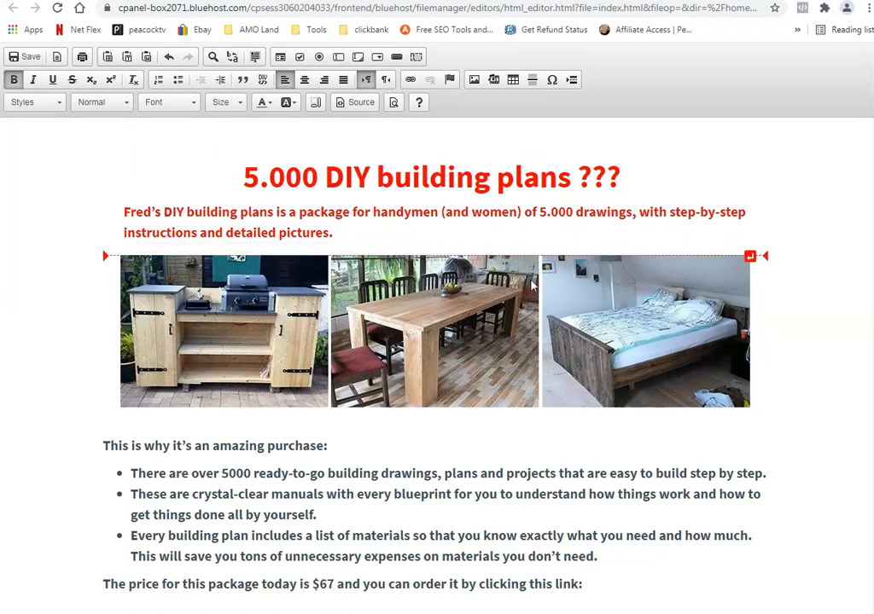
{"action": "left_click", "coordinate": [376, 176]}
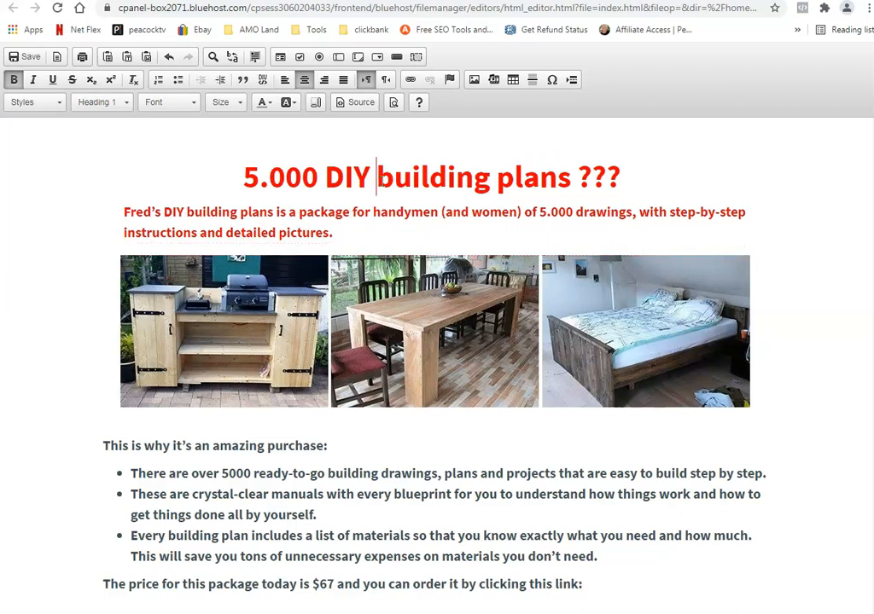
{"action": "key", "text": "Delete"}
{"action": "type", "text": "B"}
{"action": "key", "text": "Right"}
{"action": "key", "text": "Right"}
{"action": "key", "text": "Right"}
{"action": "key", "text": "Right"}
{"action": "key", "text": "Right"}
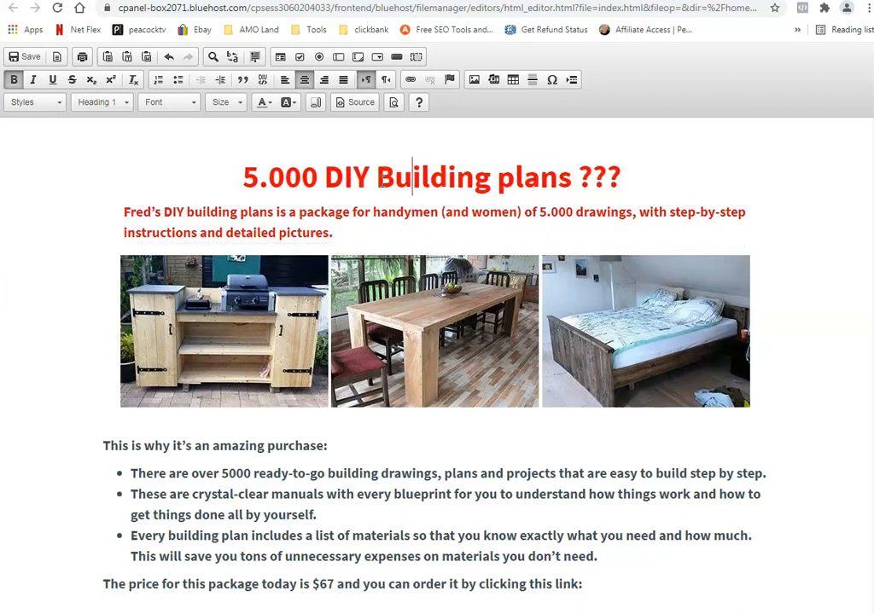
{"action": "key", "text": "Right"}
{"action": "key", "text": "Right"}
{"action": "key", "text": "Right"}
{"action": "key", "text": "Delete"}
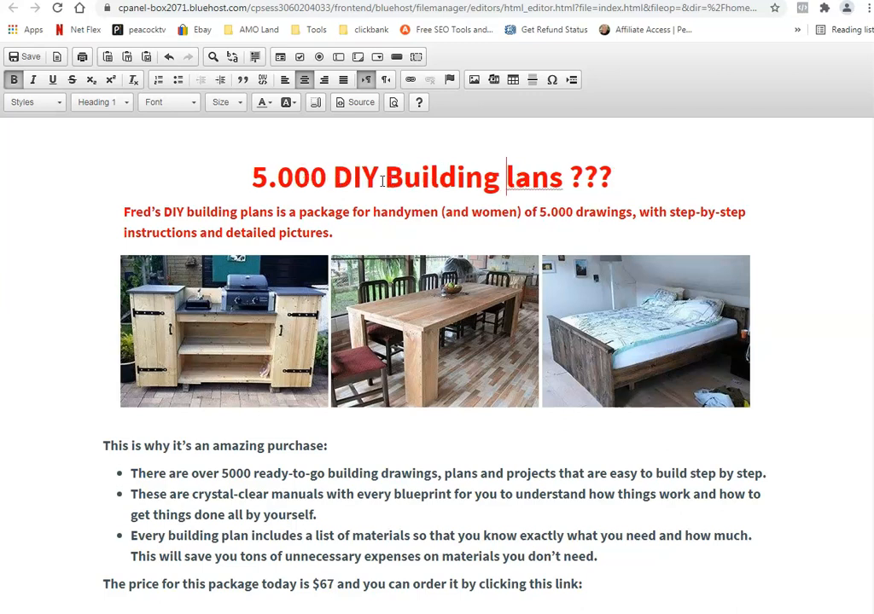
{"action": "type", "text": "P"}
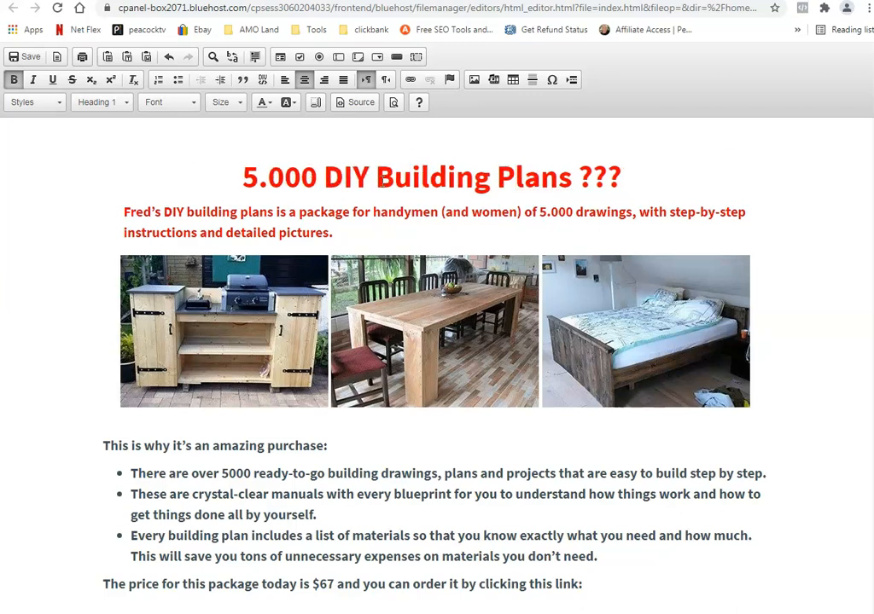
Open the link settings for the "Send me your best email" button image.
{"action": "scroll", "coordinate": [6, 307], "scroll_direction": "down", "scroll_amount": 1}
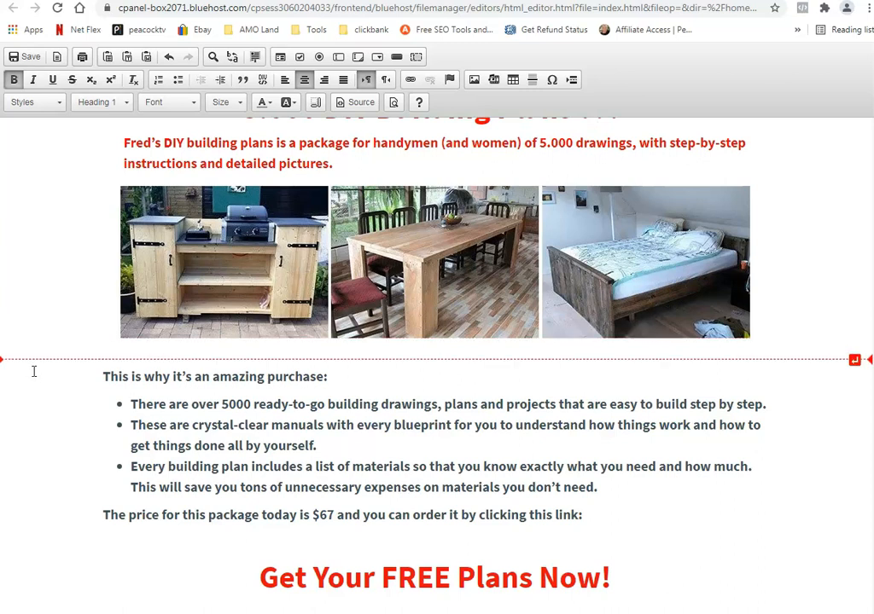
{"action": "scroll", "coordinate": [38, 382], "scroll_direction": "down", "scroll_amount": 1}
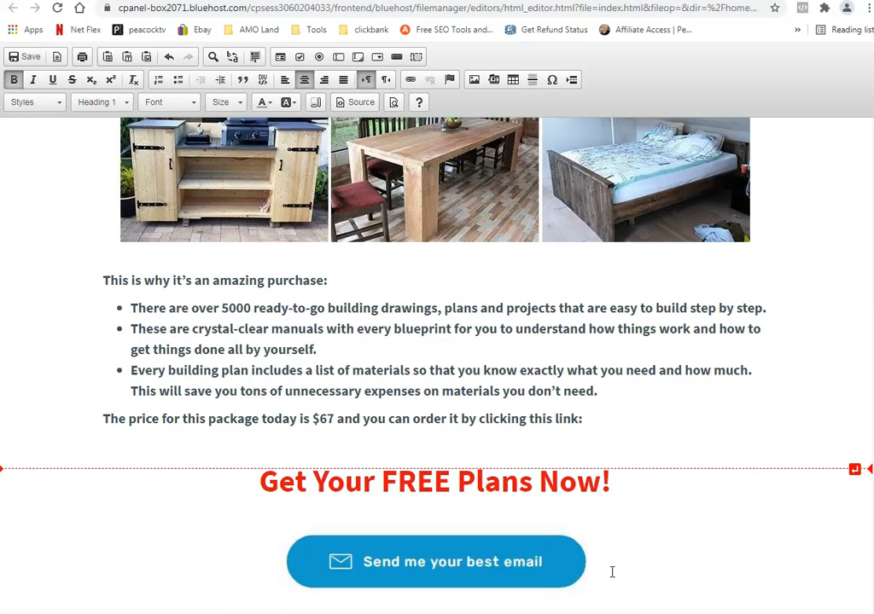
{"action": "left_click", "coordinate": [562, 575]}
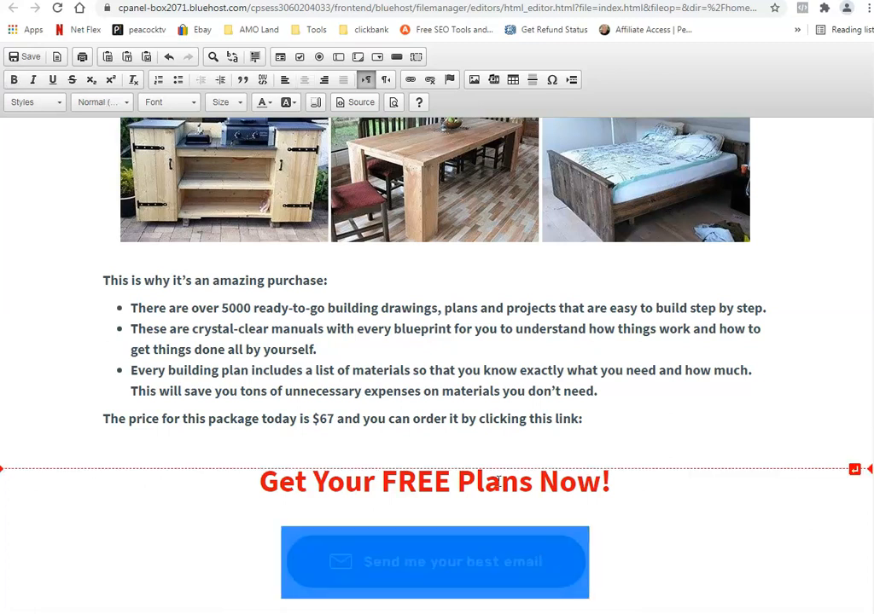
{"action": "left_click", "coordinate": [411, 80]}
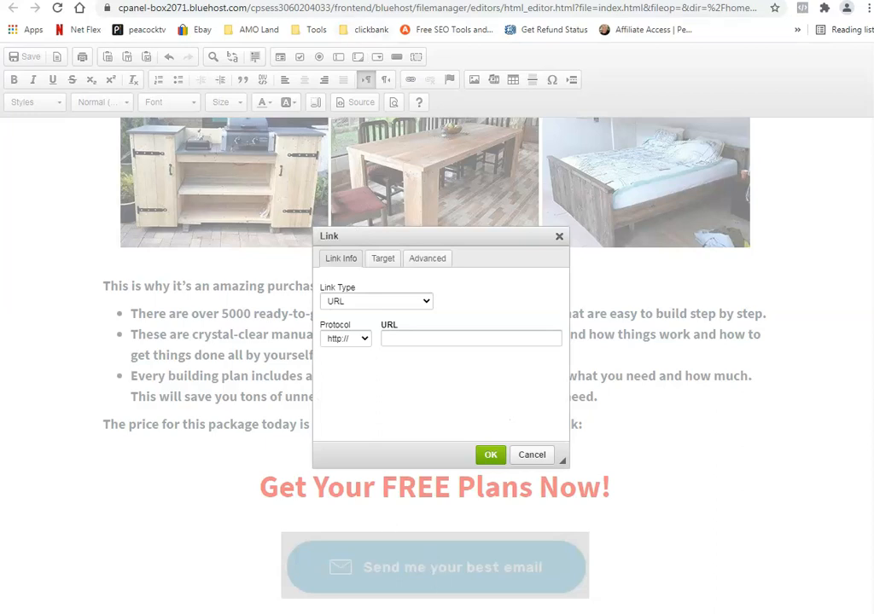
Switch to Notepad, replace the "yourclickbankid" placeholder in the affiliate link with "amocom", and select the whole link.
{"action": "key", "text": "alt+Tab"}
{"action": "left_click_drag", "start_coordinate": [166, 291], "coordinate": [310, 297]}
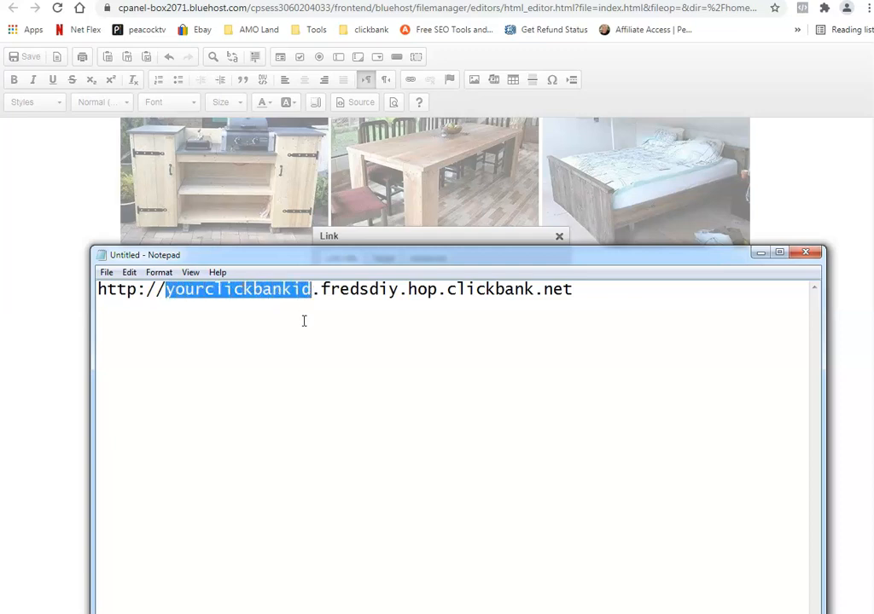
{"action": "type", "text": "a"}
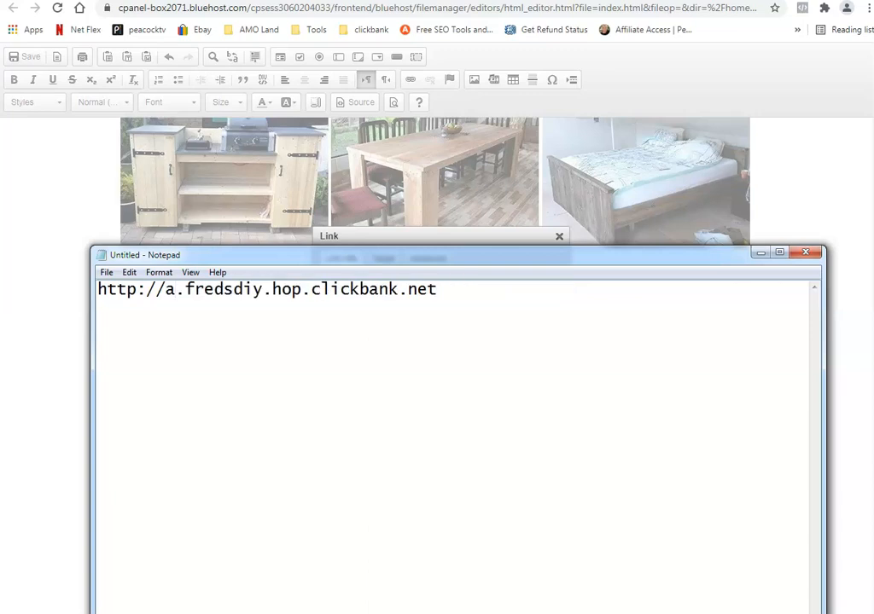
{"action": "type", "text": "mocom"}
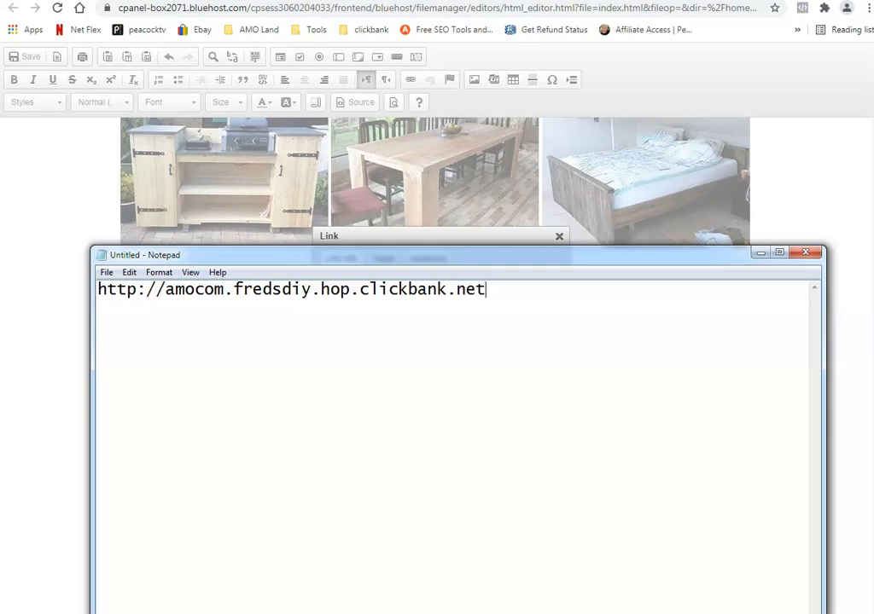
{"action": "key", "text": "ctrl+a"}
View the sales page behind the sample affiliate link on the Fred's DIY Plans affiliates page, then return to that page.
{"action": "key", "text": "alt+Tab"}
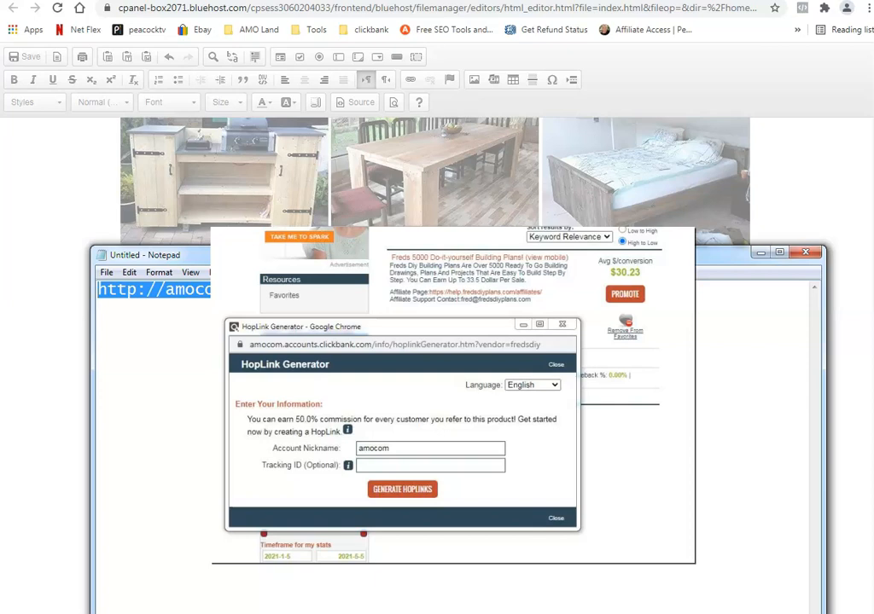
{"action": "left_click", "coordinate": [266, 1]}
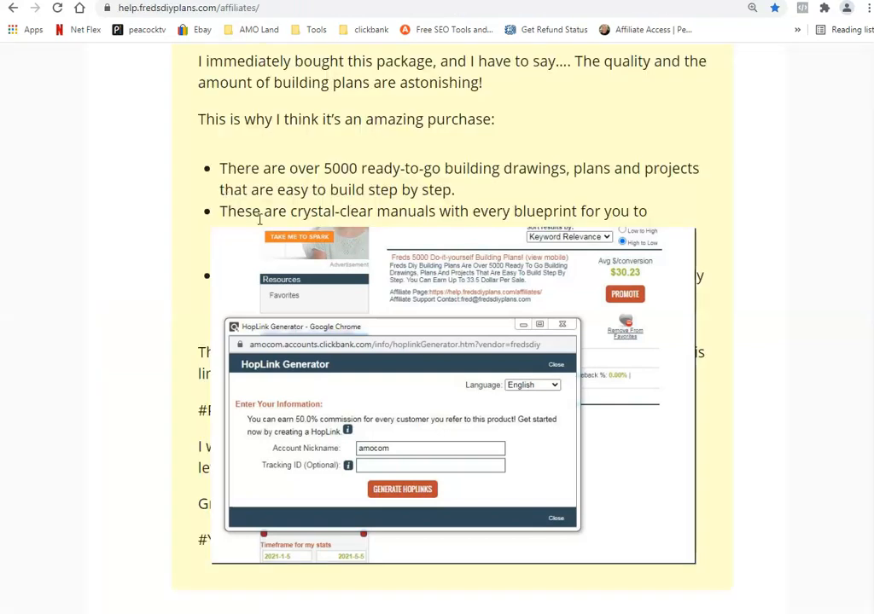
{"action": "scroll", "coordinate": [259, 218], "scroll_direction": "up", "scroll_amount": 20}
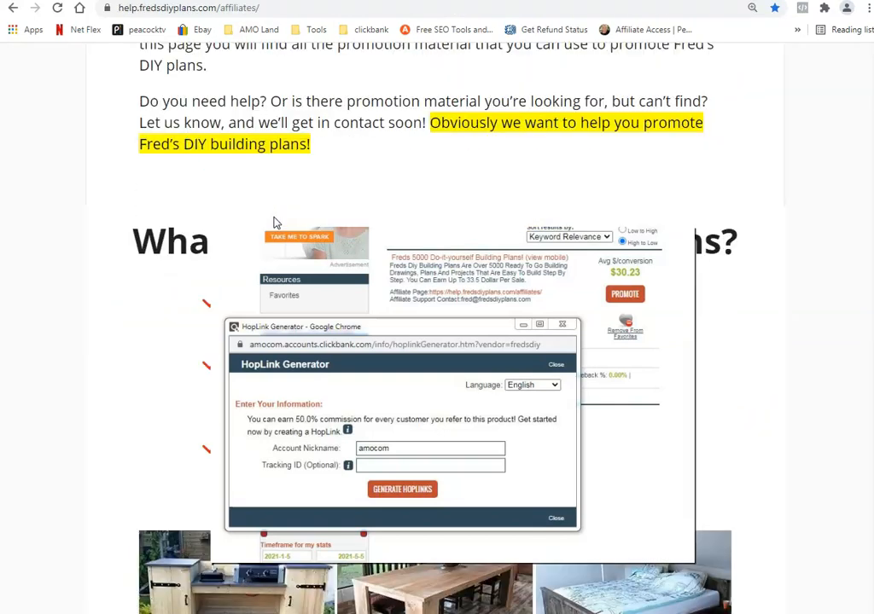
{"action": "scroll", "coordinate": [275, 223], "scroll_direction": "down", "scroll_amount": 5}
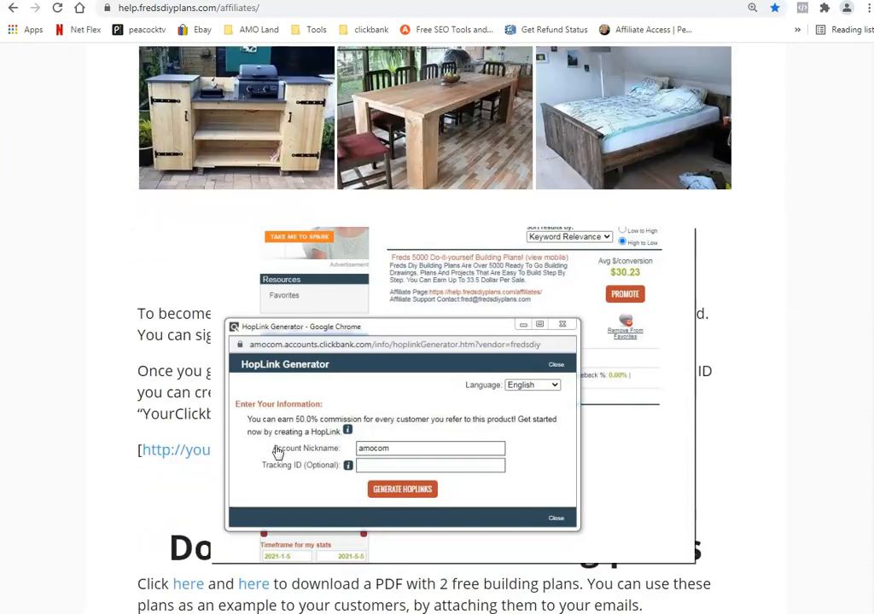
{"action": "left_click", "coordinate": [277, 451]}
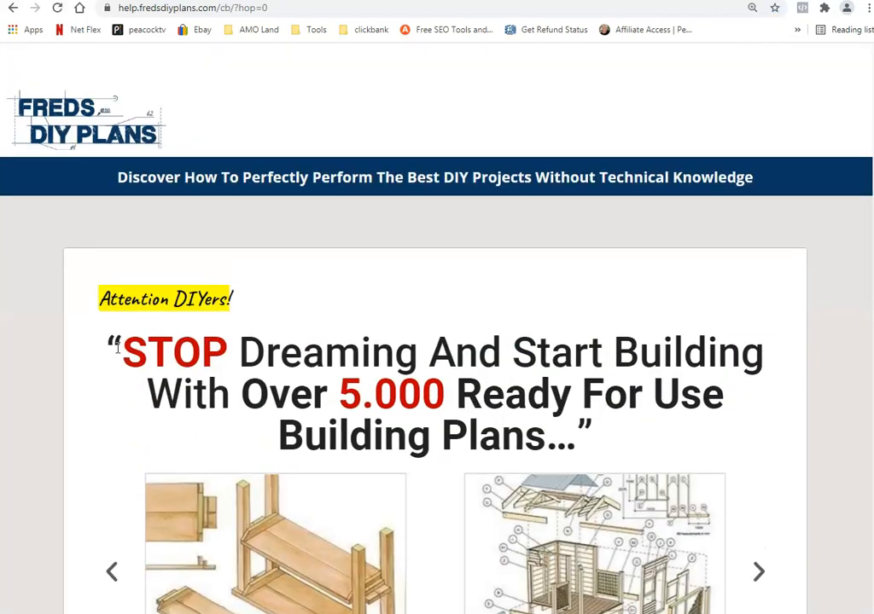
{"action": "scroll", "coordinate": [117, 350], "scroll_direction": "down", "scroll_amount": 4}
{"action": "scroll", "coordinate": [117, 350], "scroll_direction": "up", "scroll_amount": 3}
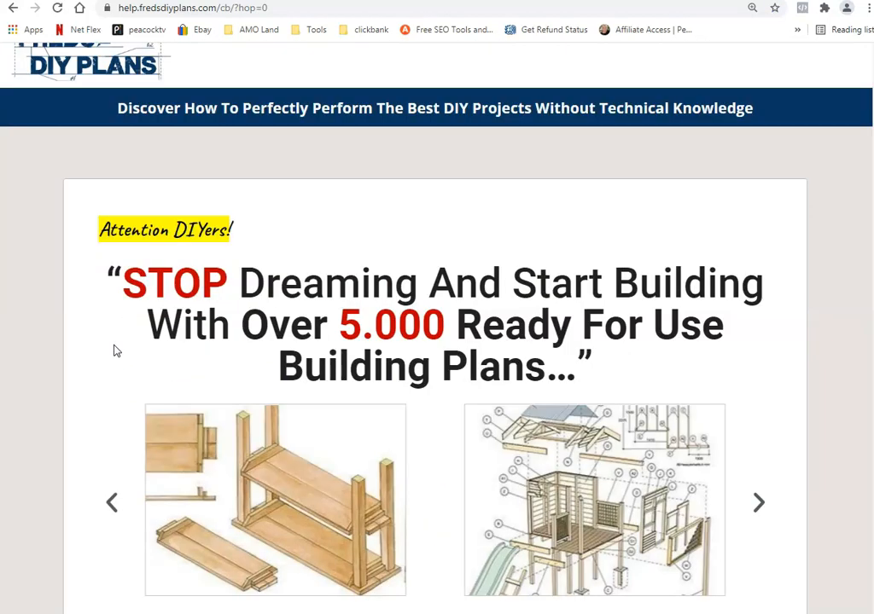
{"action": "scroll", "coordinate": [117, 350], "scroll_direction": "down", "scroll_amount": 2}
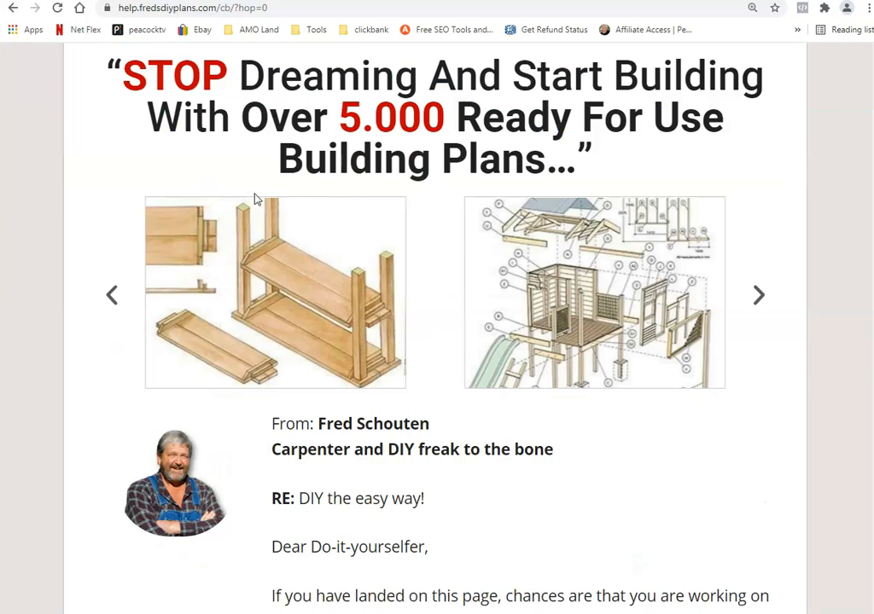
{"action": "left_click", "coordinate": [12, 8]}
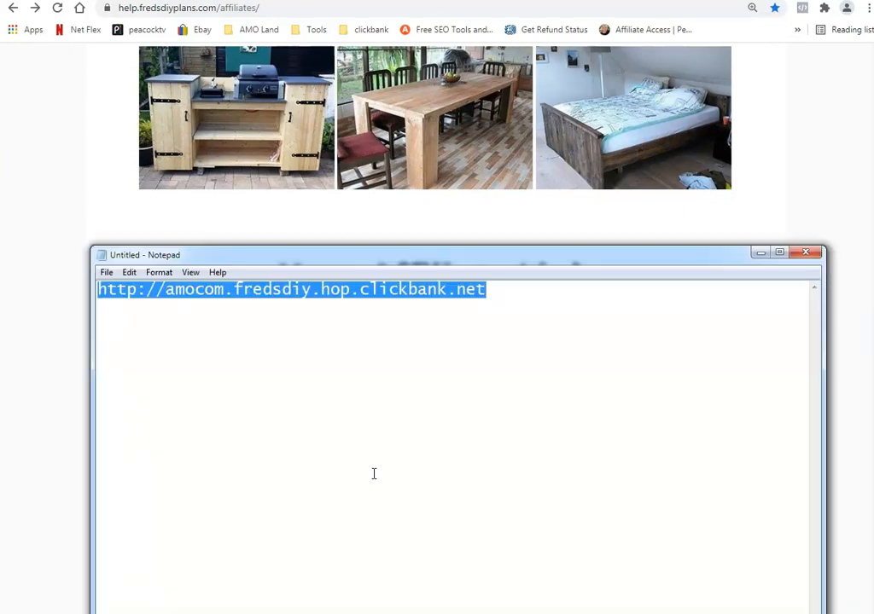
{"action": "left_click", "coordinate": [38, 257]}
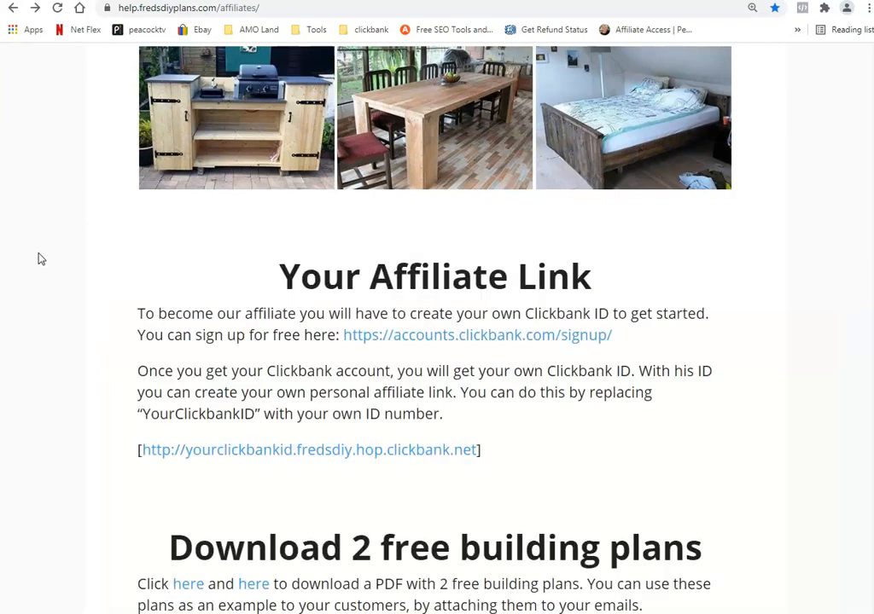
{"action": "key", "text": "alt+Tab"}
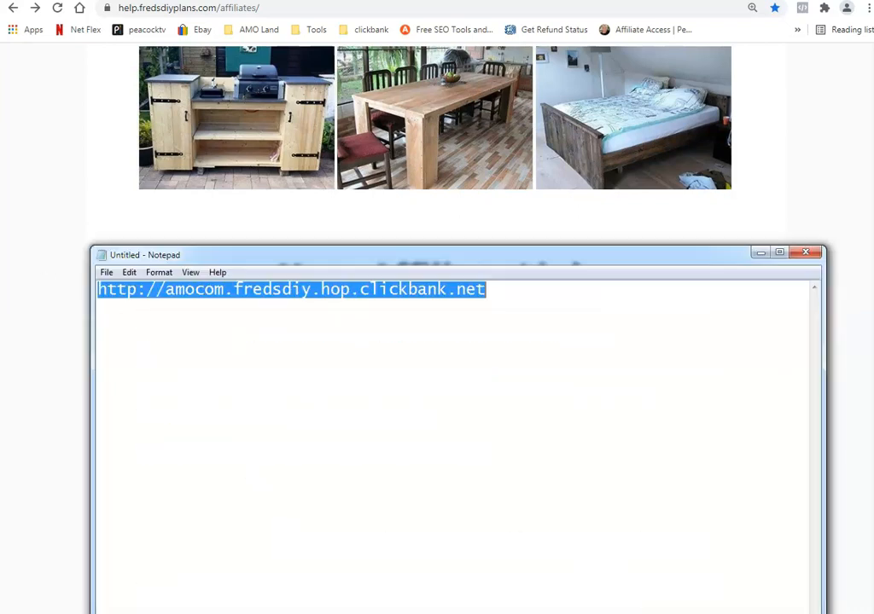
{"action": "right_click", "coordinate": [277, 290]}
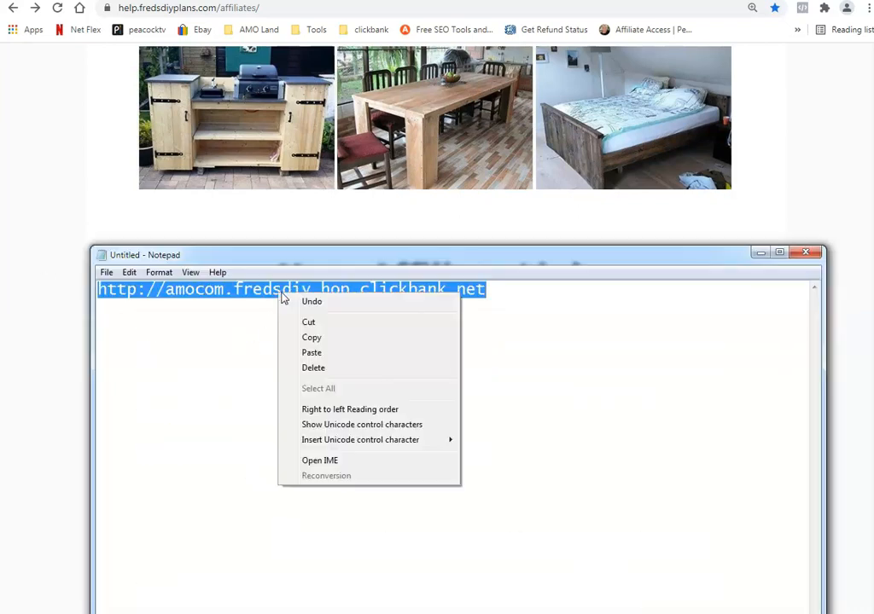
{"action": "left_click", "coordinate": [312, 338]}
{"action": "left_click", "coordinate": [94, 148]}
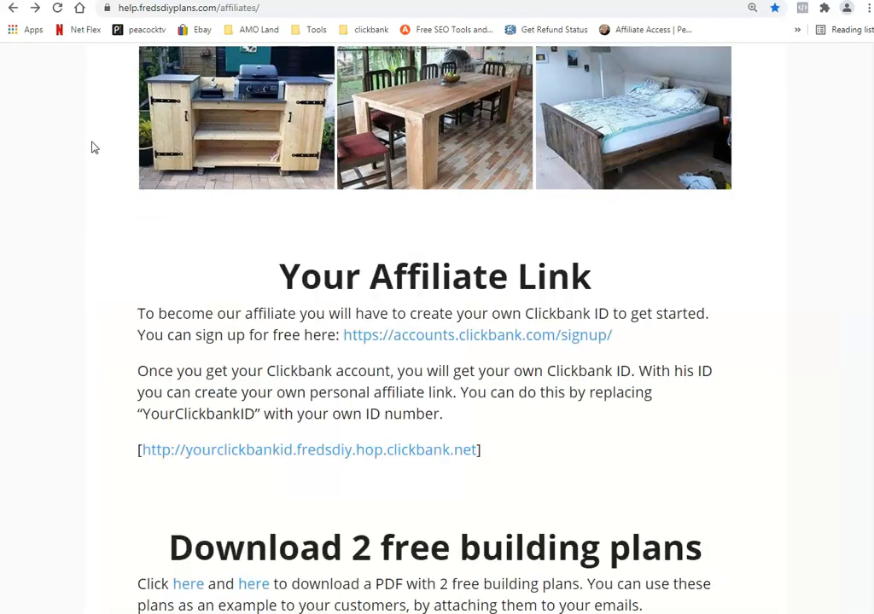
{"action": "scroll", "coordinate": [94, 148], "scroll_direction": "up", "scroll_amount": 4}
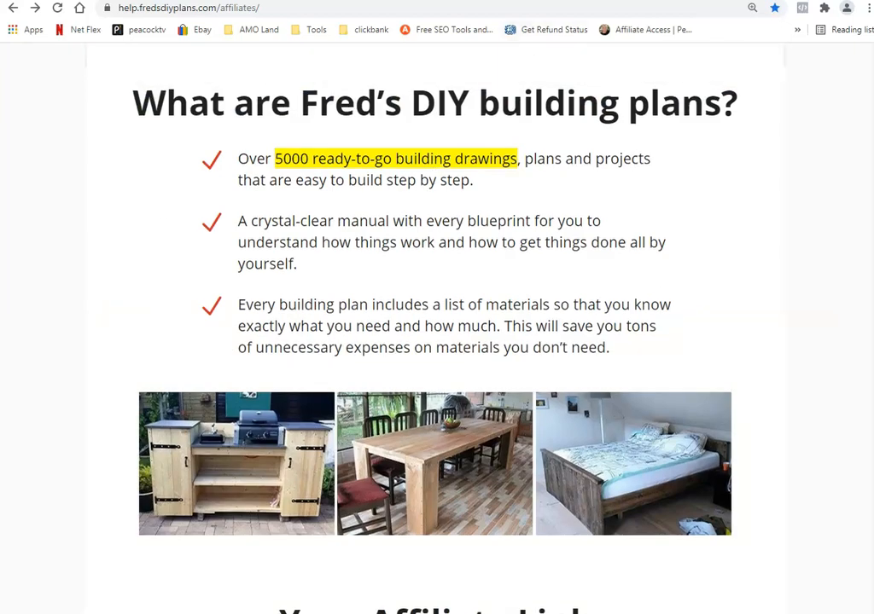
{"action": "left_click", "coordinate": [589, 1]}
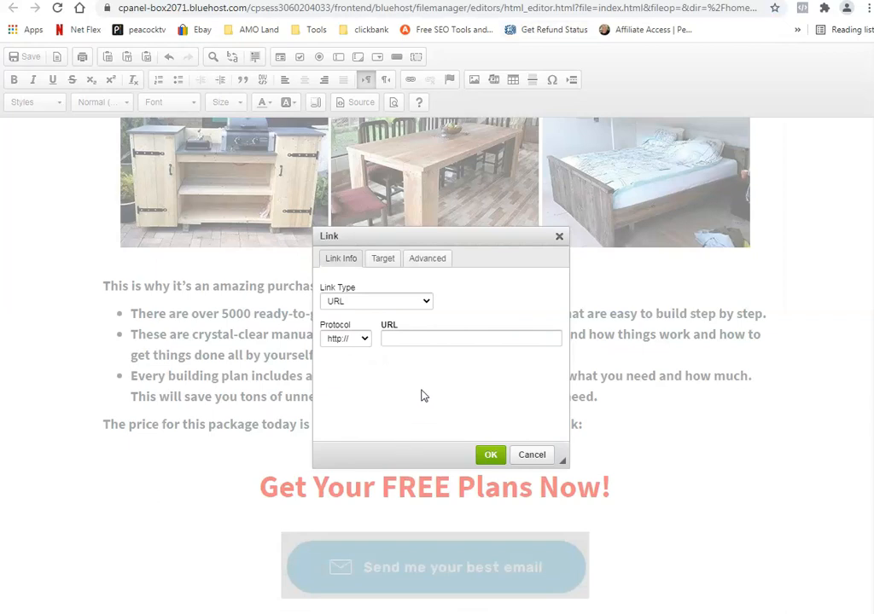
{"action": "left_click", "coordinate": [407, 339]}
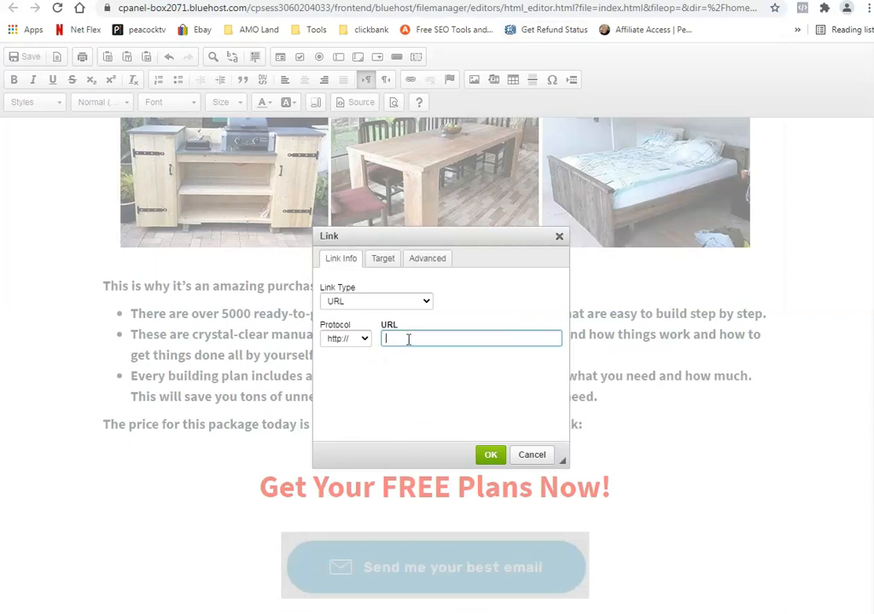
{"action": "key", "text": "ctrl+v"}
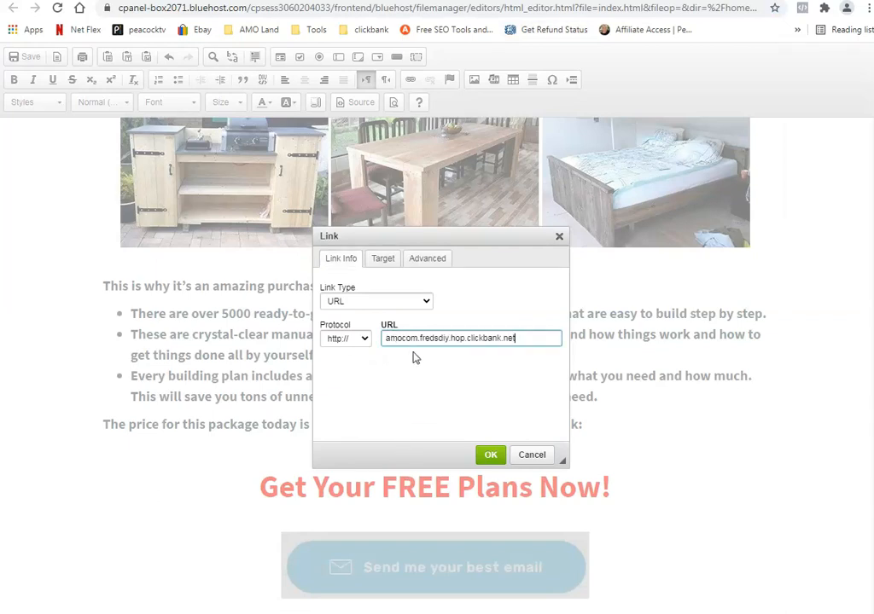
{"action": "left_click", "coordinate": [491, 454]}
{"action": "left_click", "coordinate": [686, 560]}
{"action": "left_click", "coordinate": [564, 567]}
{"action": "left_click", "coordinate": [19, 56]}
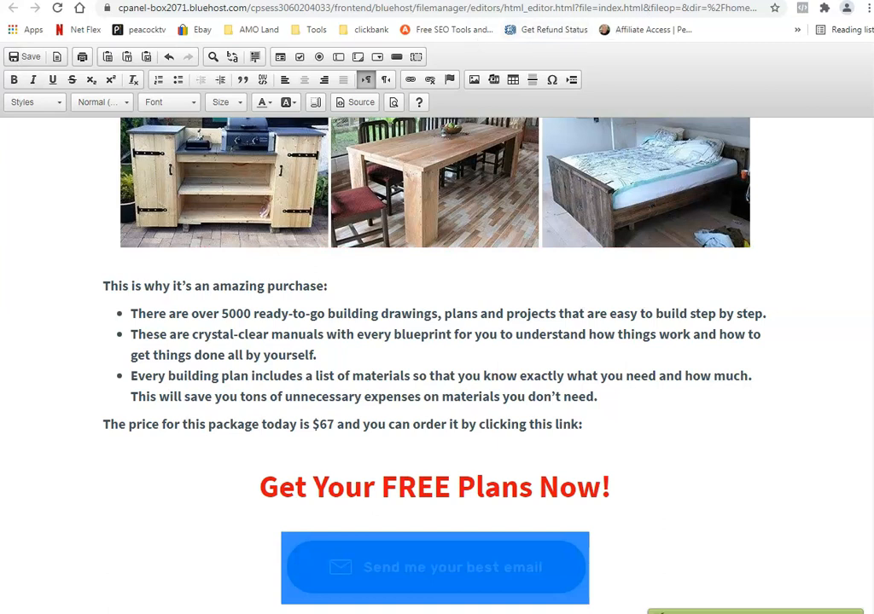
Reload the published tedsplans.com/fredsdiy page and check where its email button leads, then return to the page.
{"action": "left_click", "coordinate": [282, 0]}
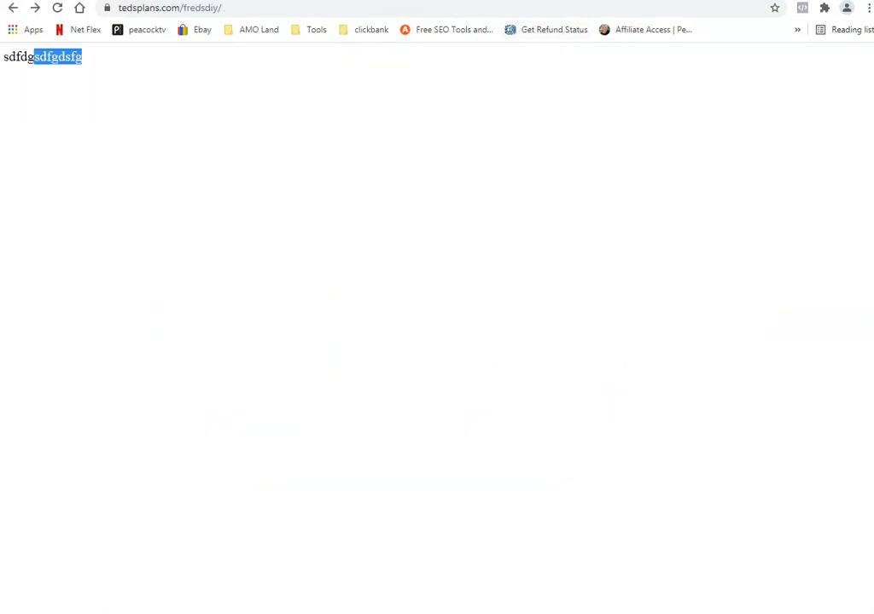
{"action": "left_click", "coordinate": [58, 8]}
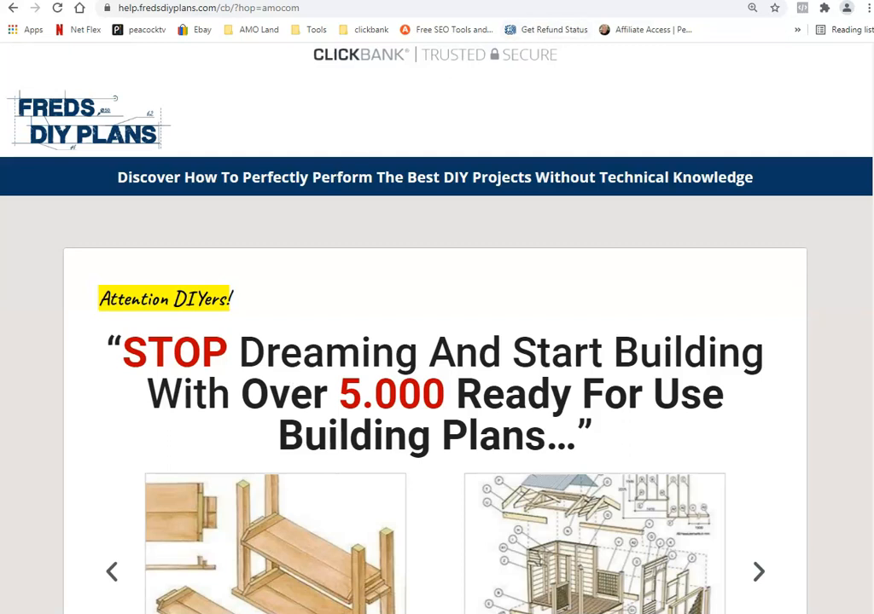
{"action": "left_click", "coordinate": [13, 9]}
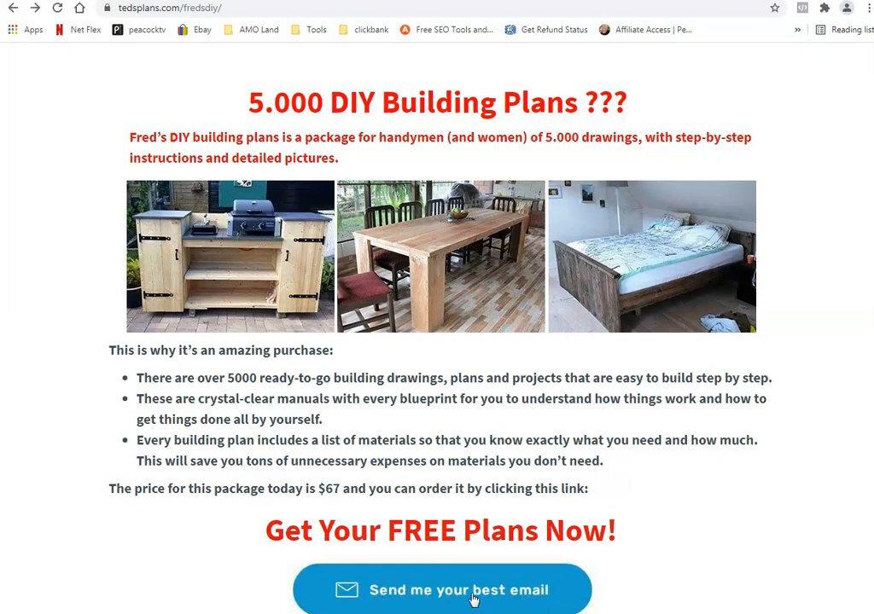
Capture the "Send me your best email" button on raywarecomputers.com with the Snipping Tool and discard the snip.
{"action": "left_click", "coordinate": [351, 0]}
{"action": "scroll", "coordinate": [363, 213], "scroll_direction": "down", "scroll_amount": 4}
{"action": "scroll", "coordinate": [363, 252], "scroll_direction": "down", "scroll_amount": 10}
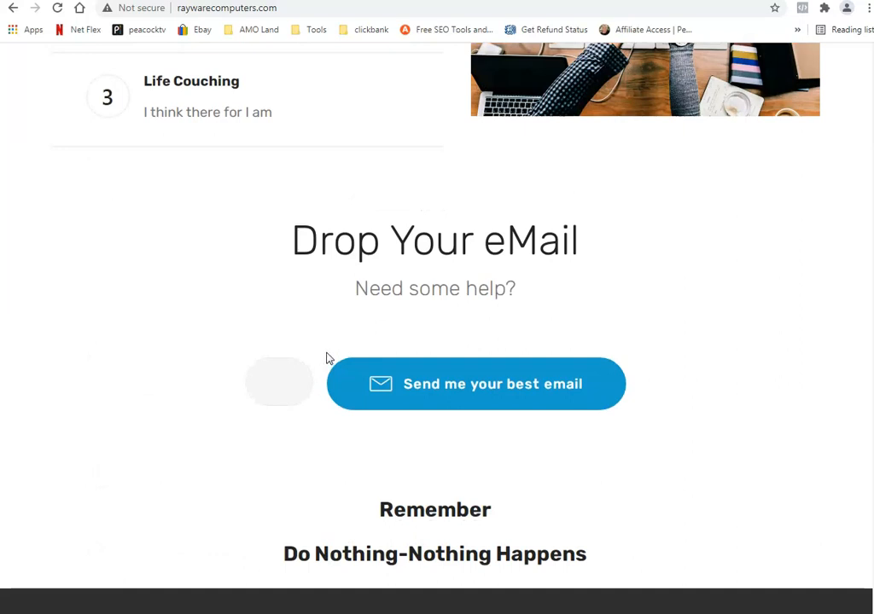
{"action": "left_click_drag", "start_coordinate": [329, 348], "coordinate": [648, 437]}
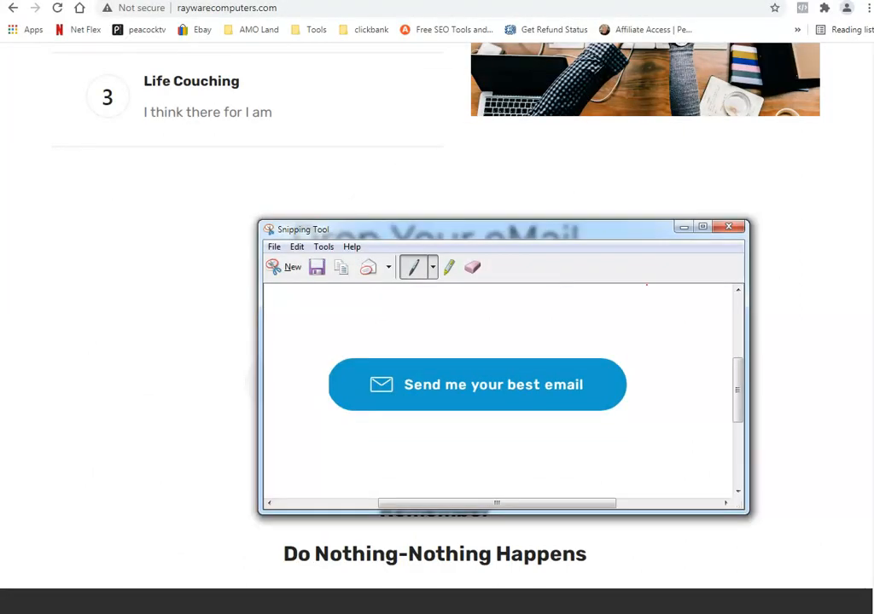
{"action": "left_click", "coordinate": [727, 227]}
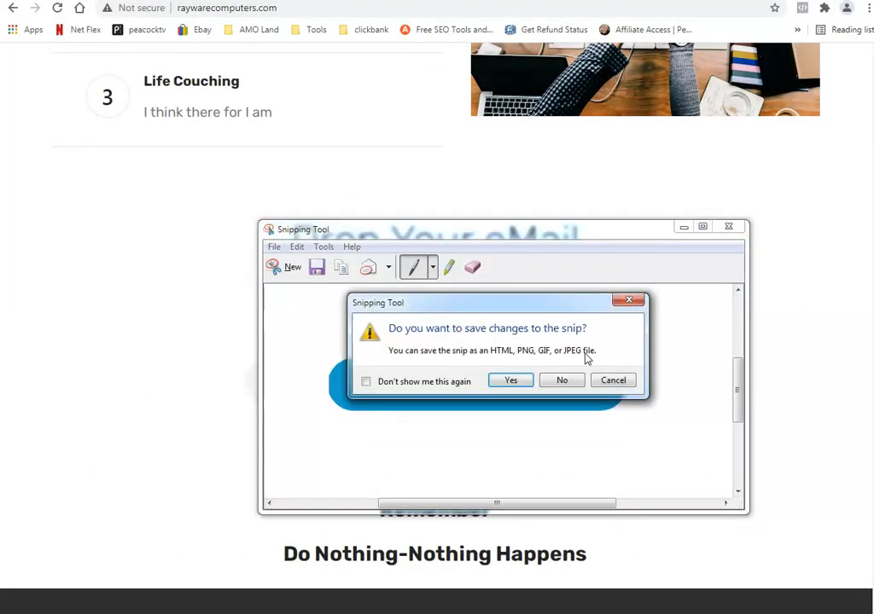
{"action": "left_click", "coordinate": [561, 380]}
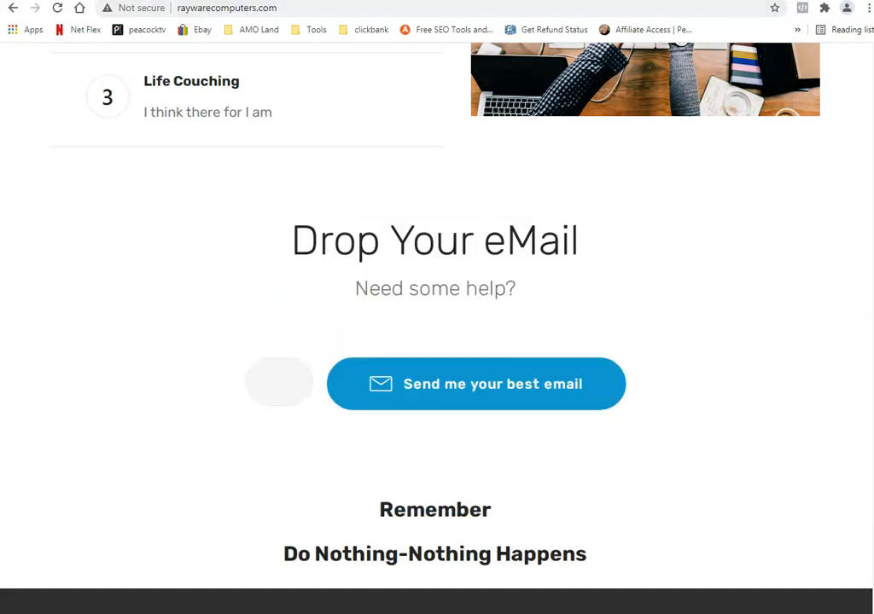
Return to the HTML editor and check the button image's link settings without changing them.
{"action": "left_click", "coordinate": [606, 1]}
{"action": "left_click", "coordinate": [650, 444]}
{"action": "scroll", "coordinate": [678, 513], "scroll_direction": "down", "scroll_amount": 1}
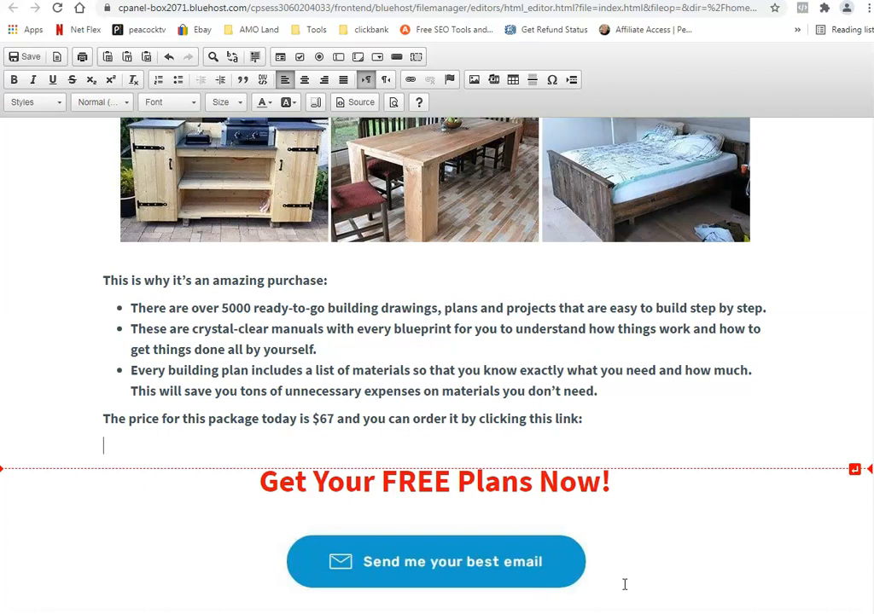
{"action": "left_click", "coordinate": [384, 571]}
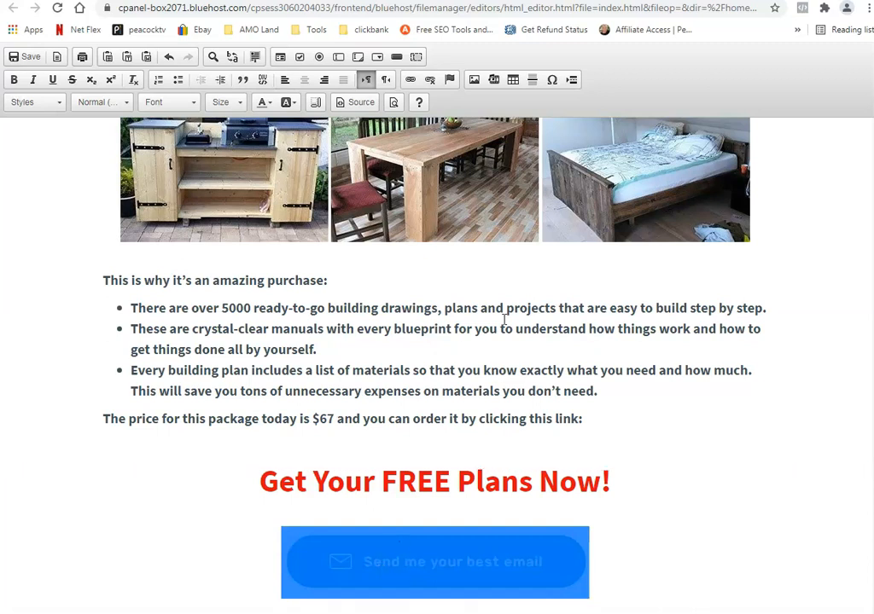
{"action": "left_click", "coordinate": [410, 79]}
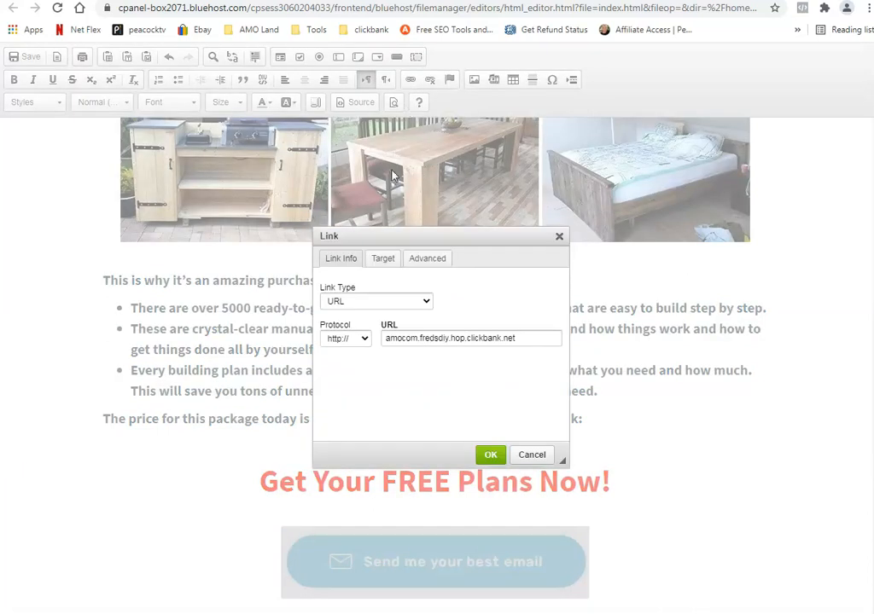
{"action": "left_click", "coordinate": [532, 455]}
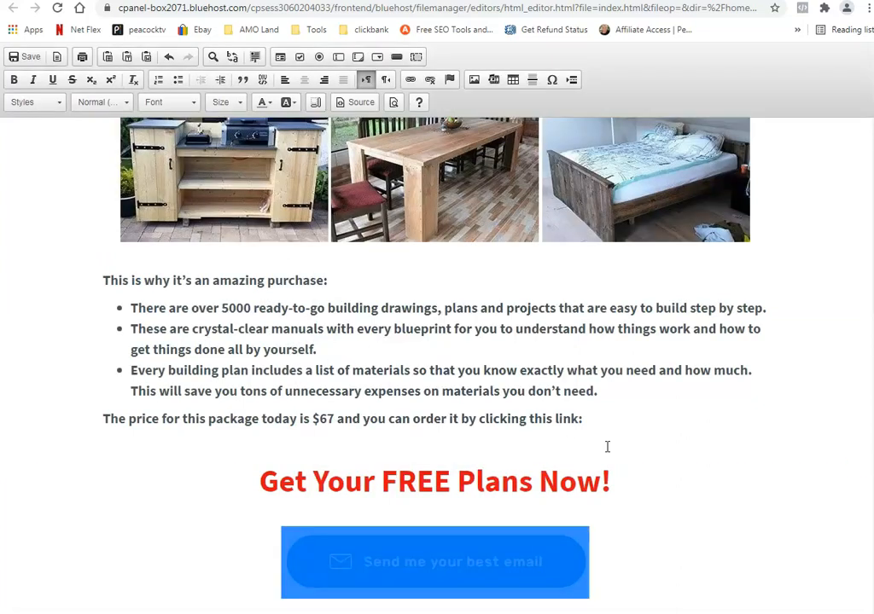
{"action": "scroll", "coordinate": [696, 470], "scroll_direction": "up", "scroll_amount": 2}
{"action": "scroll", "coordinate": [696, 470], "scroll_direction": "down", "scroll_amount": 2}
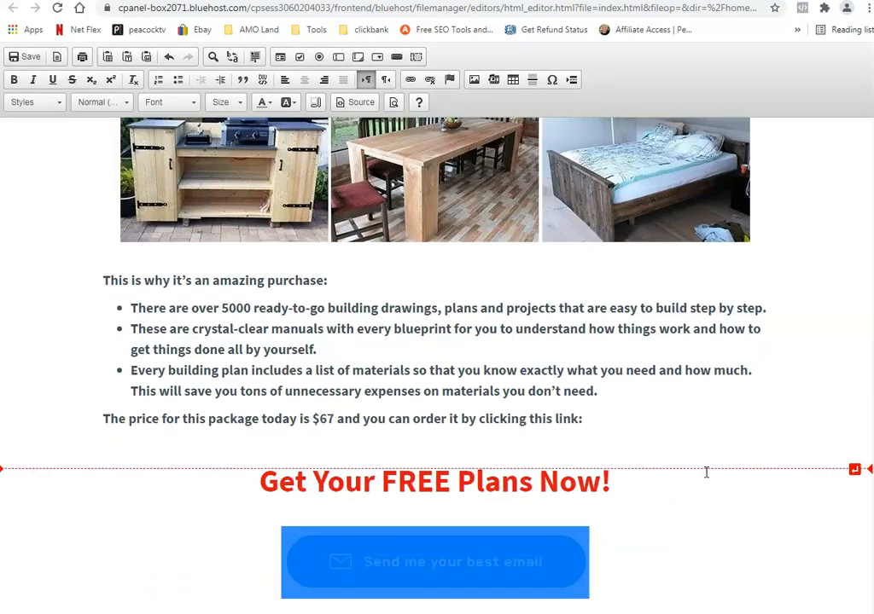
{"action": "left_click", "coordinate": [715, 519]}
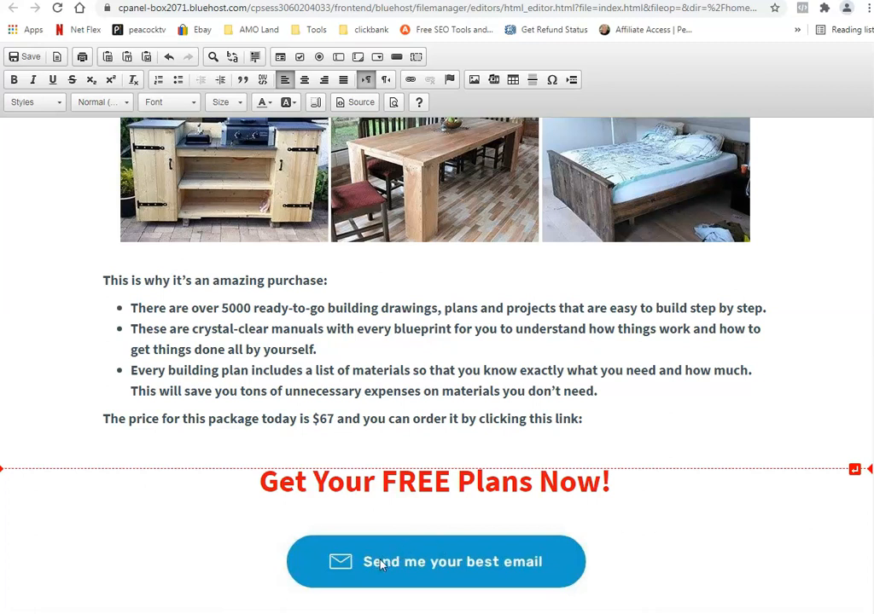
{"action": "left_click_drag", "start_coordinate": [367, 564], "coordinate": [712, 542]}
{"action": "scroll", "coordinate": [711, 542], "scroll_direction": "up", "scroll_amount": 2}
{"action": "scroll", "coordinate": [712, 541], "scroll_direction": "down", "scroll_amount": 2}
{"action": "scroll", "coordinate": [643, 572], "scroll_direction": "up", "scroll_amount": 2}
{"action": "scroll", "coordinate": [647, 567], "scroll_direction": "down", "scroll_amount": 2}
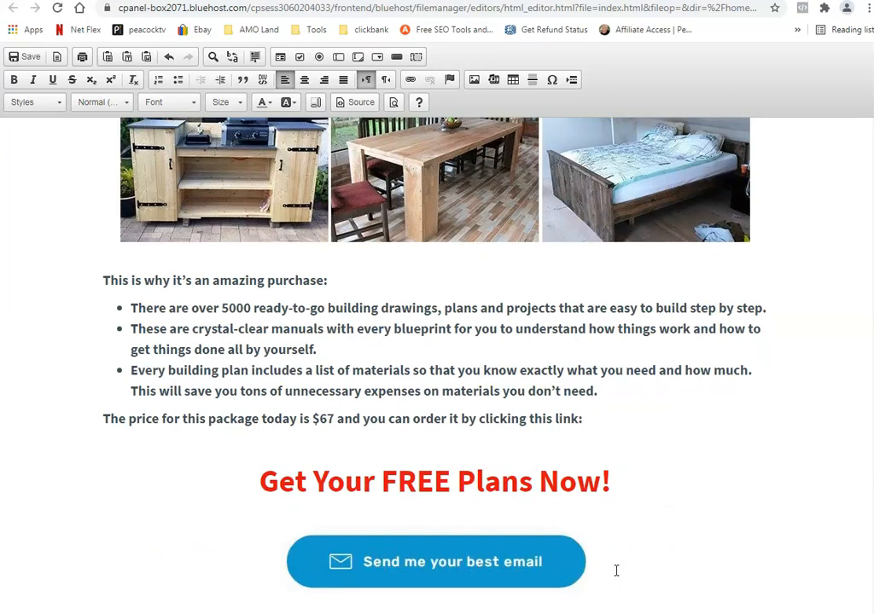
{"action": "scroll", "coordinate": [616, 570], "scroll_direction": "up", "scroll_amount": 1}
{"action": "scroll", "coordinate": [616, 569], "scroll_direction": "down", "scroll_amount": 1}
{"action": "scroll", "coordinate": [619, 572], "scroll_direction": "down", "scroll_amount": 1}
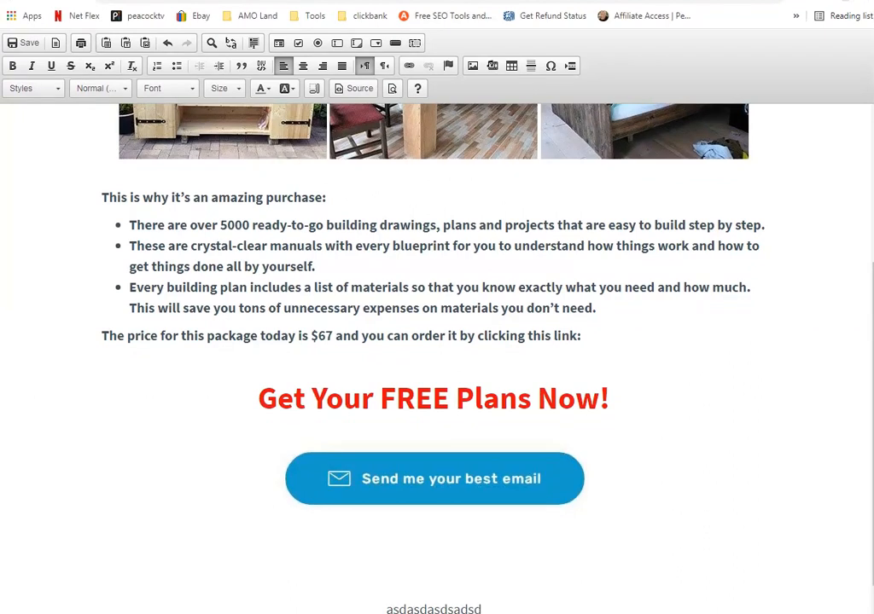
Save the page, then delete the placeholder text "asdasdasdsadsd" beneath the email button in the HTML editor.
{"action": "left_click", "coordinate": [24, 42]}
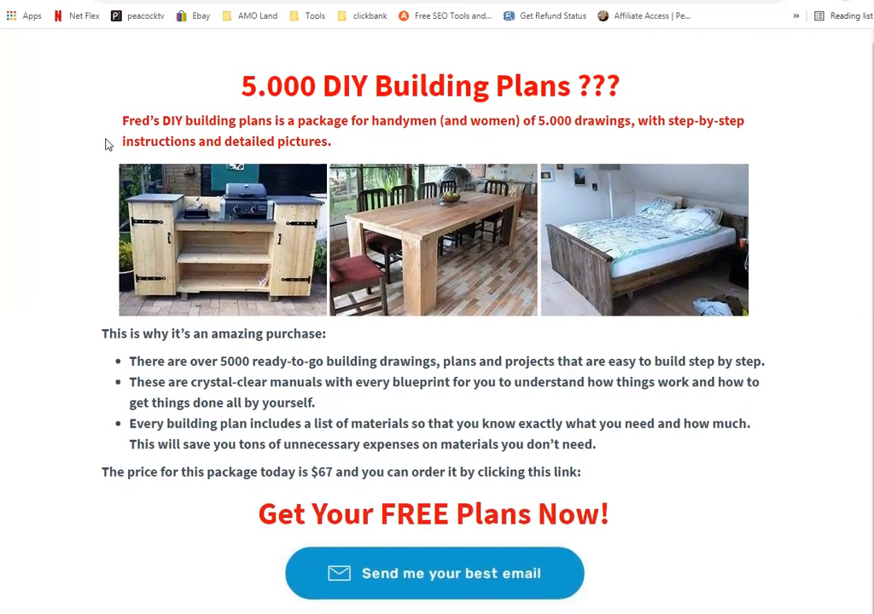
{"action": "left_click", "coordinate": [559, 1]}
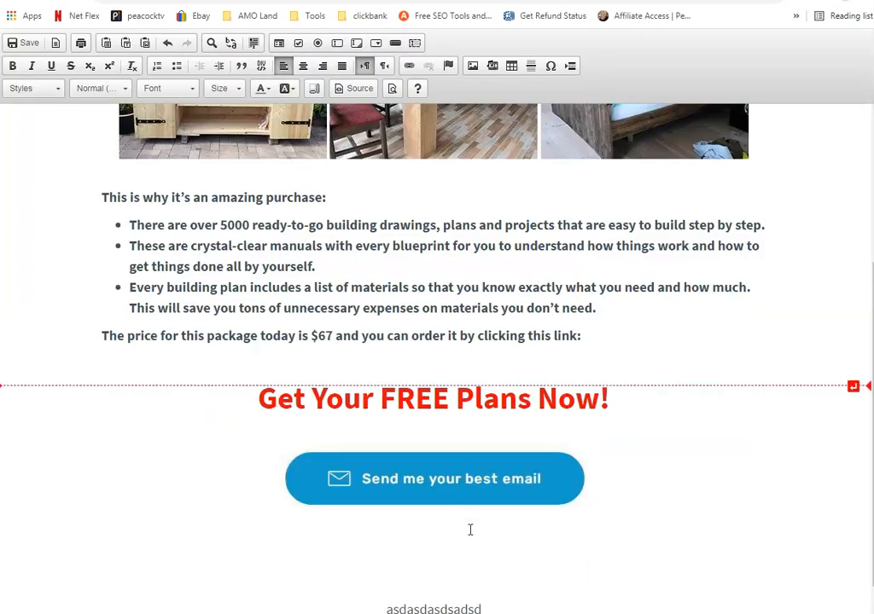
{"action": "key", "text": "BackSpace"}
{"action": "key", "text": "BackSpace"}
{"action": "key", "text": "BackSpace"}
{"action": "key", "text": "BackSpace"}
{"action": "key", "text": "BackSpace"}
{"action": "key", "text": "BackSpace"}
{"action": "key", "text": "BackSpace"}
{"action": "key", "text": "BackSpace"}
{"action": "key", "text": "BackSpace"}
{"action": "key", "text": "BackSpace"}
{"action": "key", "text": "BackSpace"}
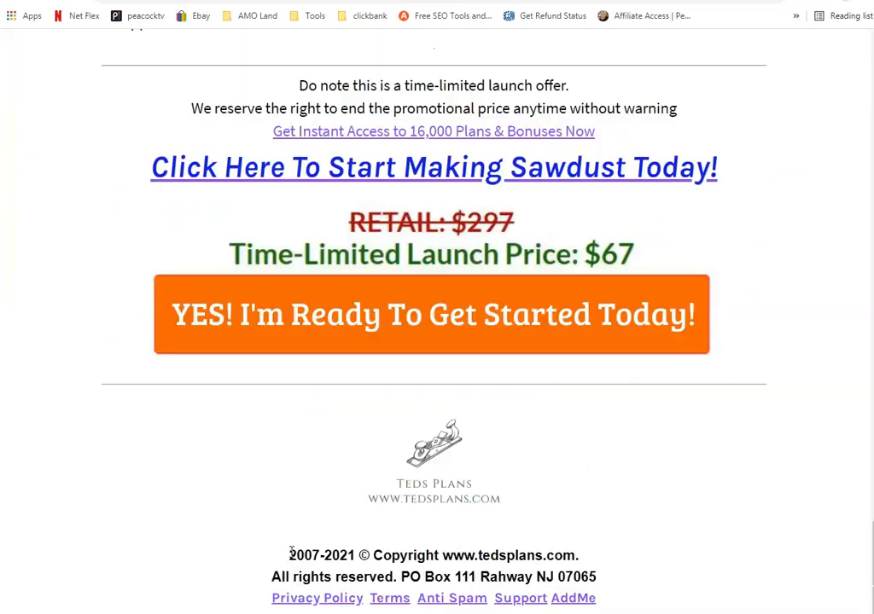
Copy the copyright and policy-links footer from the Teds Plans page and paste it beneath the email button in the HTML editor.
{"action": "left_click_drag", "start_coordinate": [288, 553], "coordinate": [609, 596]}
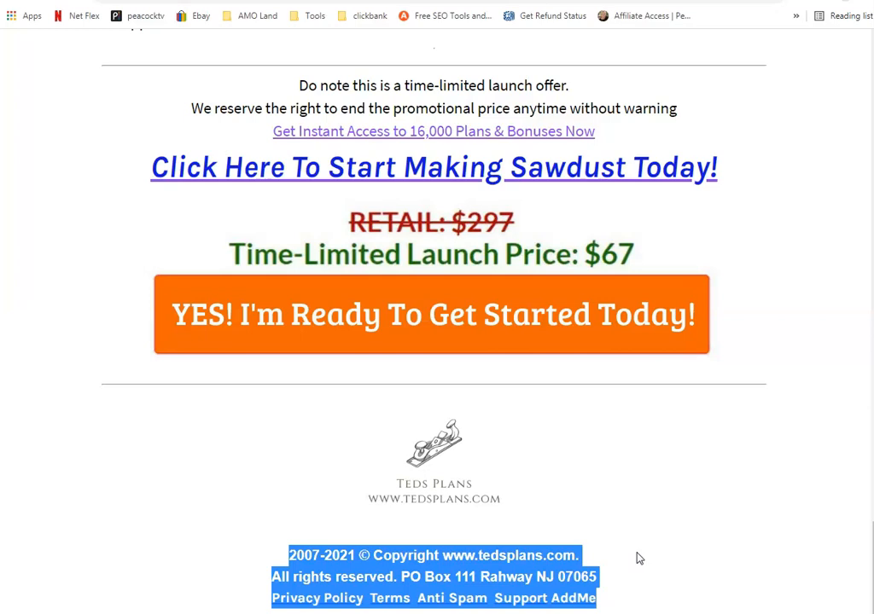
{"action": "right_click", "coordinate": [381, 552]}
{"action": "left_click", "coordinate": [406, 558]}
{"action": "left_click", "coordinate": [598, 2]}
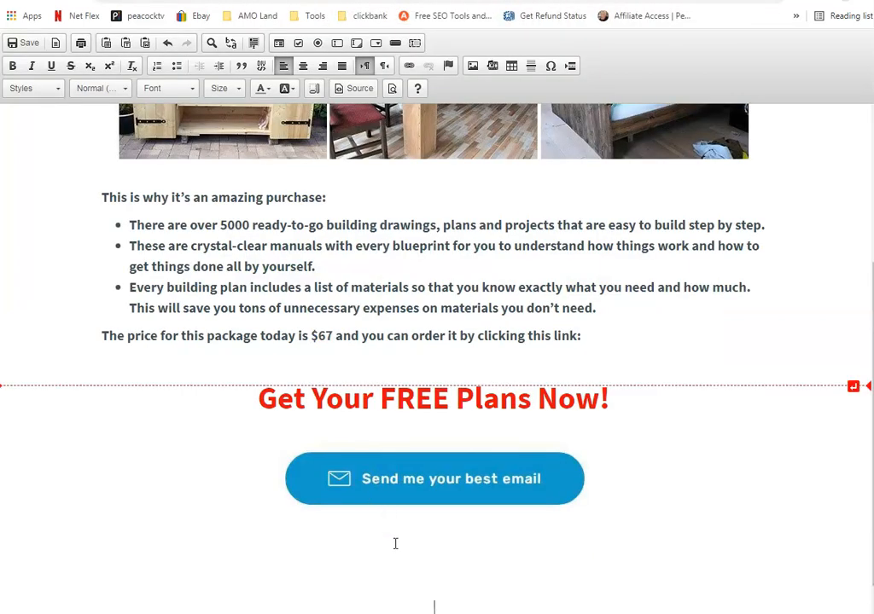
{"action": "key", "text": "ctrl+v"}
{"action": "scroll", "coordinate": [389, 547], "scroll_direction": "down", "scroll_amount": 1}
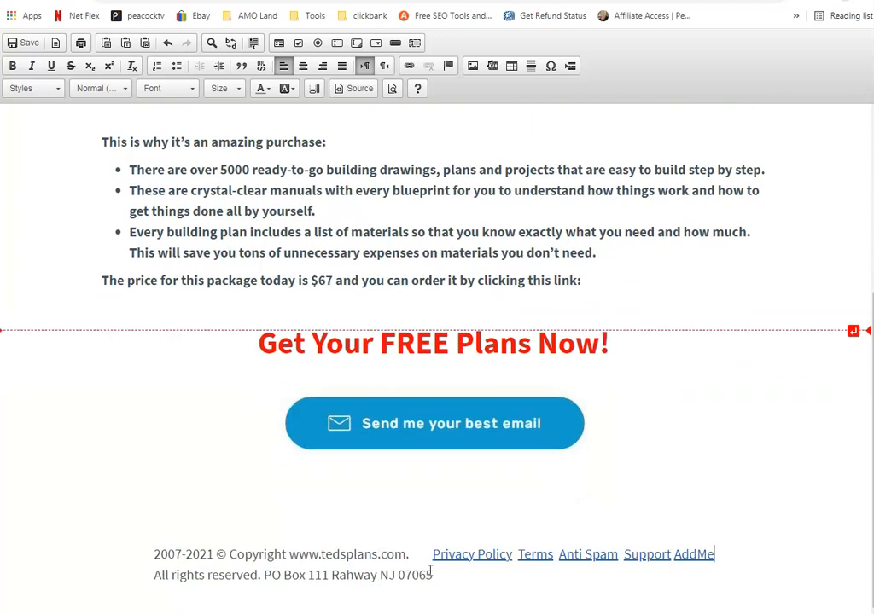
Put the footer's policy links on their own line below the copyright text and save the page.
{"action": "left_click", "coordinate": [433, 556]}
{"action": "key", "text": "Return"}
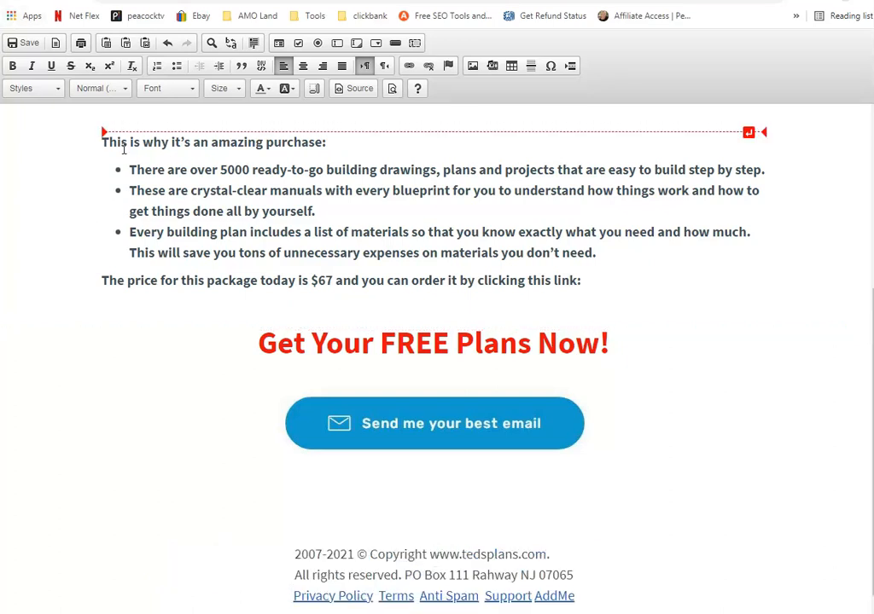
{"action": "left_click", "coordinate": [20, 47]}
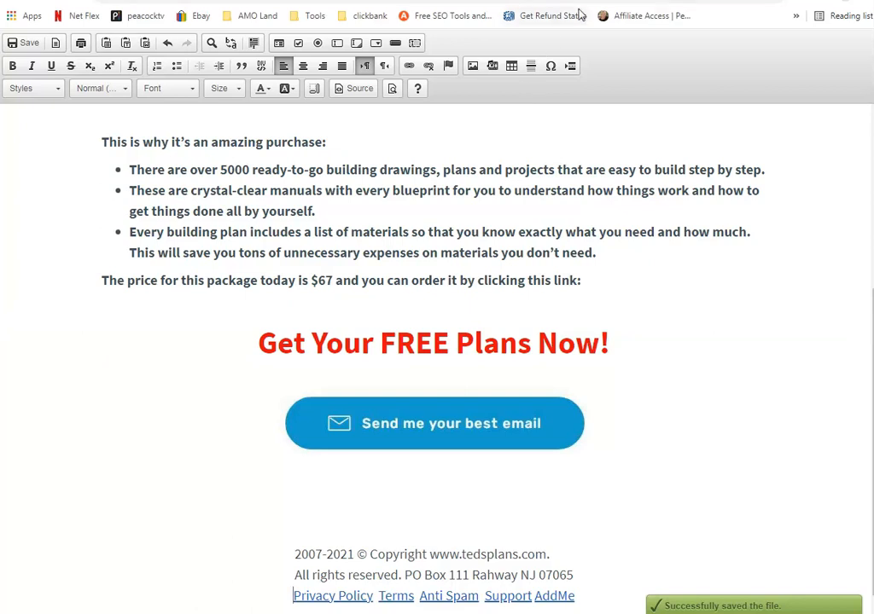
Copy the disclaimer from the bottom of the Teds Plans page and paste it below the footer links in the HTML editor.
{"action": "left_click", "coordinate": [546, 2]}
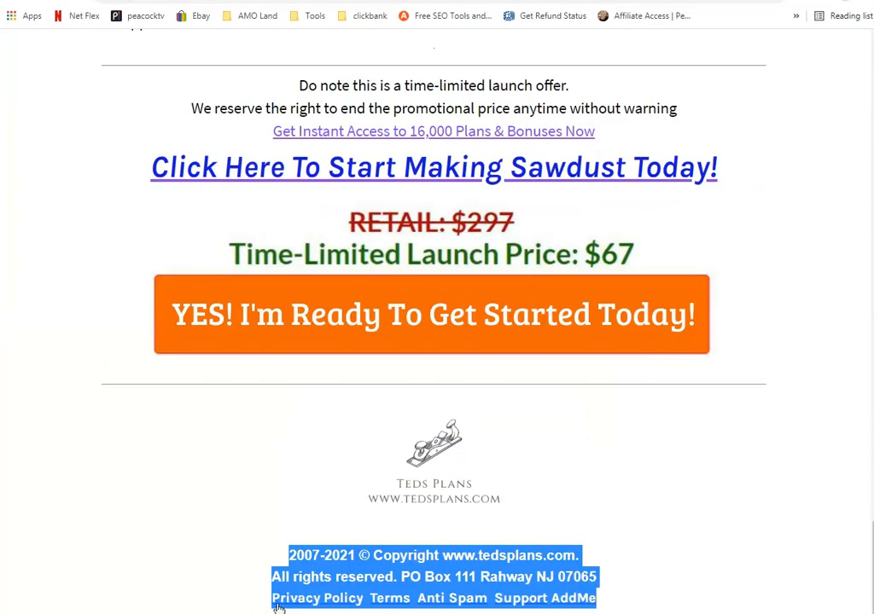
{"action": "left_click", "coordinate": [611, 611]}
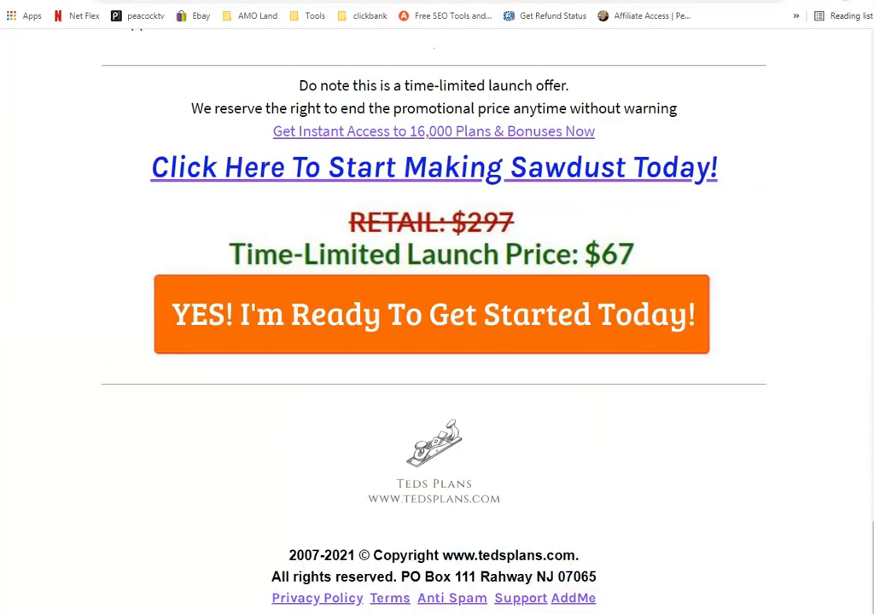
{"action": "right_click", "coordinate": [228, 555]}
{"action": "left_click", "coordinate": [272, 565]}
{"action": "left_click", "coordinate": [511, 1]}
{"action": "left_click", "coordinate": [601, 603]}
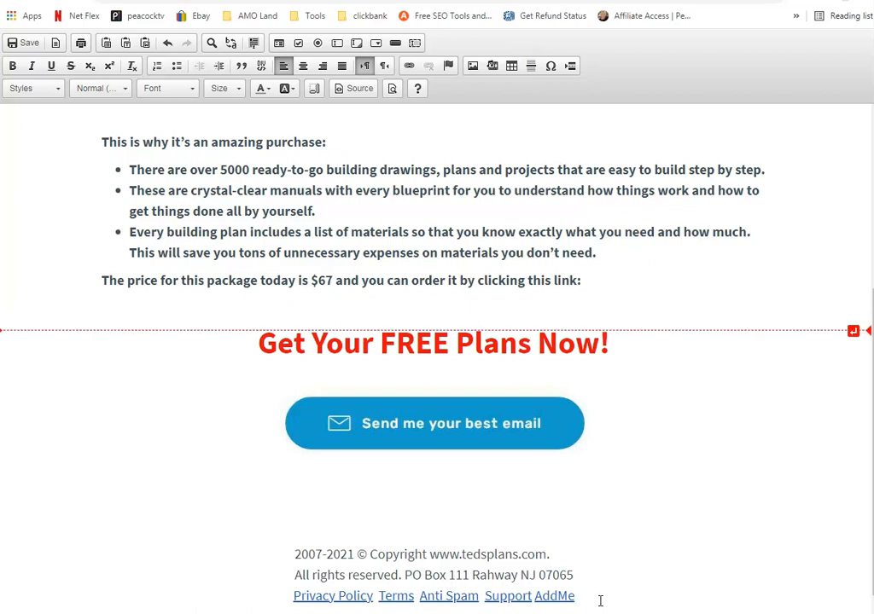
{"action": "key", "text": "Return"}
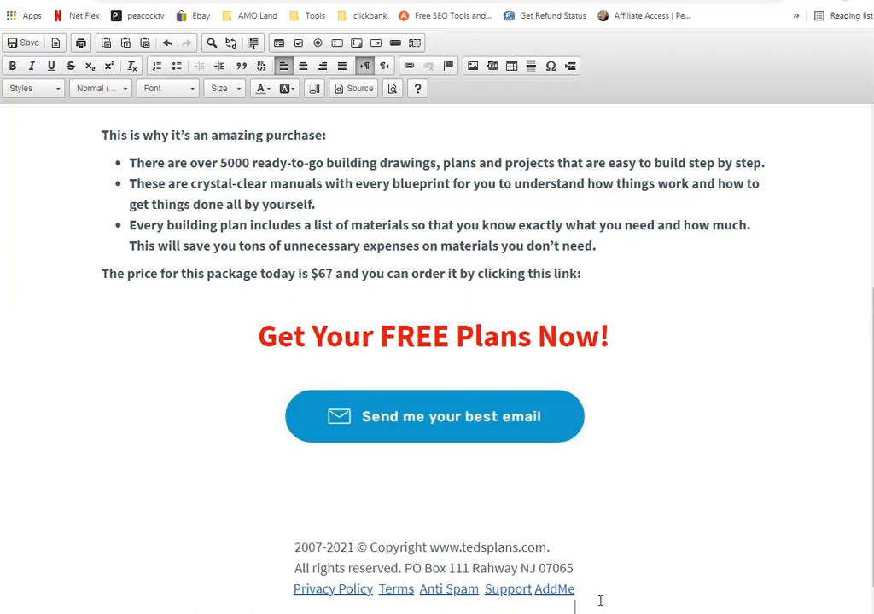
{"action": "key", "text": "Return"}
{"action": "key", "text": "Return"}
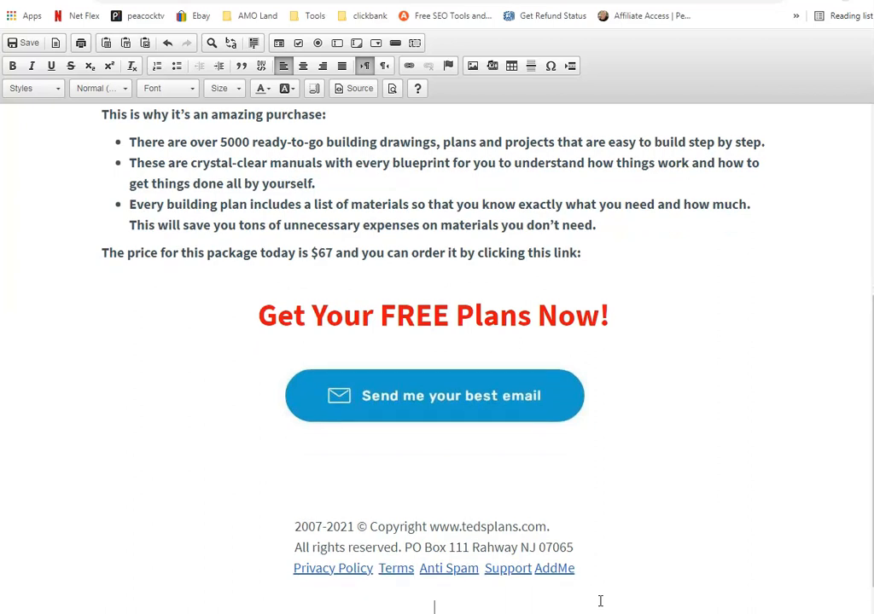
{"action": "key", "text": "ctrl+v"}
Format the whole pasted disclaimer with font size 12 and centred alignment, and save the page.
{"action": "key", "text": "shift+Up"}
{"action": "key", "text": "shift+Up"}
{"action": "key", "text": "shift+Up"}
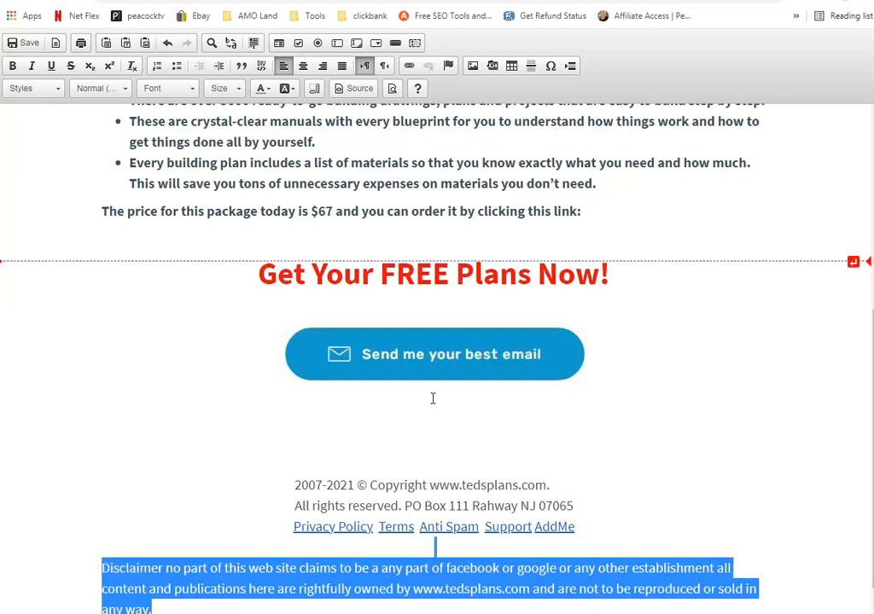
{"action": "left_click", "coordinate": [213, 91]}
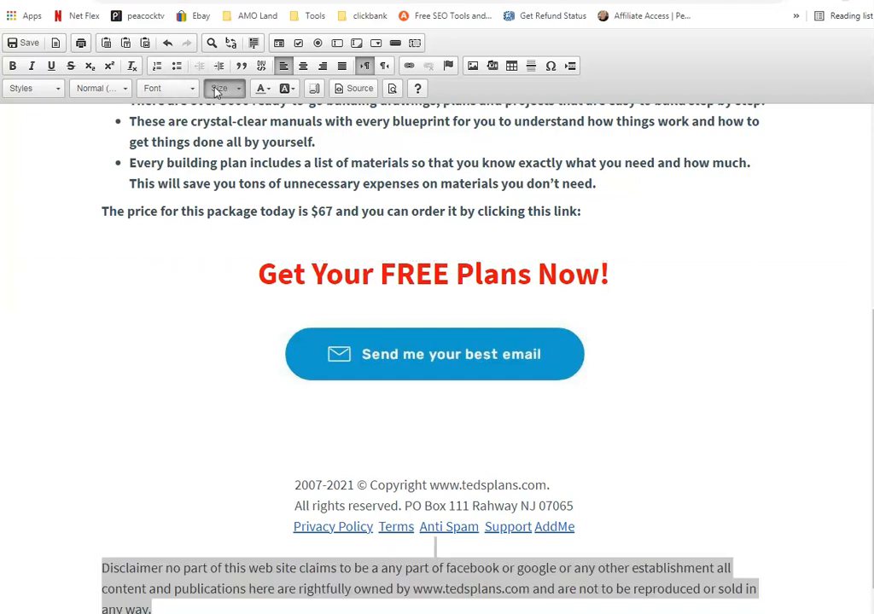
{"action": "left_click", "coordinate": [234, 172]}
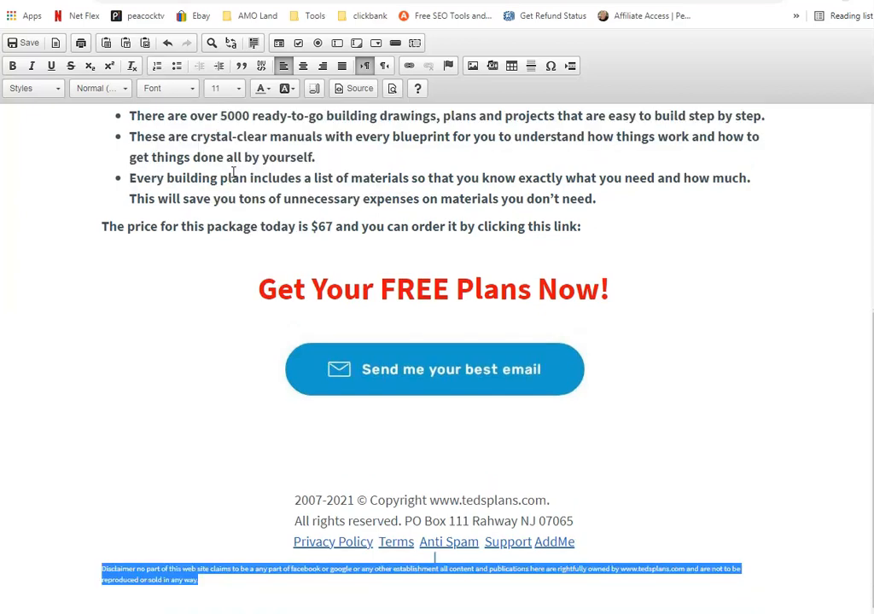
{"action": "left_click", "coordinate": [232, 89]}
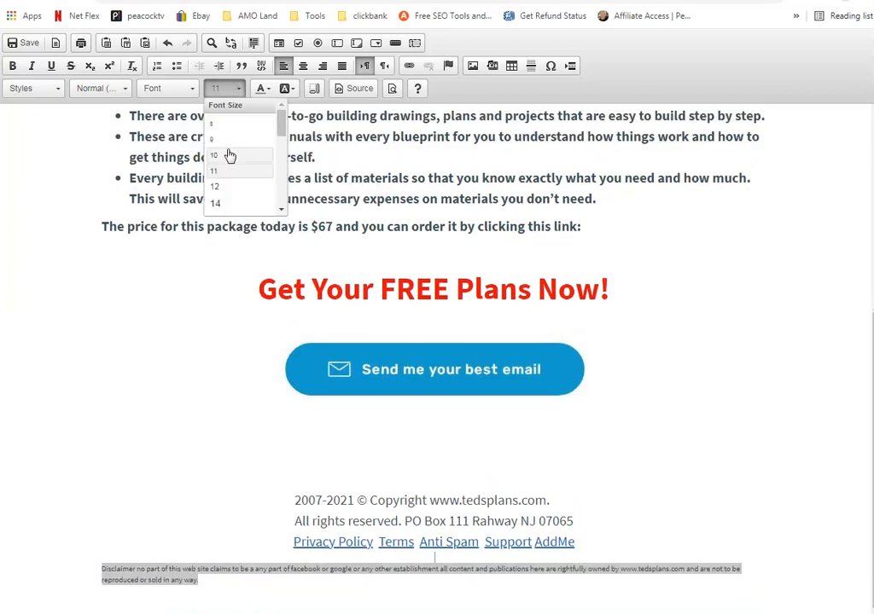
{"action": "left_click_drag", "start_coordinate": [238, 203], "coordinate": [236, 189]}
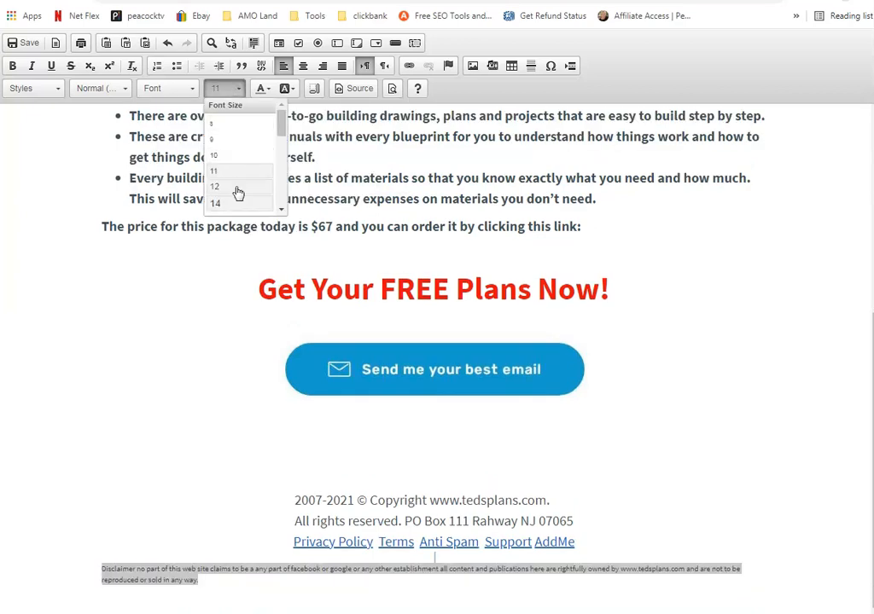
{"action": "left_click", "coordinate": [236, 189]}
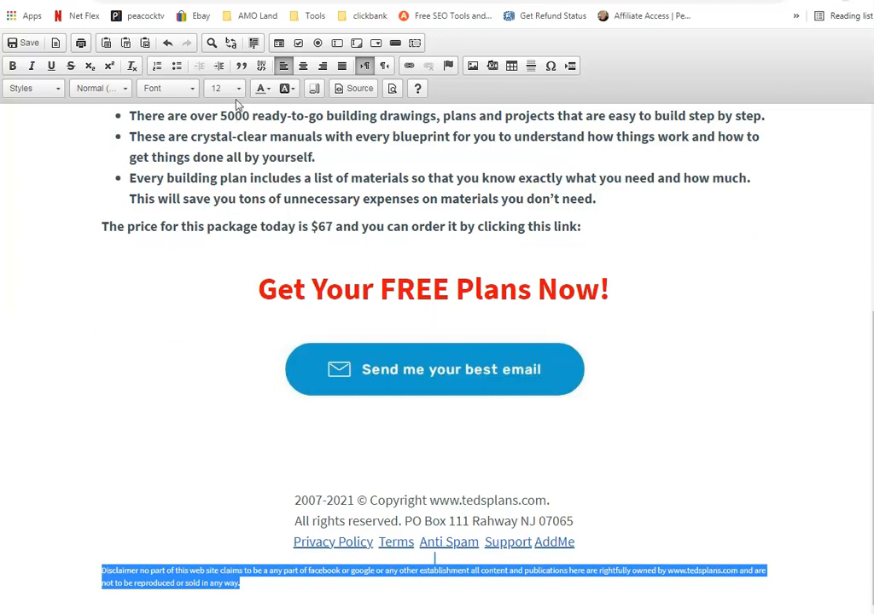
{"action": "left_click", "coordinate": [303, 66]}
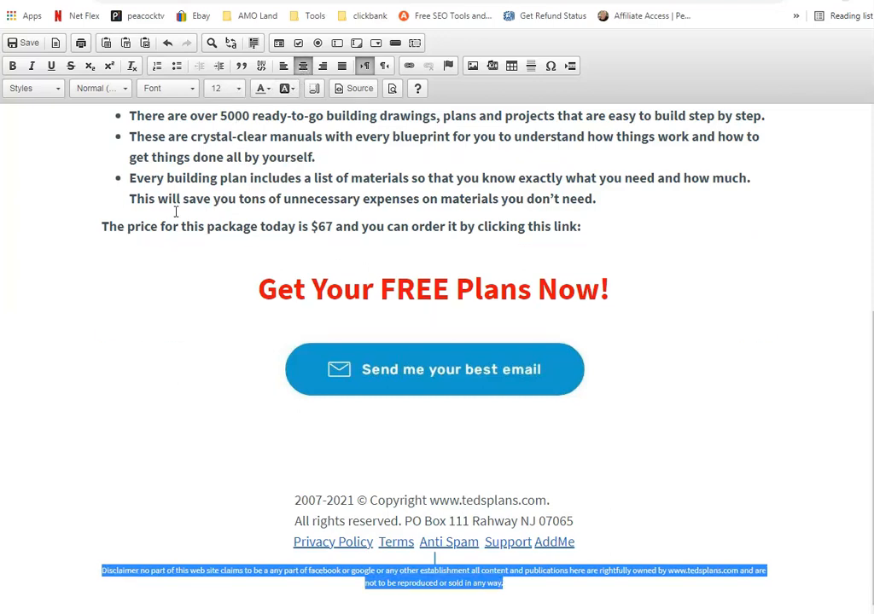
{"action": "left_click", "coordinate": [26, 45]}
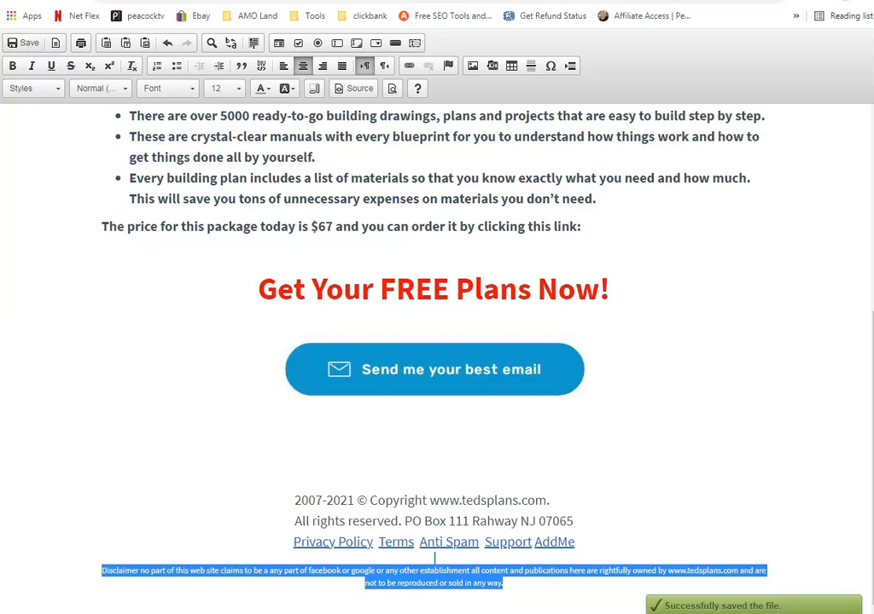
Review the layout, footer and disclaimer on the published tedsplans.com/fredsdiy page.
{"action": "left_click", "coordinate": [198, 1]}
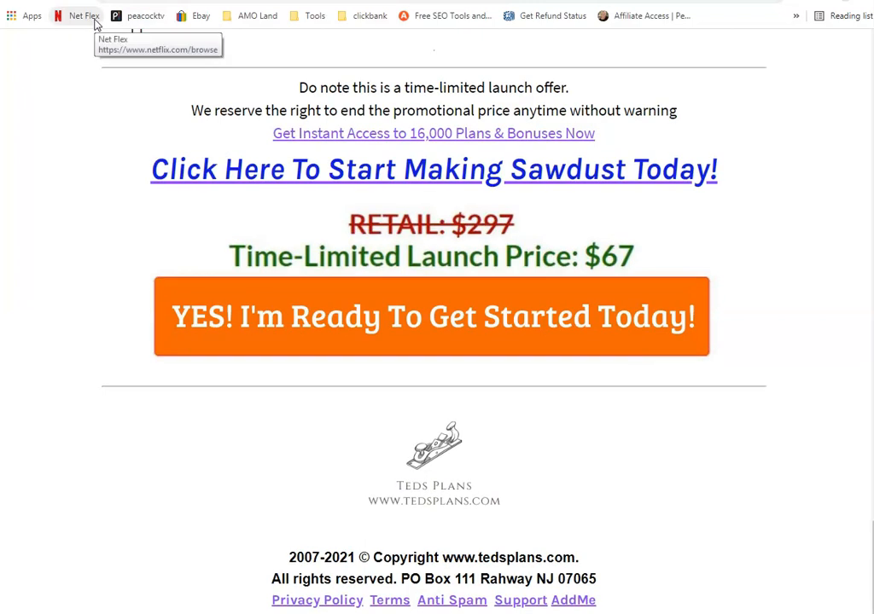
{"action": "scroll", "coordinate": [310, 238], "scroll_direction": "up", "scroll_amount": 2}
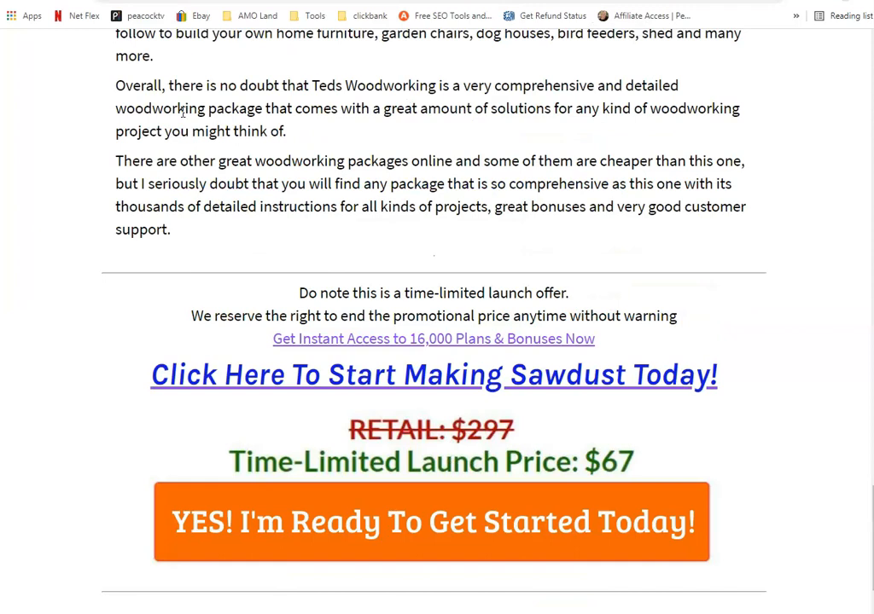
{"action": "scroll", "coordinate": [185, 116], "scroll_direction": "up", "scroll_amount": 5}
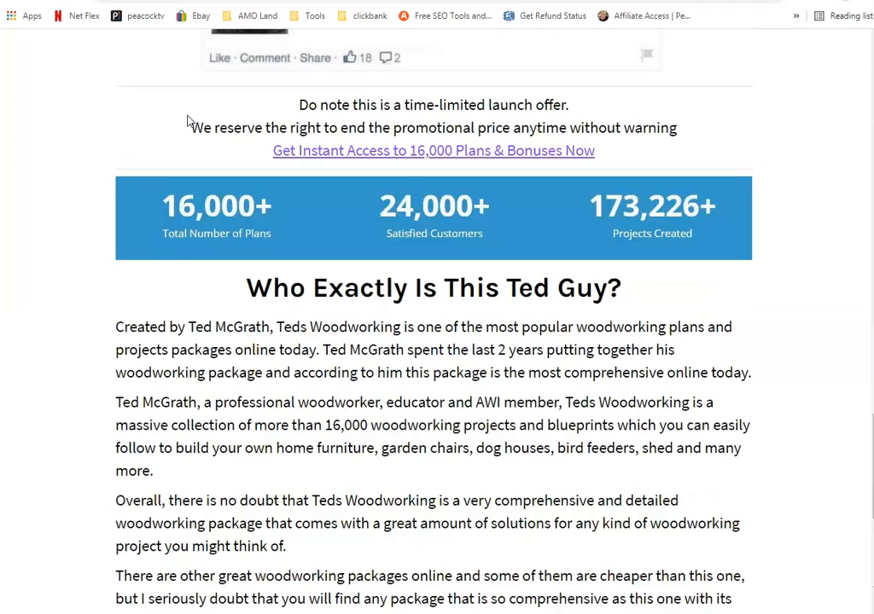
{"action": "key", "text": "ctrl+t"}
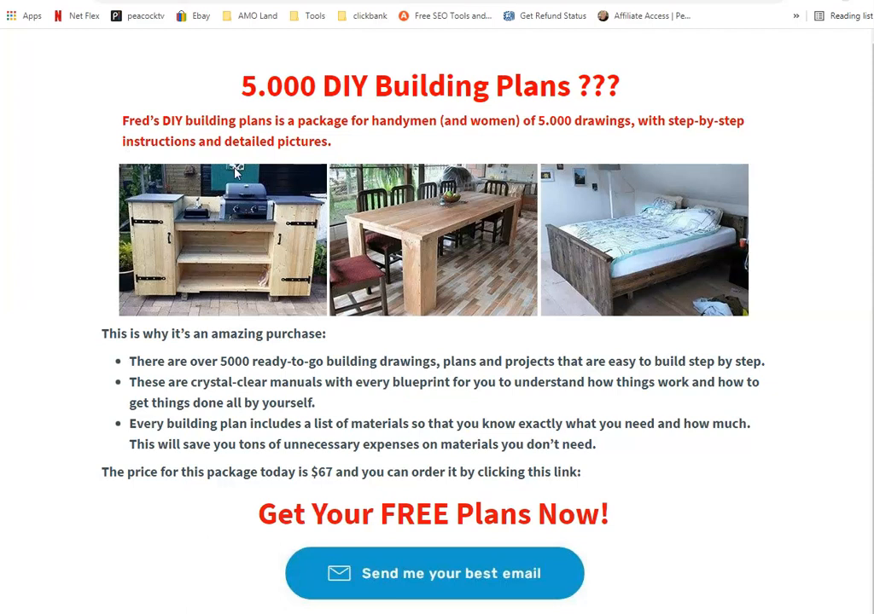
{"action": "scroll", "coordinate": [536, 289], "scroll_direction": "down", "scroll_amount": 1}
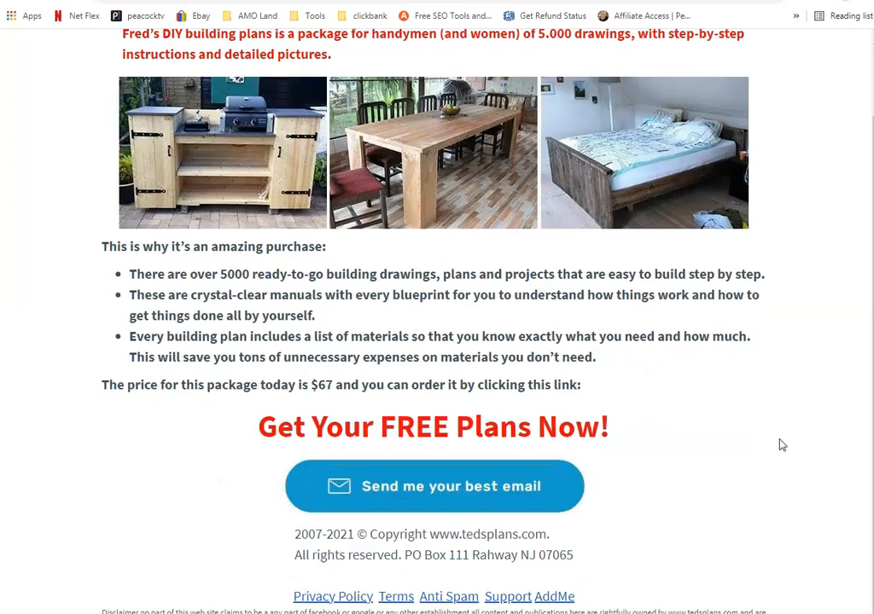
{"action": "scroll", "coordinate": [770, 461], "scroll_direction": "up", "scroll_amount": 1}
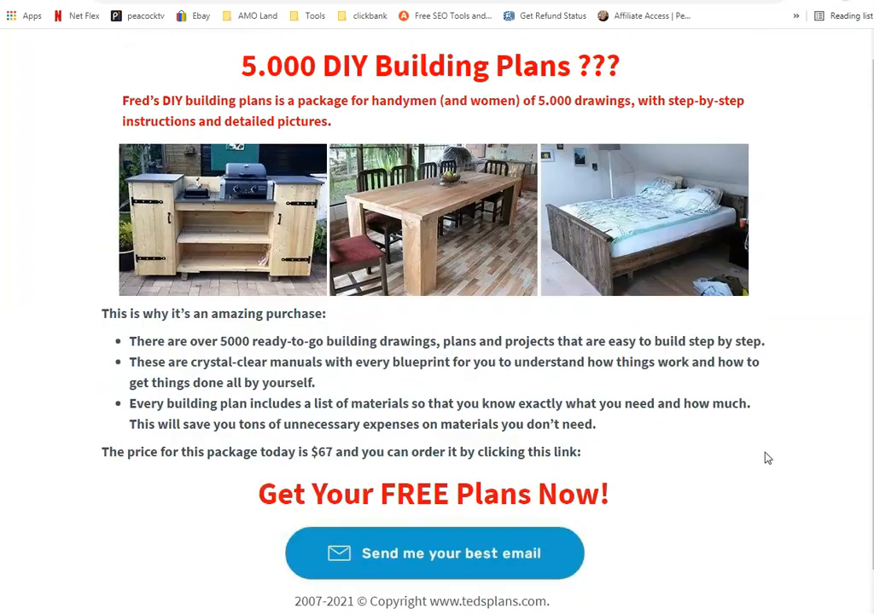
{"action": "scroll", "coordinate": [767, 458], "scroll_direction": "down", "scroll_amount": 1}
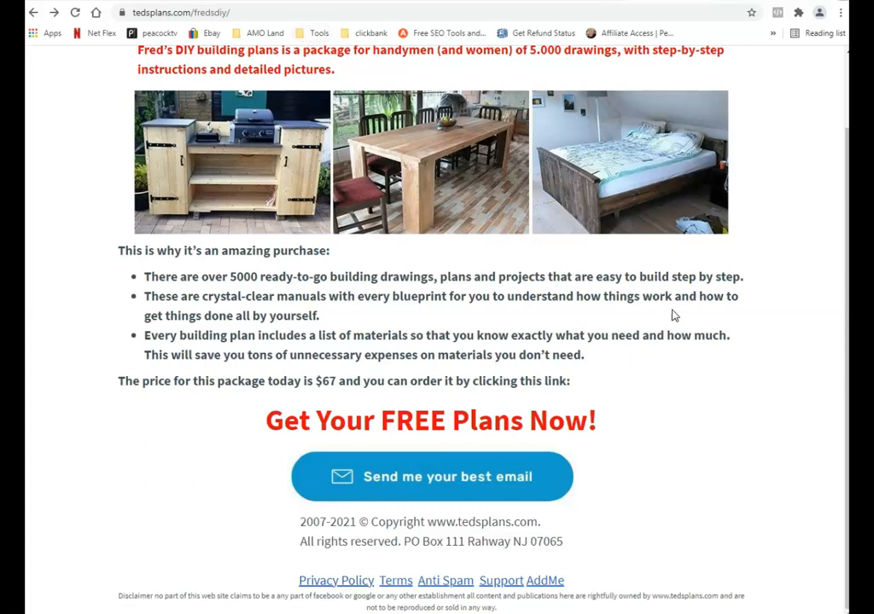
Insert a page break between the email button and the copyright footer in the HTML editor and save the page.
{"action": "left_click", "coordinate": [571, 2]}
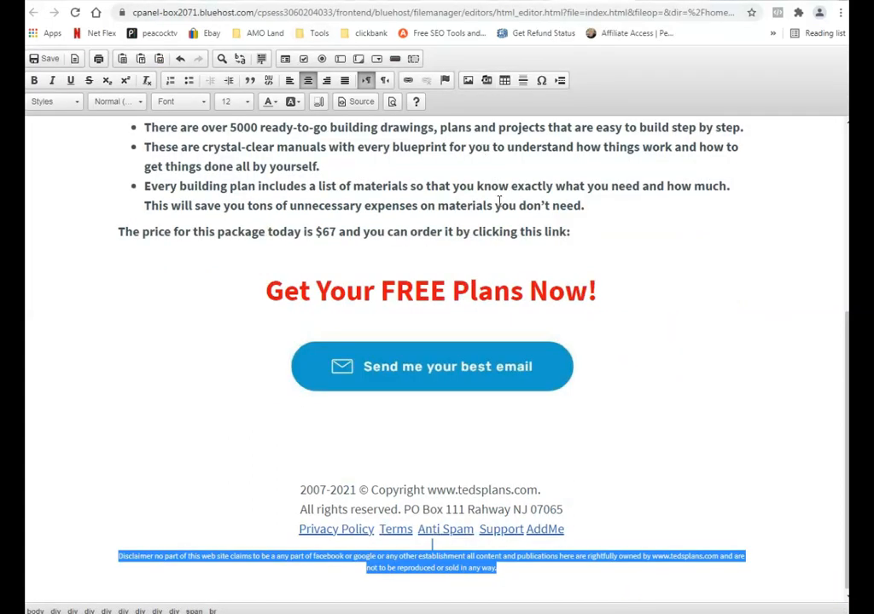
{"action": "left_click", "coordinate": [458, 416]}
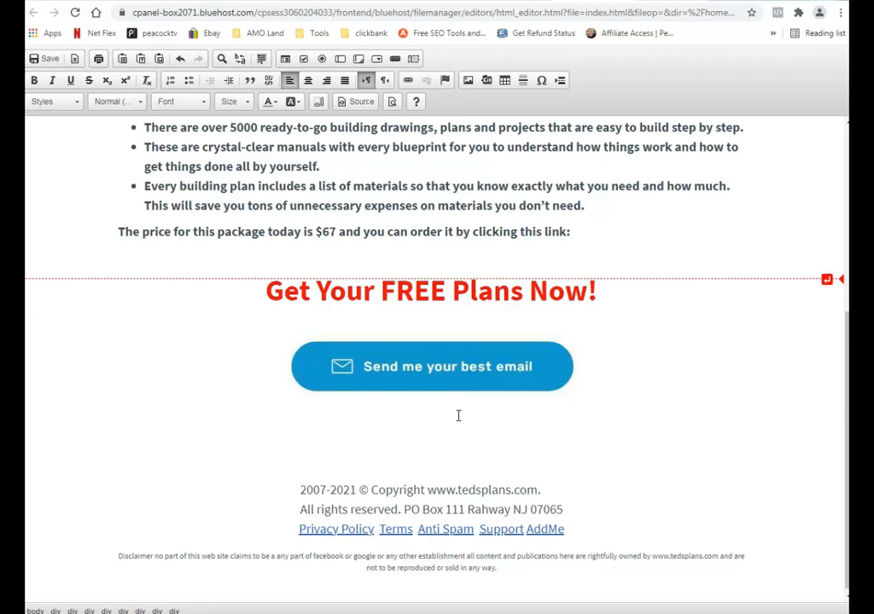
{"action": "left_click", "coordinate": [560, 81]}
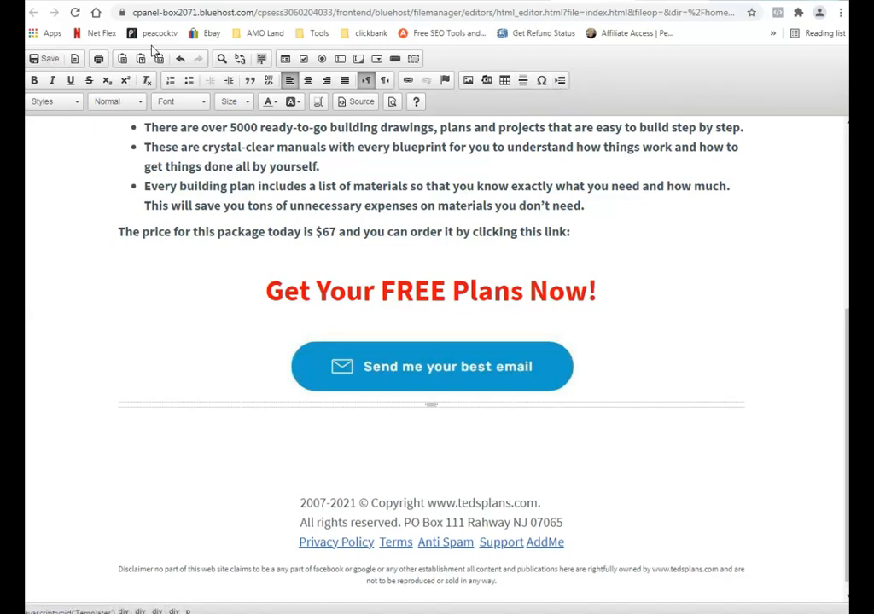
{"action": "key", "text": "ctrl+s"}
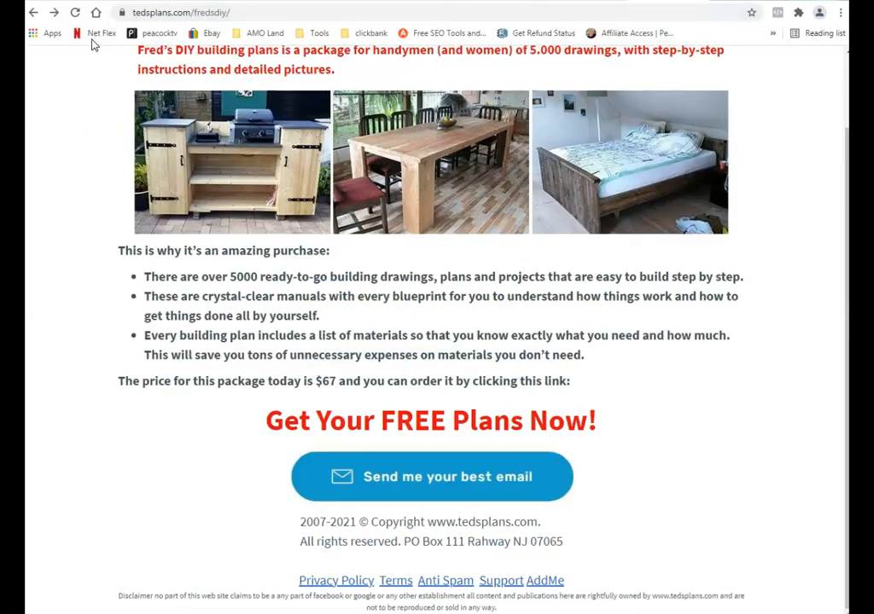
Reload the published fredsdiy page to check the spacing below the email button, then return to the HTML editor.
{"action": "left_click", "coordinate": [75, 12]}
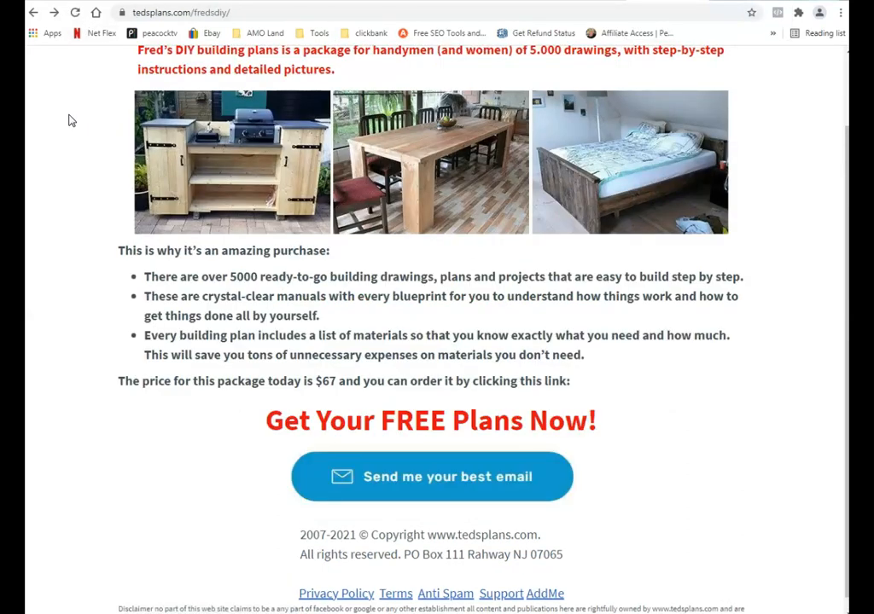
{"action": "left_click", "coordinate": [566, 0]}
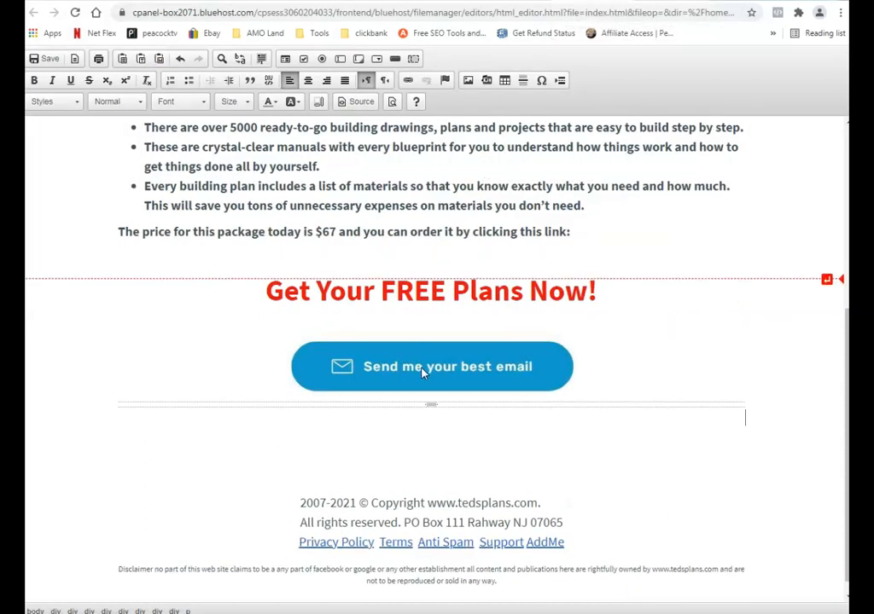
{"action": "left_click", "coordinate": [444, 261]}
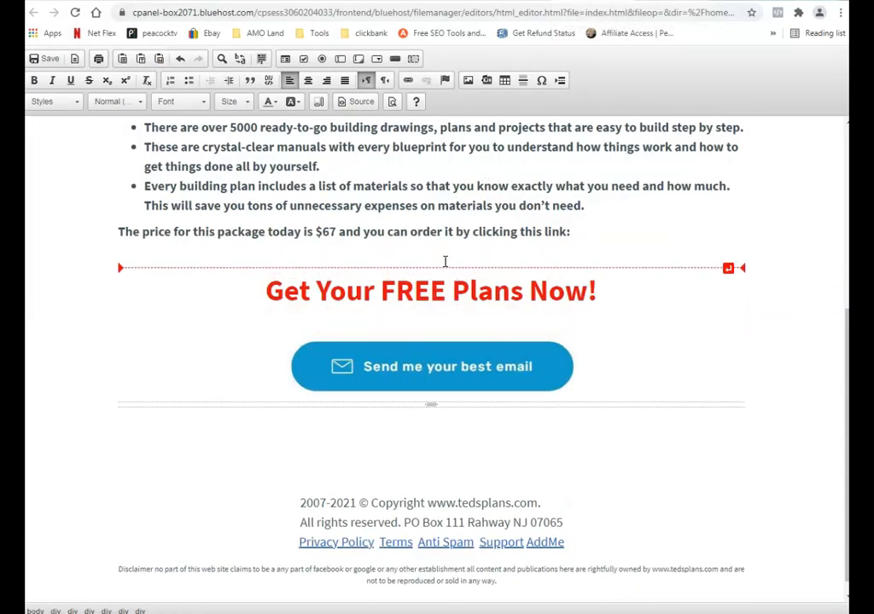
Insert page breaks between the $67 price line and the "Get Your FREE Plans Now!" heading.
{"action": "left_click", "coordinate": [569, 82]}
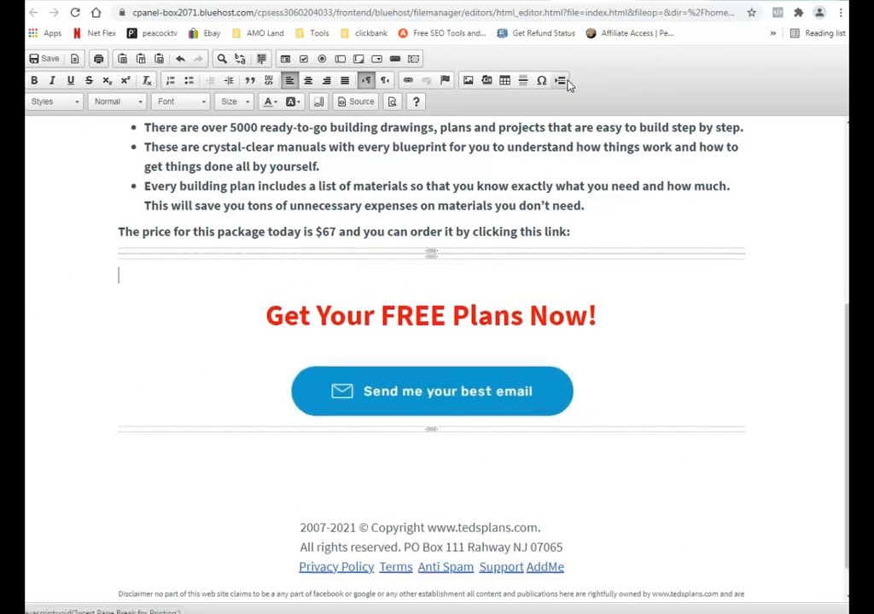
{"action": "left_click", "coordinate": [568, 82]}
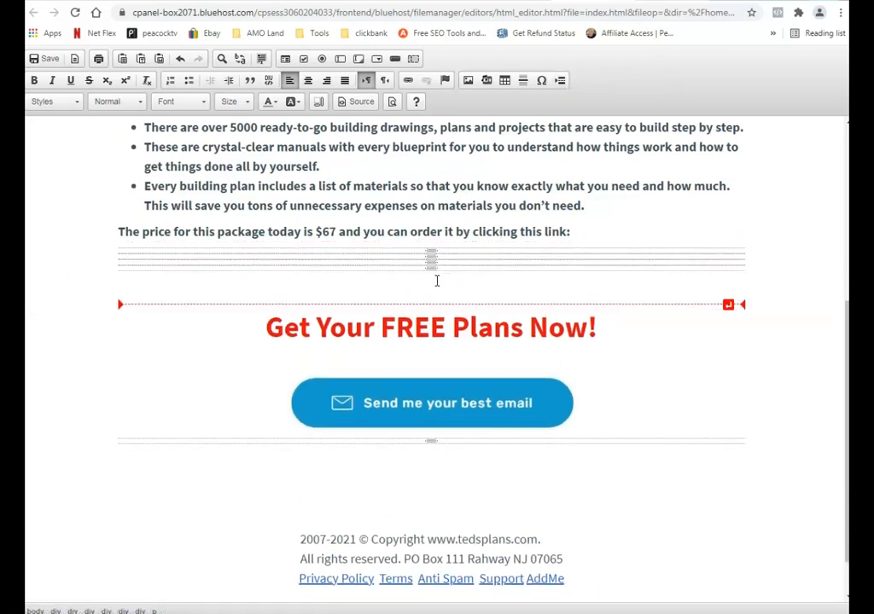
{"action": "left_click", "coordinate": [436, 261]}
{"action": "left_click_drag", "start_coordinate": [431, 272], "coordinate": [430, 445]}
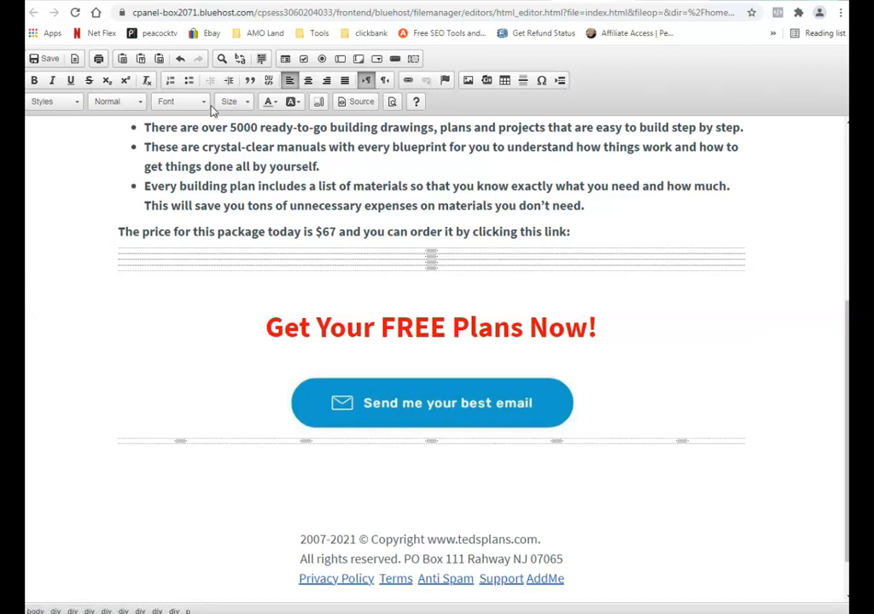
{"action": "left_click", "coordinate": [180, 59]}
{"action": "left_click", "coordinate": [180, 58]}
{"action": "left_click", "coordinate": [180, 59]}
{"action": "left_click", "coordinate": [561, 81]}
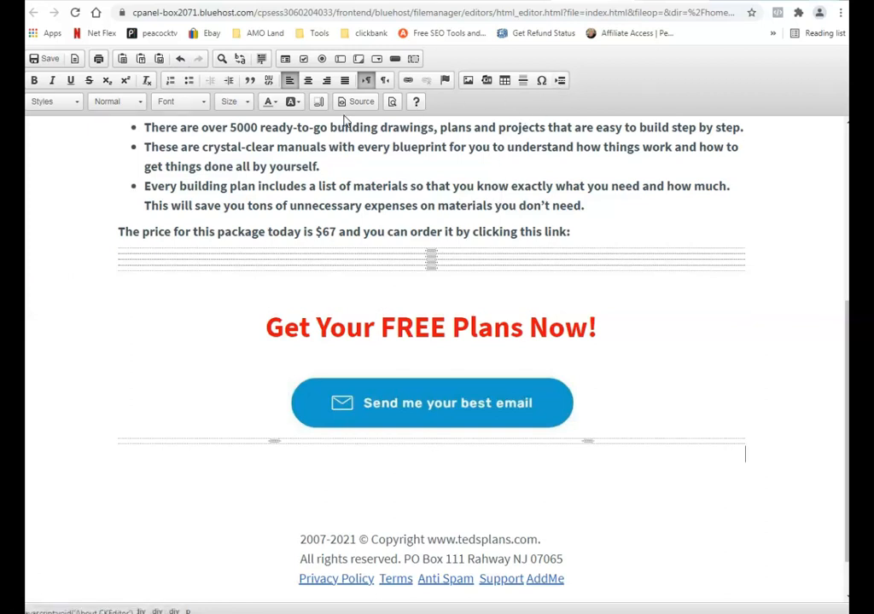
{"action": "left_click", "coordinate": [180, 59]}
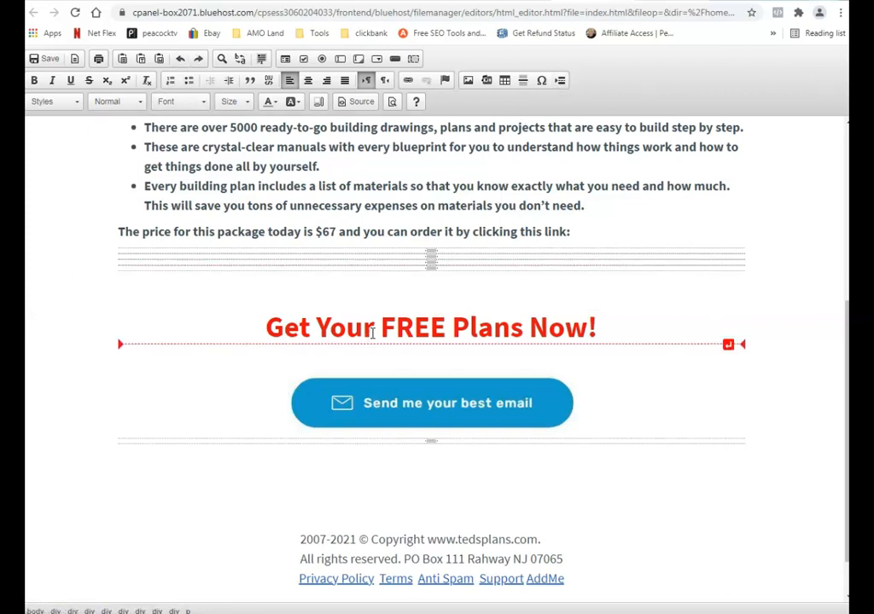
Insert another page break directly below the email button and save the page.
{"action": "key", "text": "BackSpace"}
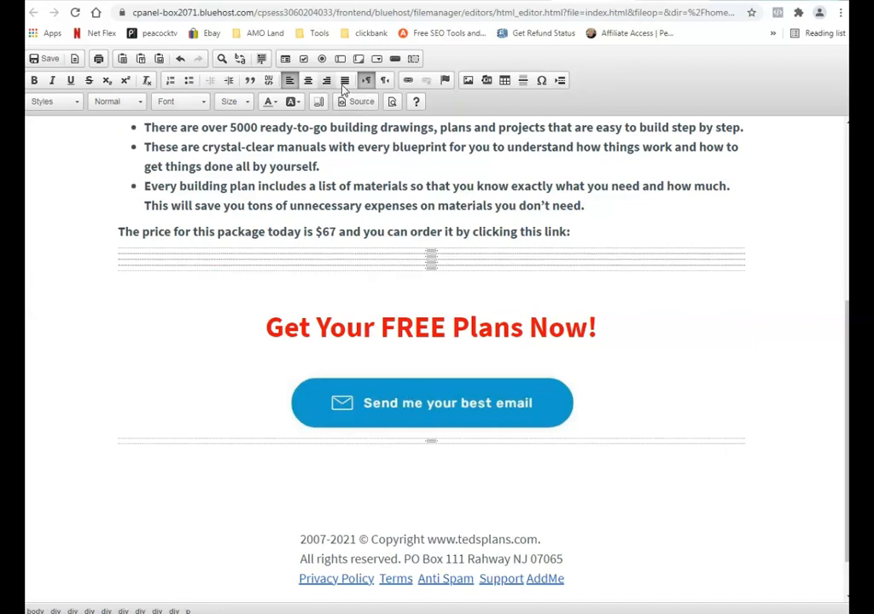
{"action": "left_click", "coordinate": [560, 81]}
{"action": "left_click", "coordinate": [40, 57]}
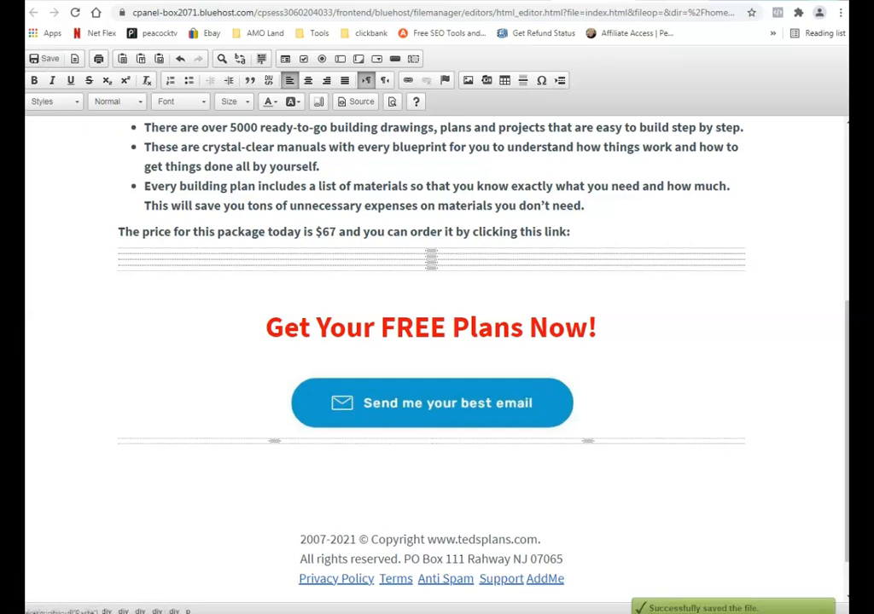
Reload the published fredsdiy page and review the spacing around the heading, email button and footer.
{"action": "left_click", "coordinate": [201, 1]}
{"action": "left_click", "coordinate": [75, 12]}
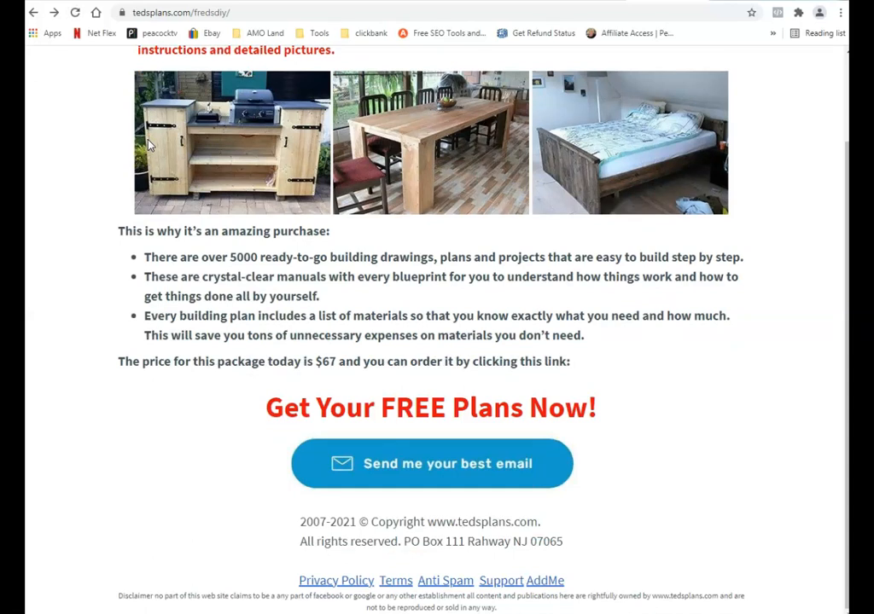
{"action": "scroll", "coordinate": [150, 145], "scroll_direction": "up", "scroll_amount": 2}
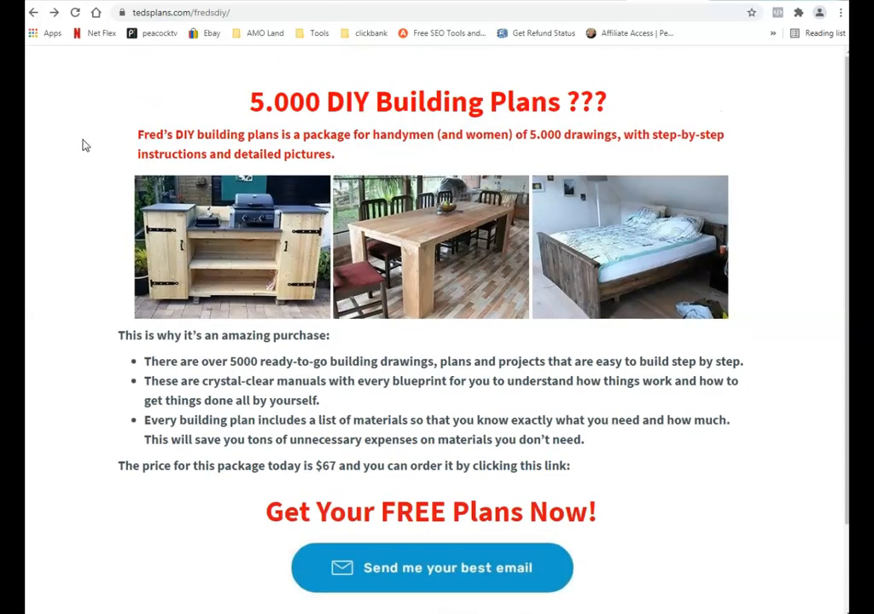
{"action": "scroll", "coordinate": [85, 145], "scroll_direction": "down", "scroll_amount": 2}
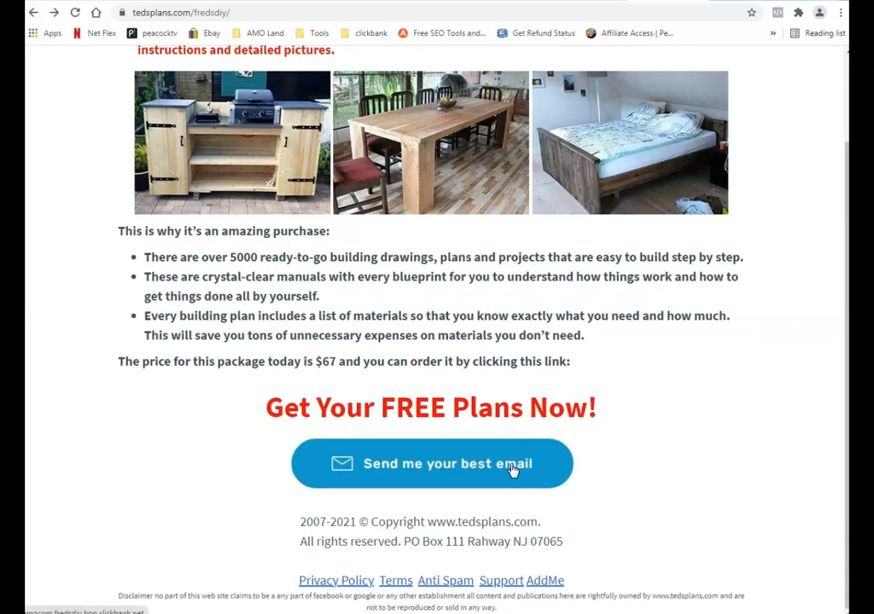
{"action": "scroll", "coordinate": [708, 443], "scroll_direction": "up", "scroll_amount": 2}
{"action": "scroll", "coordinate": [696, 445], "scroll_direction": "down", "scroll_amount": 2}
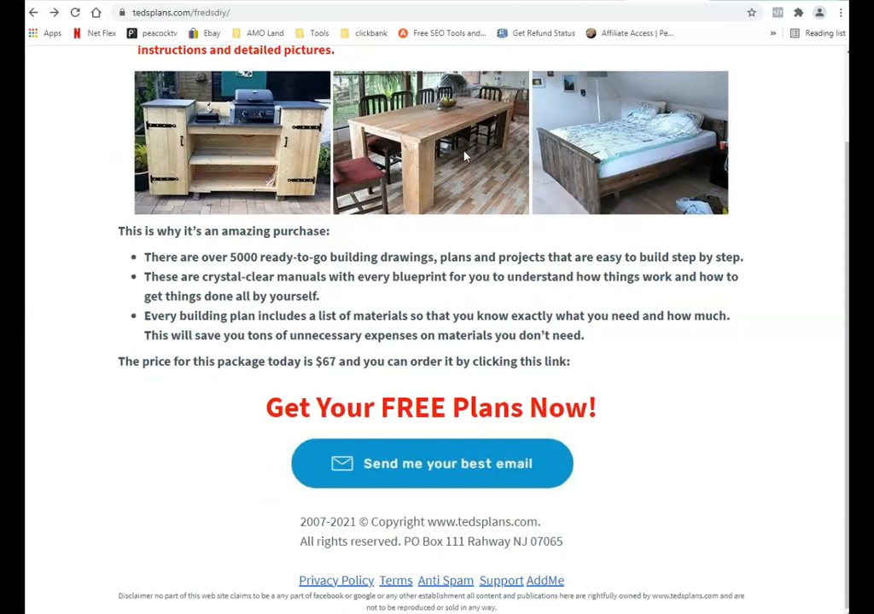
Back in the HTML editor, insert three page breaks in the blank space above the copyright footer and save the page.
{"action": "left_click", "coordinate": [462, 1]}
{"action": "left_click", "coordinate": [418, 488]}
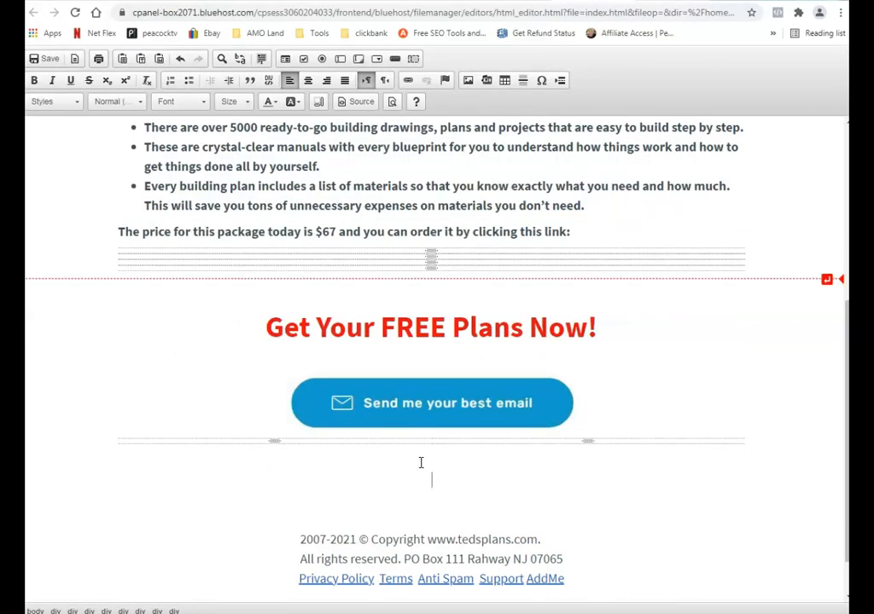
{"action": "left_click", "coordinate": [559, 81]}
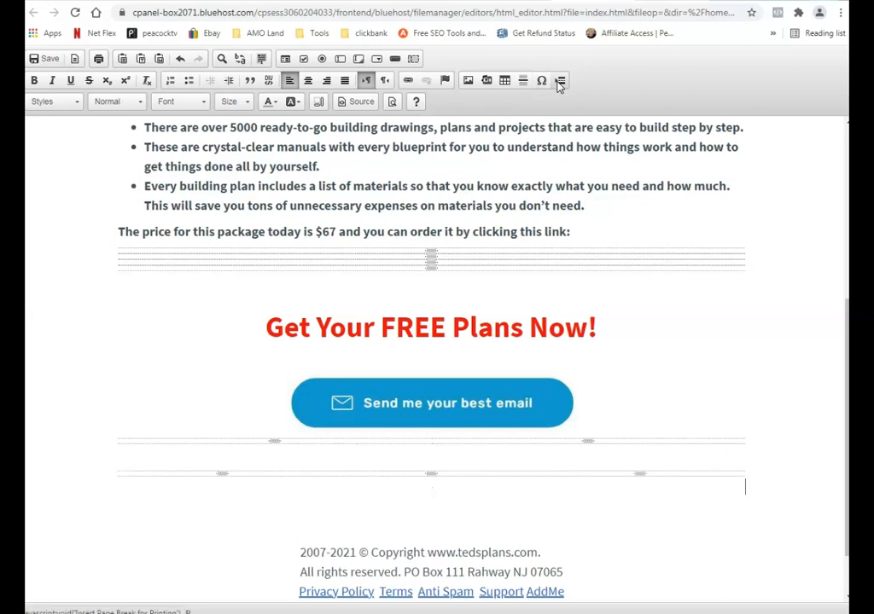
{"action": "left_click", "coordinate": [180, 60]}
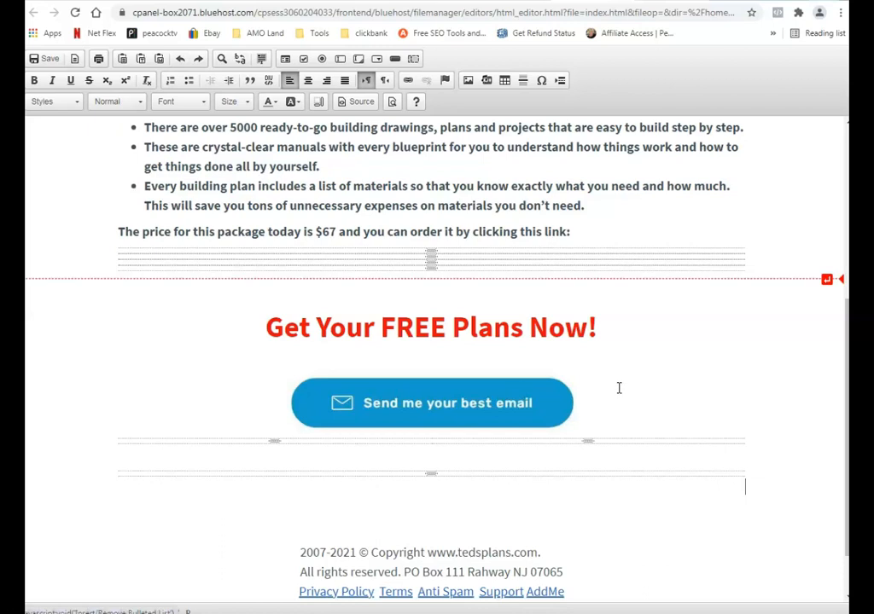
{"action": "left_click", "coordinate": [750, 440]}
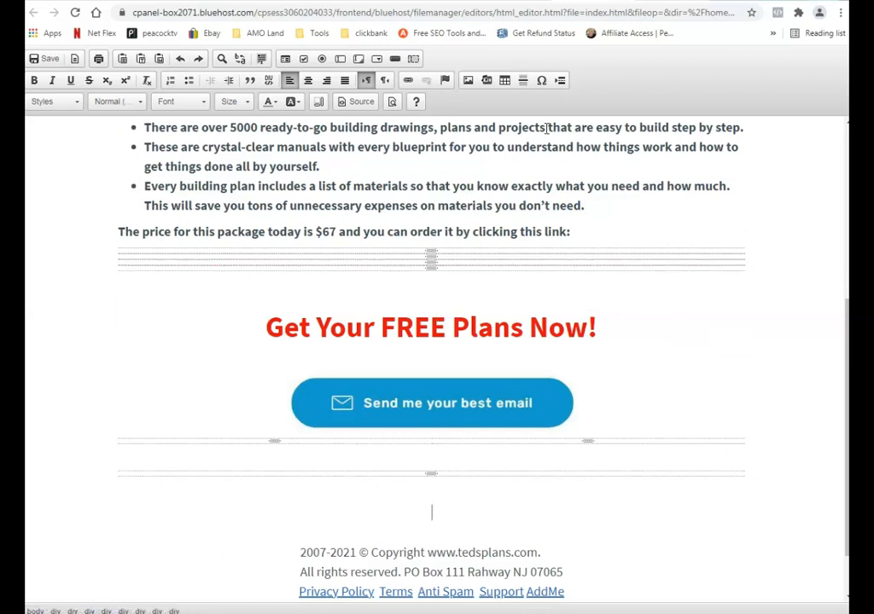
{"action": "left_click", "coordinate": [560, 80]}
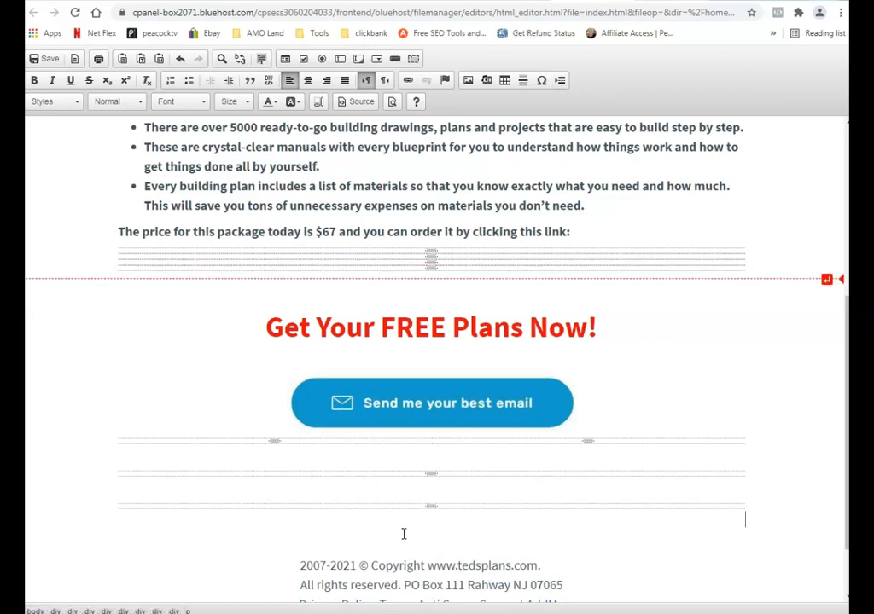
{"action": "left_click", "coordinate": [559, 80]}
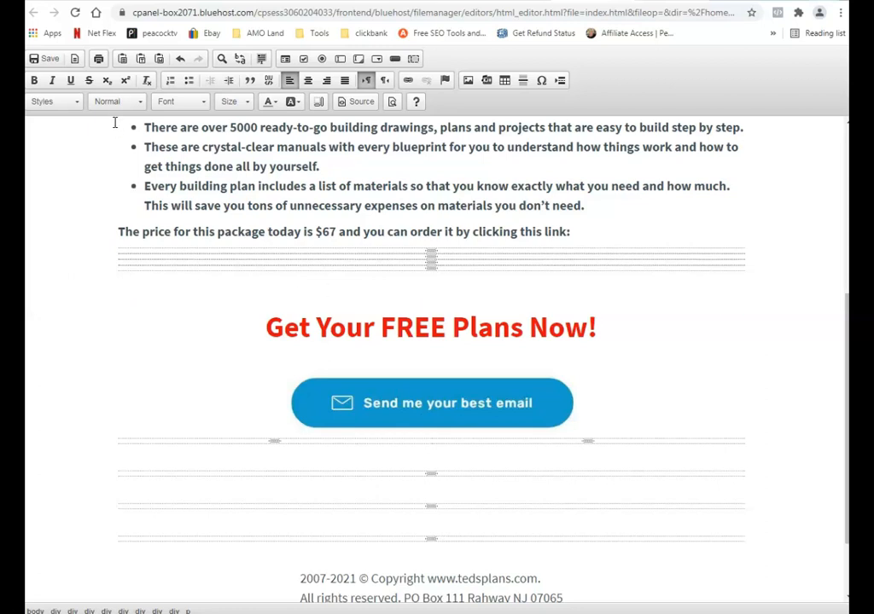
{"action": "left_click", "coordinate": [58, 59]}
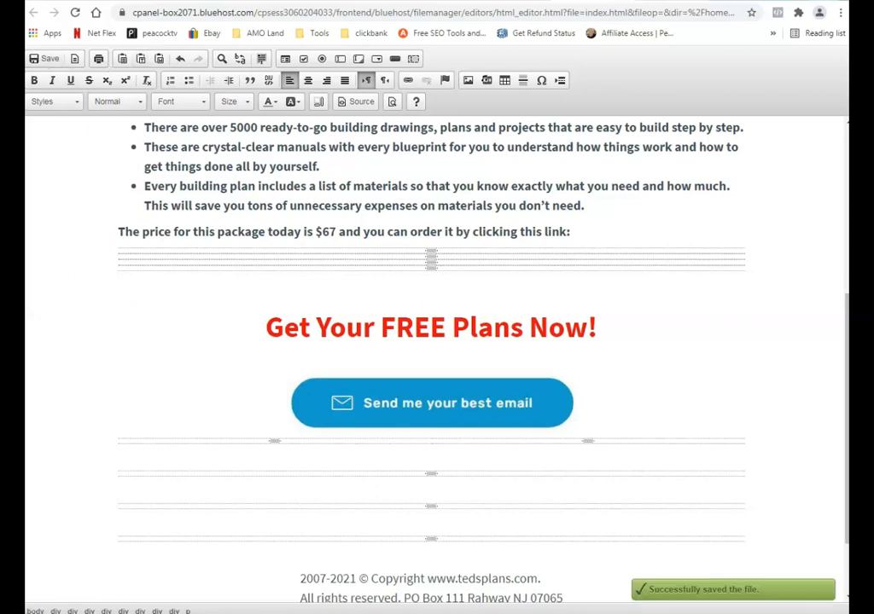
Reload the published fredsdiy page and check the gap between the email button and the footer.
{"action": "left_click", "coordinate": [382, 3]}
{"action": "left_click", "coordinate": [75, 12]}
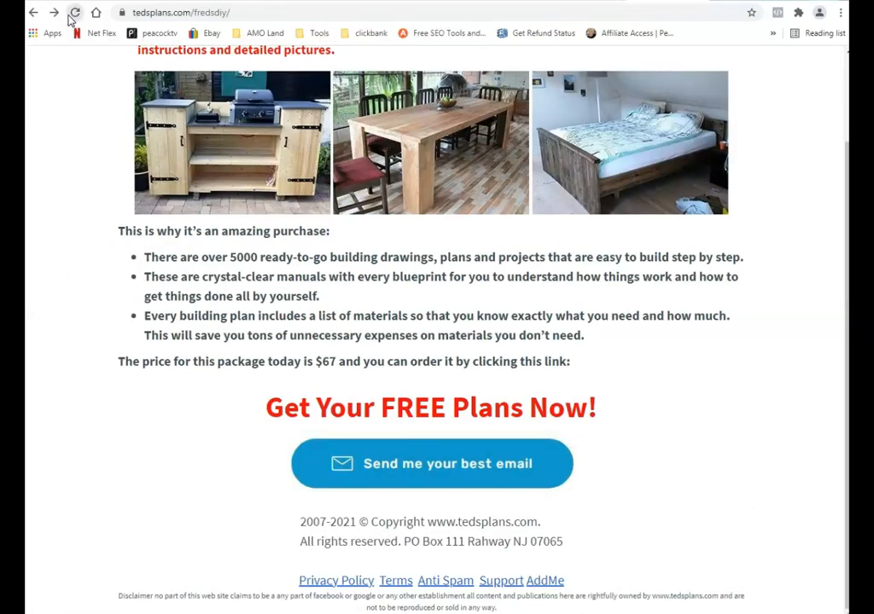
{"action": "scroll", "coordinate": [53, 101], "scroll_direction": "up", "scroll_amount": 2}
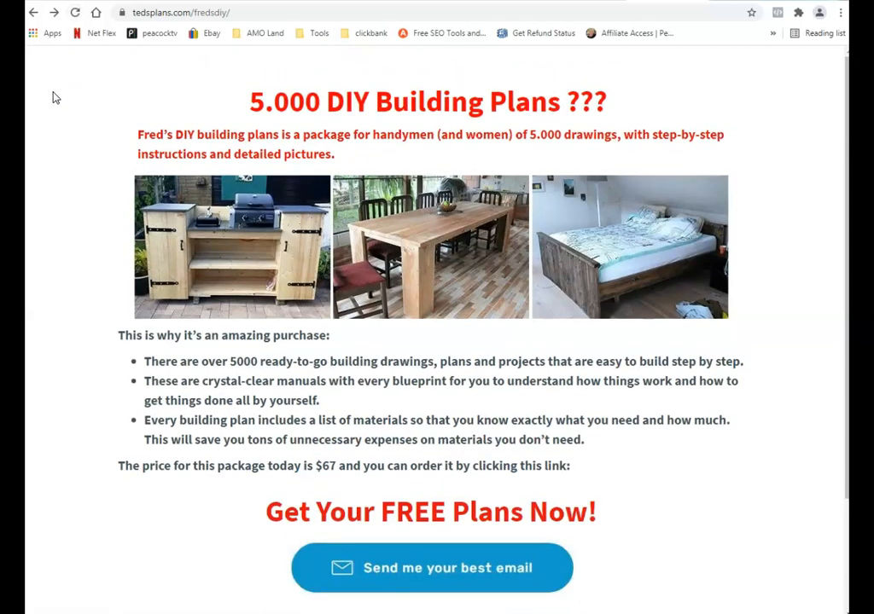
{"action": "scroll", "coordinate": [53, 99], "scroll_direction": "down", "scroll_amount": 2}
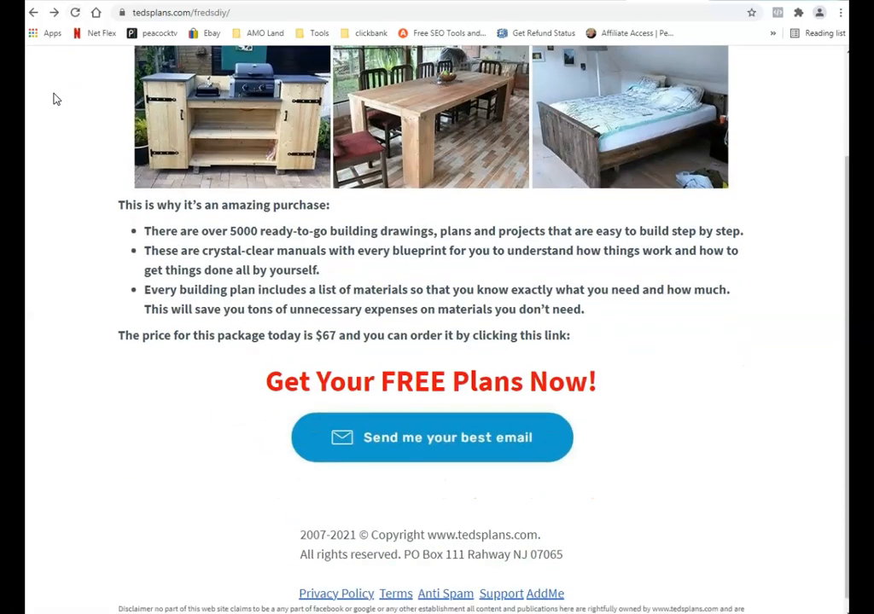
{"action": "scroll", "coordinate": [53, 99], "scroll_direction": "down", "scroll_amount": 1}
Return to the HTML editor, move the policy links up beside the copyright text in the footer, and save the page.
{"action": "left_click", "coordinate": [614, 1]}
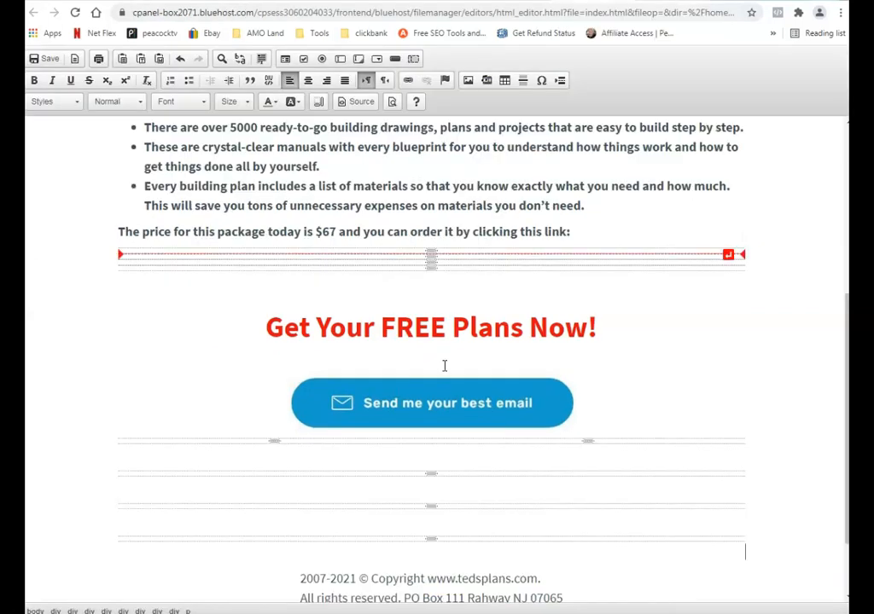
{"action": "scroll", "coordinate": [445, 364], "scroll_direction": "down", "scroll_amount": 3}
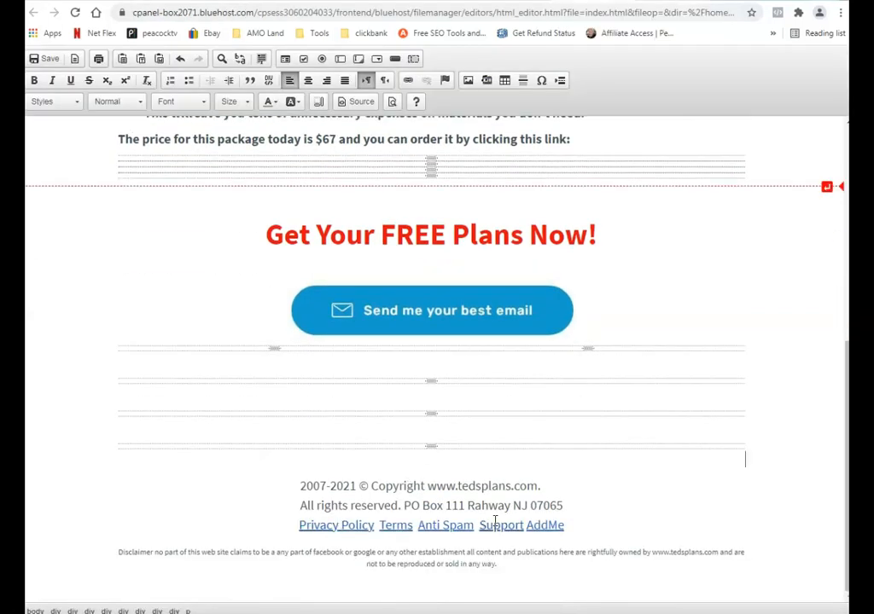
{"action": "left_click", "coordinate": [568, 505]}
{"action": "left_click", "coordinate": [301, 531]}
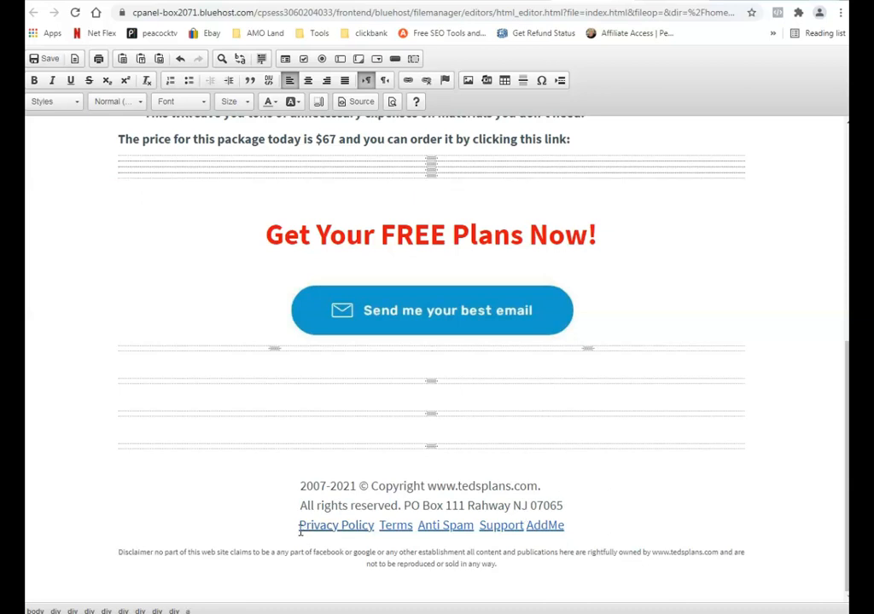
{"action": "key", "text": "BackSpace"}
{"action": "key", "text": "BackSpace"}
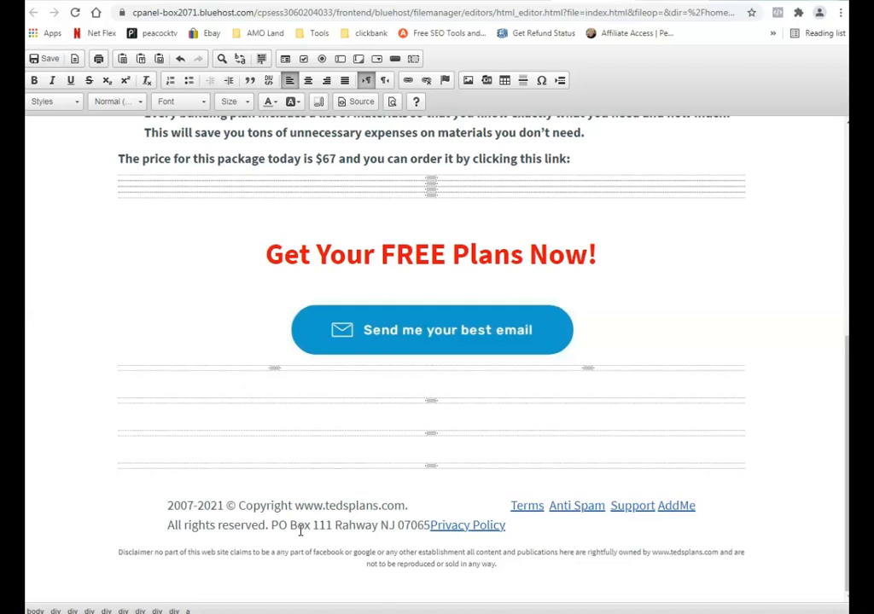
{"action": "key", "text": "ctrl+z"}
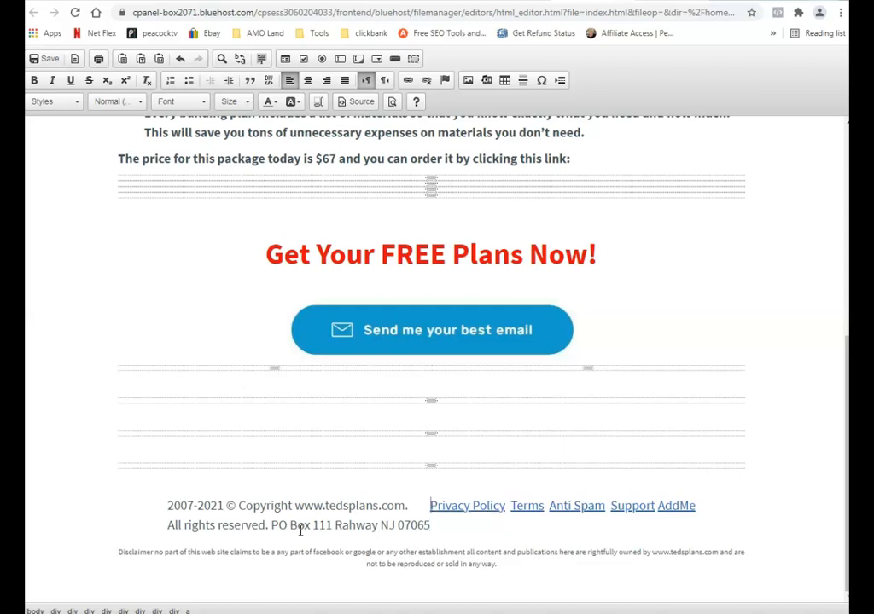
{"action": "left_click", "coordinate": [43, 63]}
Reload the published fredsdiy page to check the footer with the policy links beside the copyright text.
{"action": "left_click", "coordinate": [650, 1]}
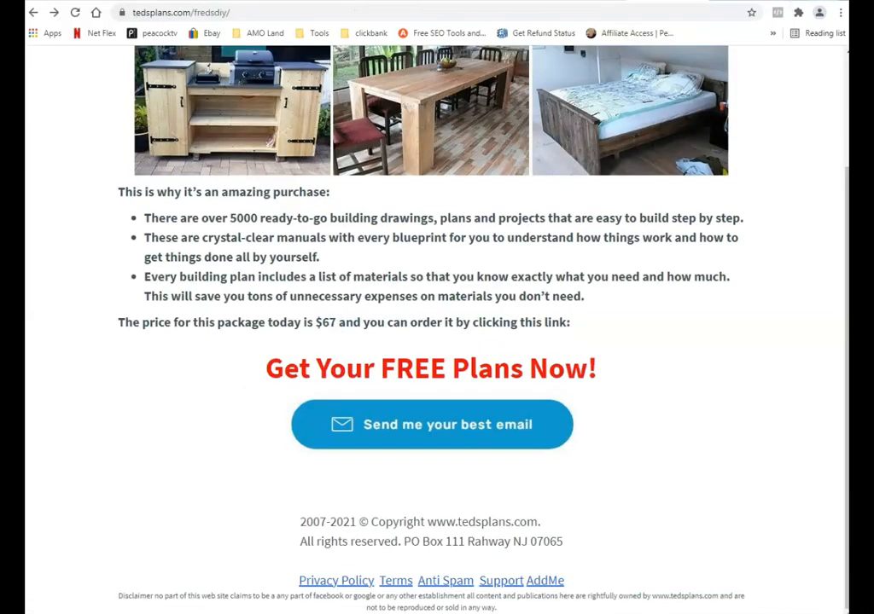
{"action": "left_click", "coordinate": [75, 12]}
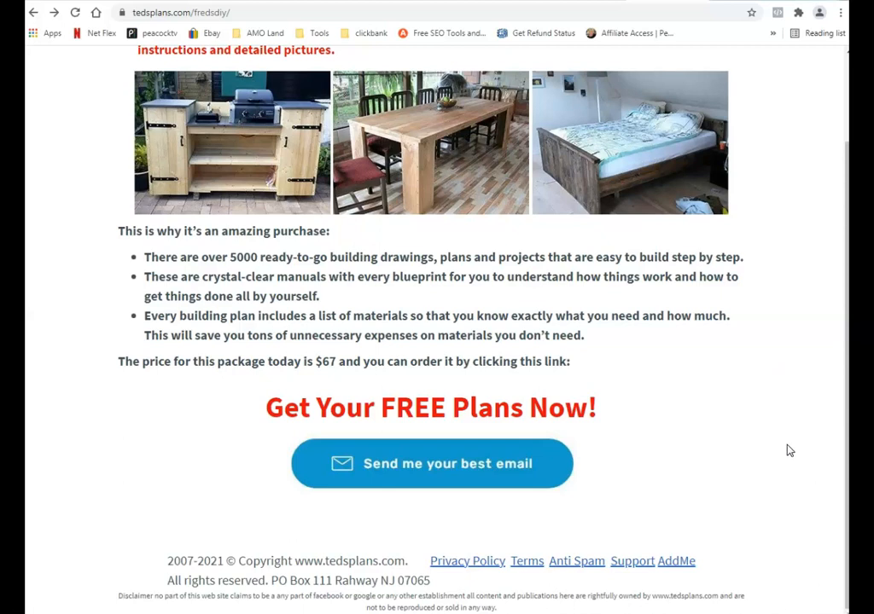
{"action": "scroll", "coordinate": [789, 452], "scroll_direction": "up", "scroll_amount": 1}
{"action": "scroll", "coordinate": [733, 315], "scroll_direction": "down", "scroll_amount": 1}
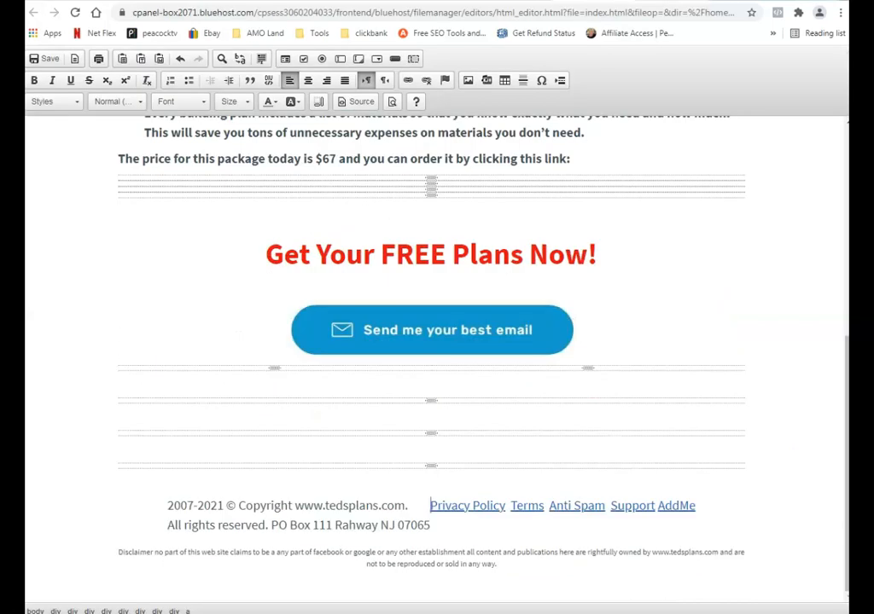
{"action": "left_click", "coordinate": [424, 486]}
{"action": "left_click", "coordinate": [158, 502]}
{"action": "key", "text": "ctrl+Home"}
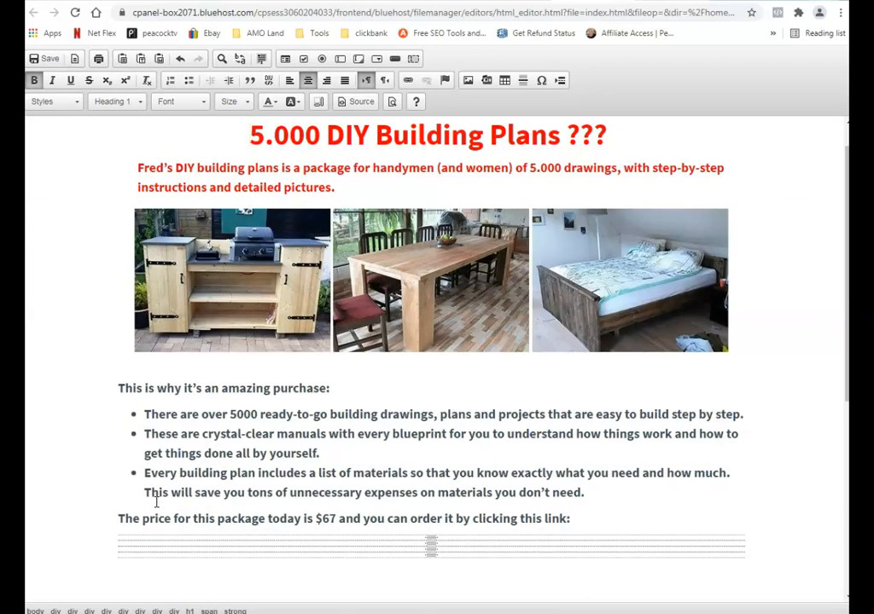
{"action": "key", "text": "ctrl+End"}
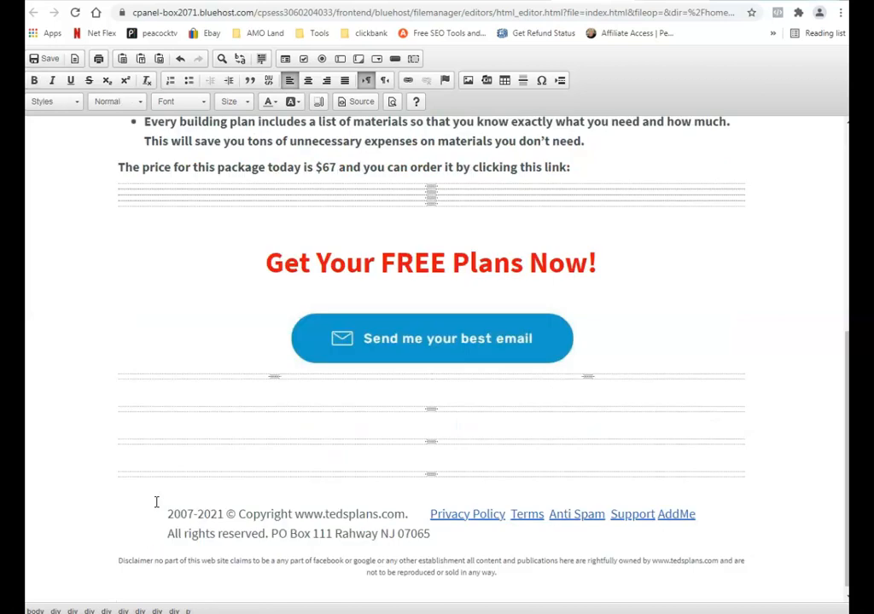
{"action": "key", "text": "BackSpace"}
{"action": "left_click", "coordinate": [157, 502]}
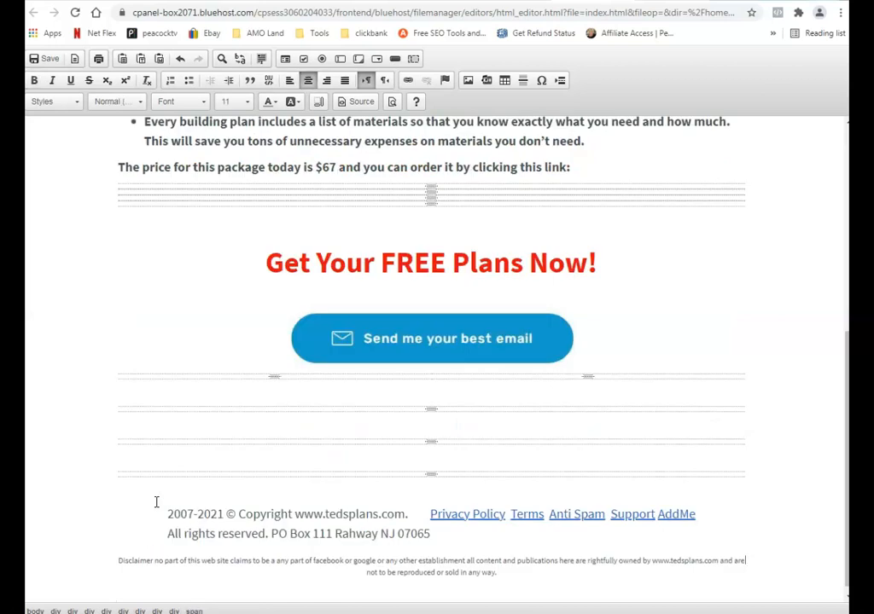
Insert nine blank lines in front of the 2007-2021 copyright text to push the footer further below the email button.
{"action": "left_click", "coordinate": [168, 516]}
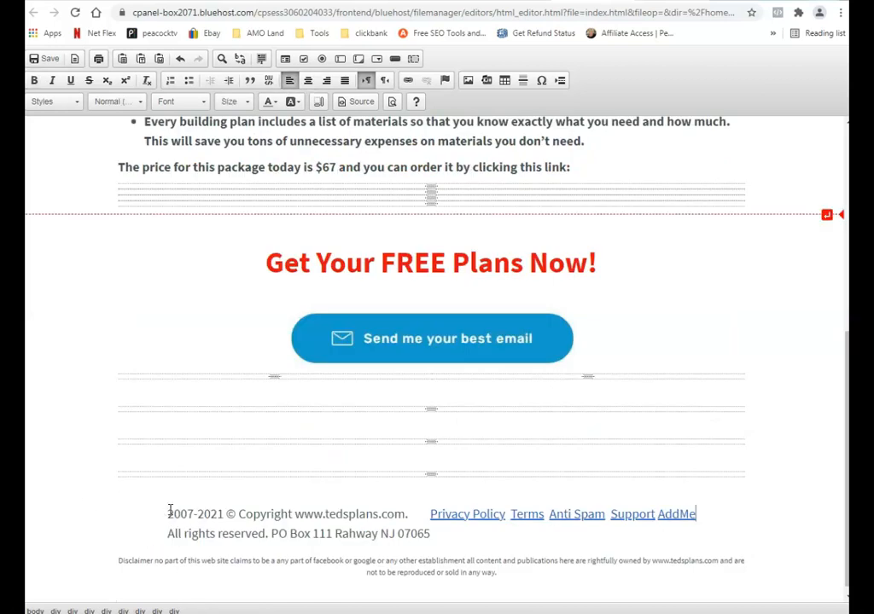
{"action": "key", "text": "Return"}
{"action": "key", "text": "Return"}
{"action": "key", "text": "Return"}
{"action": "key", "text": "Return"}
{"action": "key", "text": "Return"}
{"action": "key", "text": "Return"}
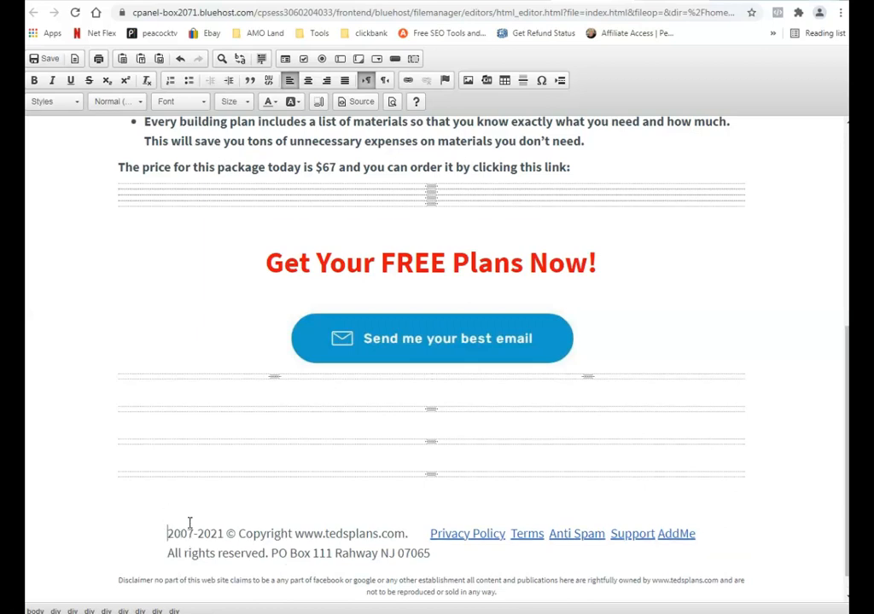
{"action": "key", "text": "Return"}
{"action": "key", "text": "Return"}
{"action": "key", "text": "Return"}
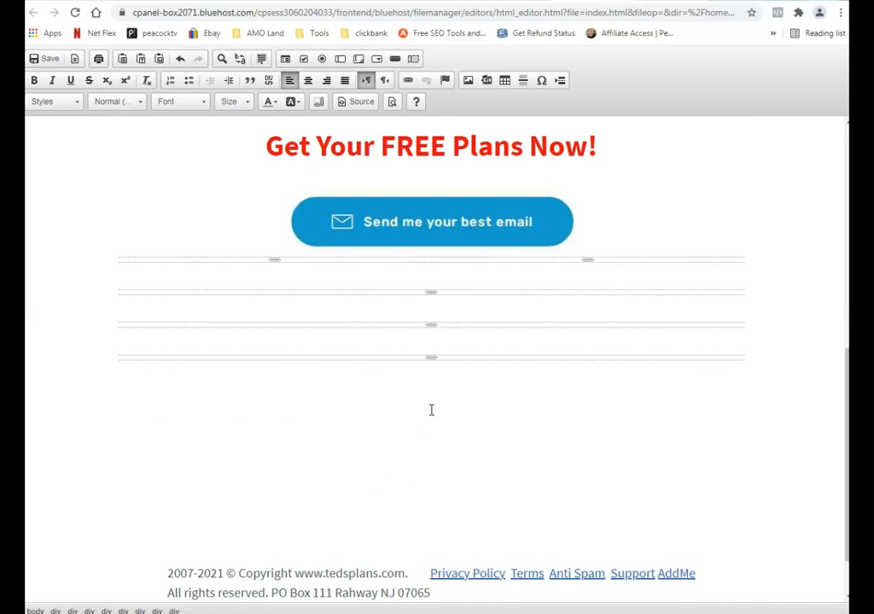
Insert three page breaks in the blank area between the email button and the footer.
{"action": "left_click", "coordinate": [560, 81]}
{"action": "left_click", "coordinate": [432, 456]}
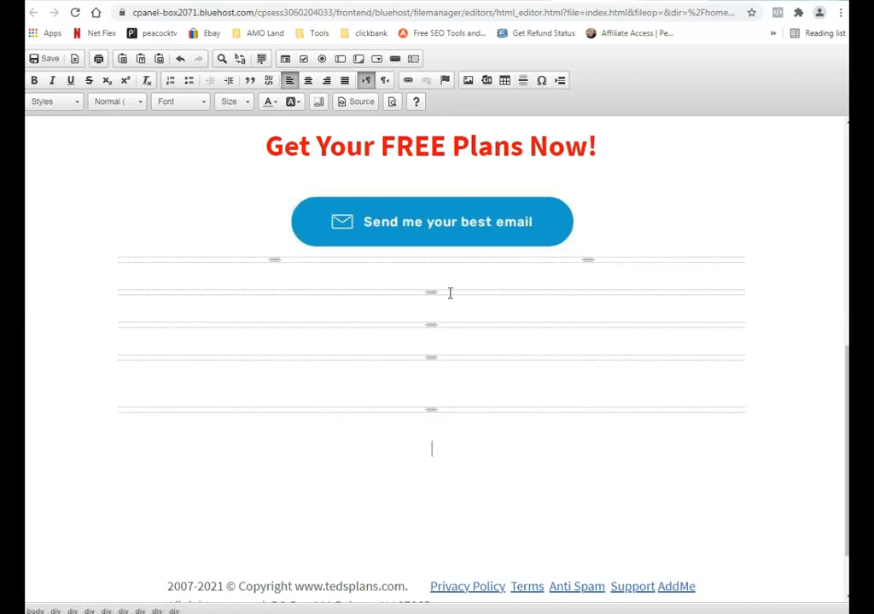
{"action": "left_click", "coordinate": [560, 81]}
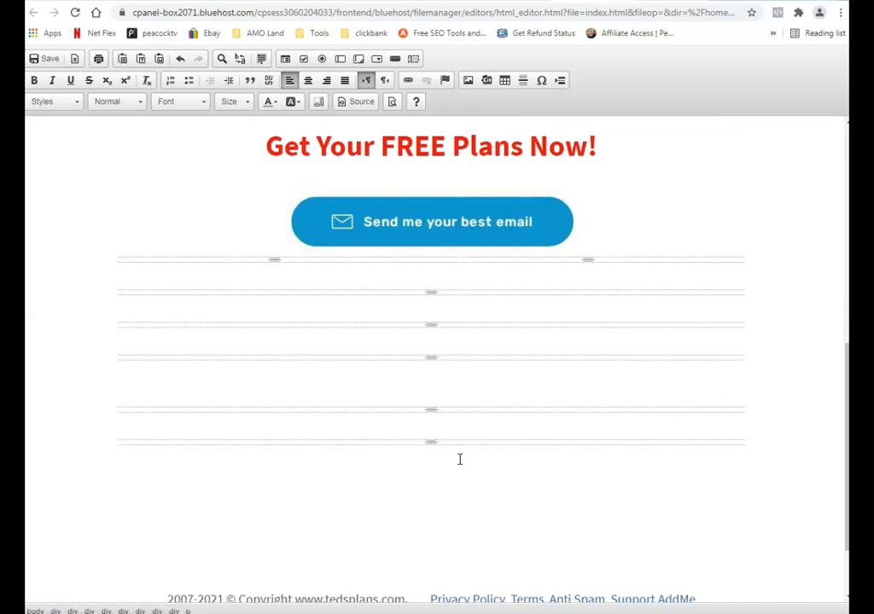
{"action": "left_click", "coordinate": [563, 82]}
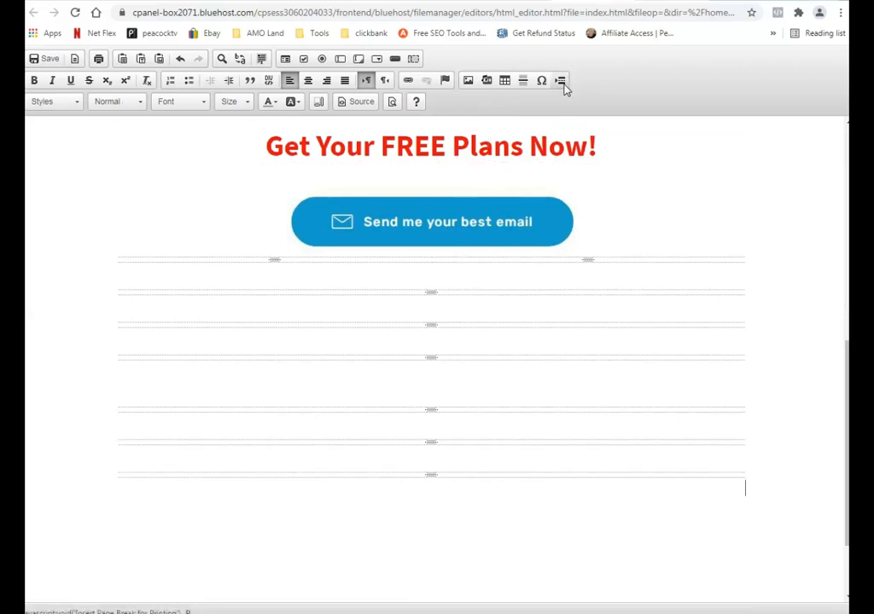
Insert three page breaks above the "Get Your FREE Plans Now!" heading and save the page.
{"action": "scroll", "coordinate": [512, 213], "scroll_direction": "up", "scroll_amount": 3}
{"action": "left_click", "coordinate": [434, 369]}
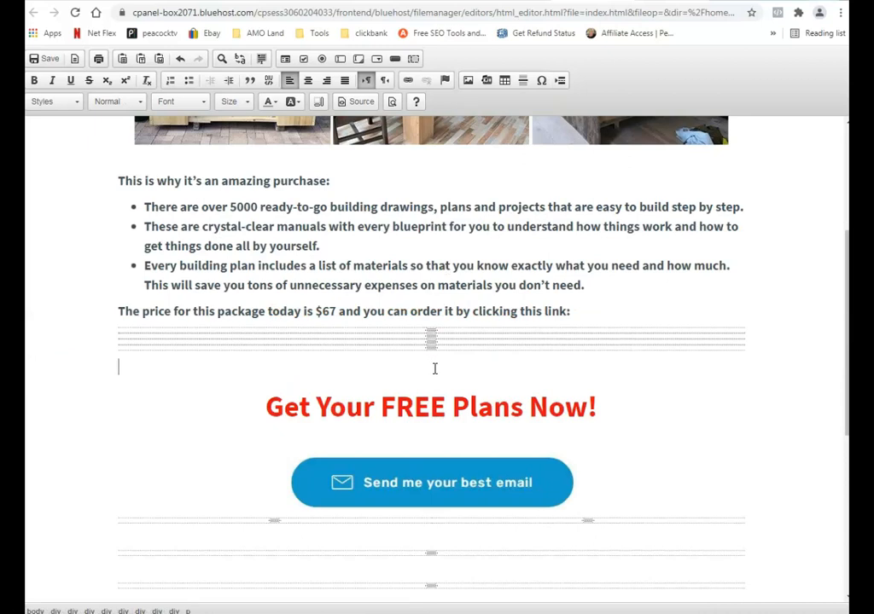
{"action": "left_click", "coordinate": [561, 81]}
{"action": "left_click", "coordinate": [560, 81]}
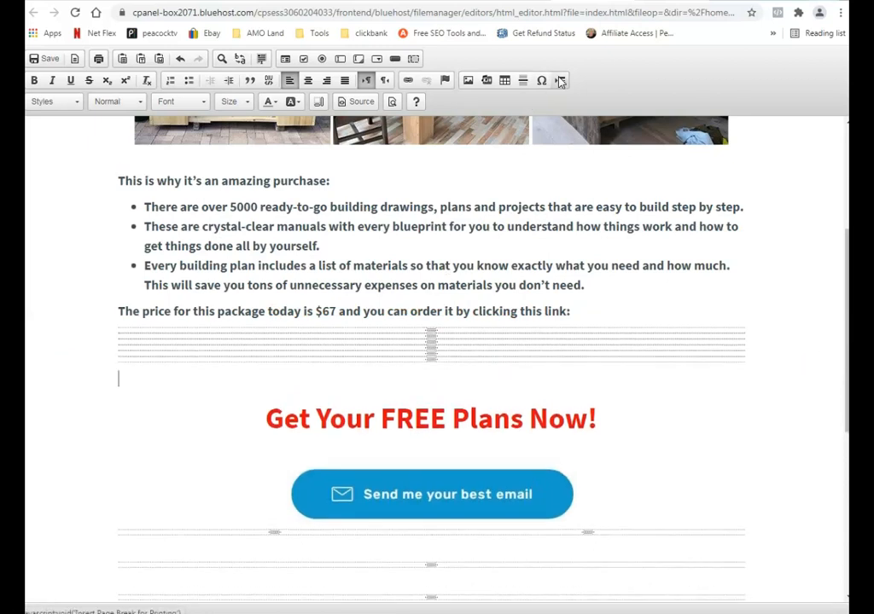
{"action": "left_click", "coordinate": [561, 81]}
{"action": "left_click", "coordinate": [44, 58]}
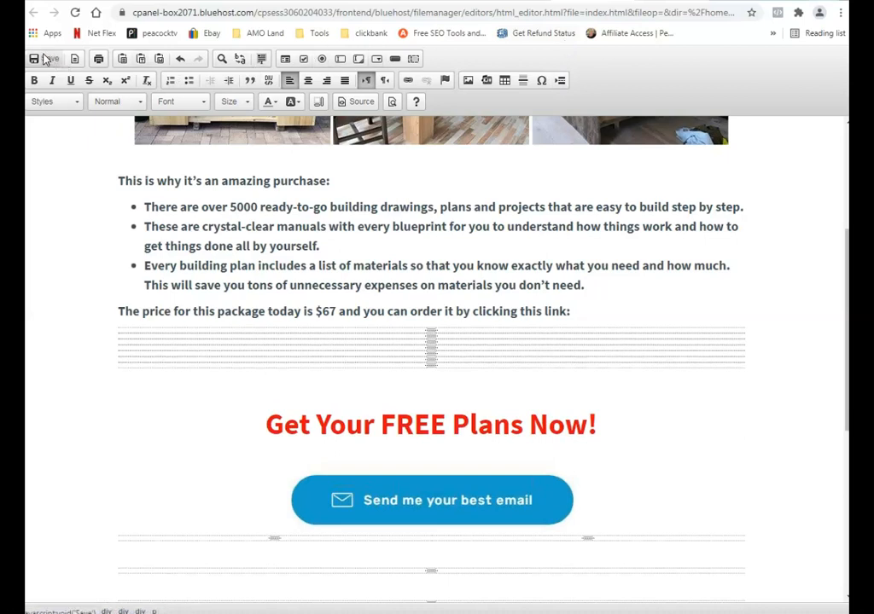
Reload the published fredsdiy page and check the spacing around the heading, email button and footer.
{"action": "left_click", "coordinate": [683, 2]}
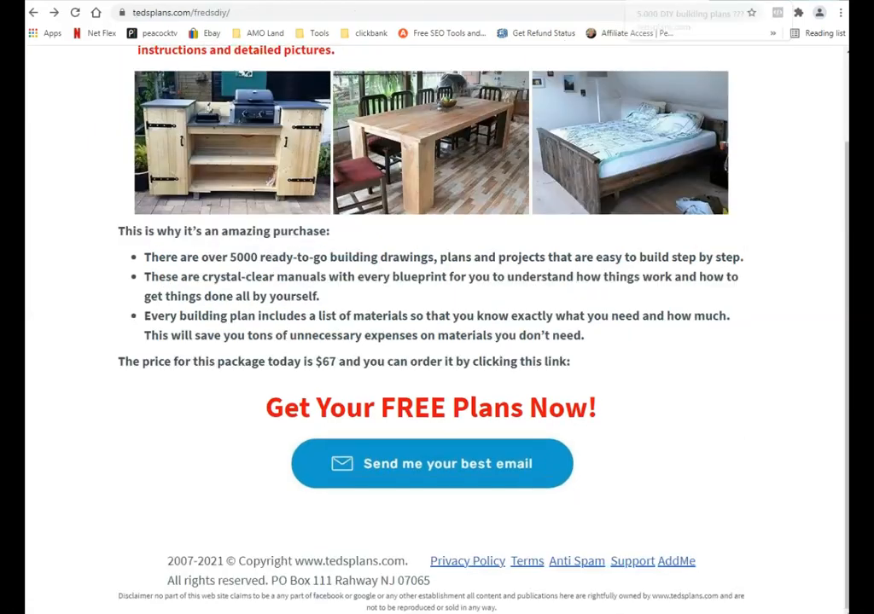
{"action": "left_click", "coordinate": [75, 17]}
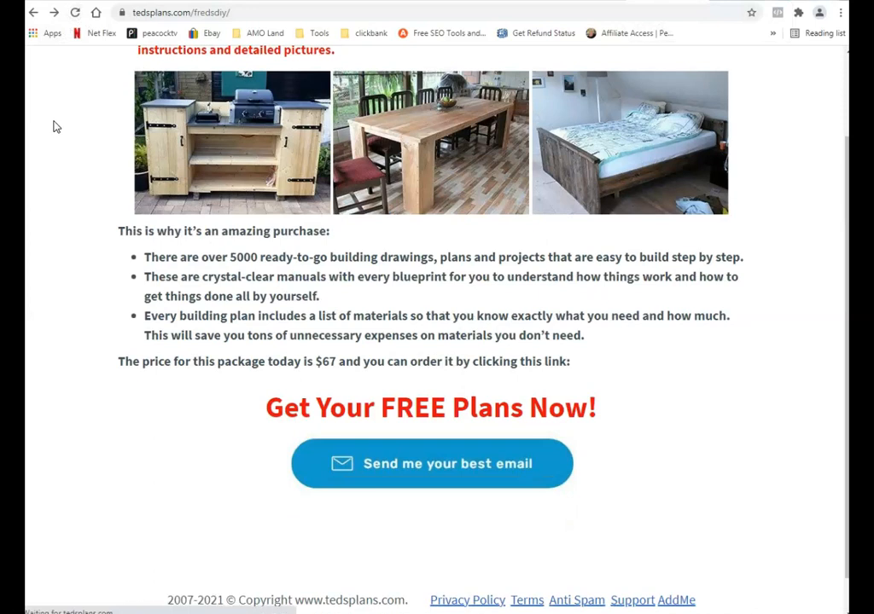
{"action": "scroll", "coordinate": [52, 126], "scroll_direction": "down", "scroll_amount": 1}
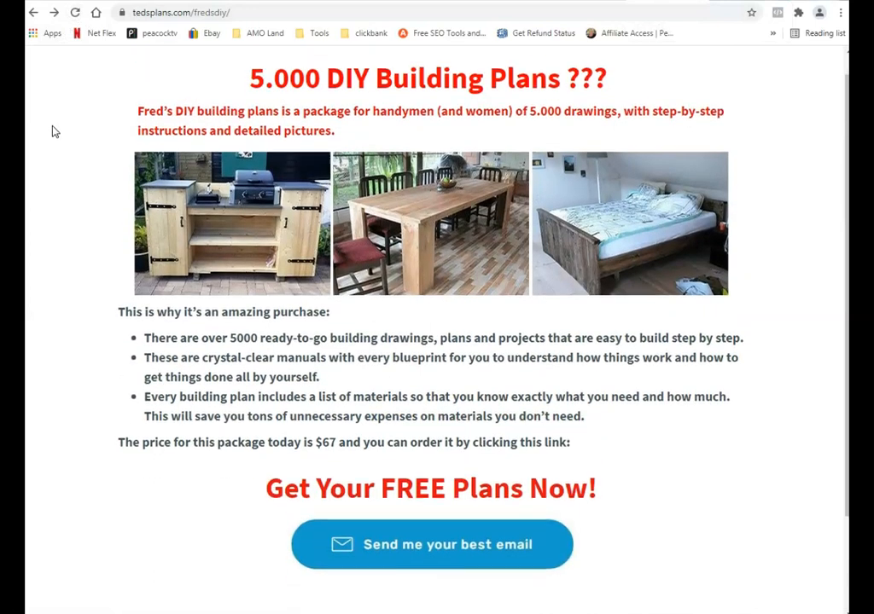
{"action": "scroll", "coordinate": [53, 126], "scroll_direction": "up", "scroll_amount": 1}
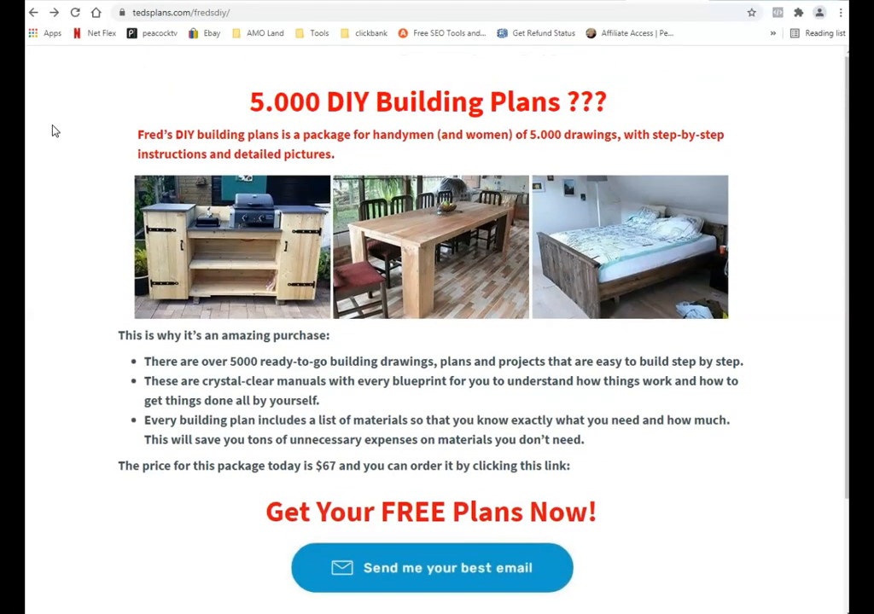
{"action": "scroll", "coordinate": [679, 344], "scroll_direction": "down", "scroll_amount": 2}
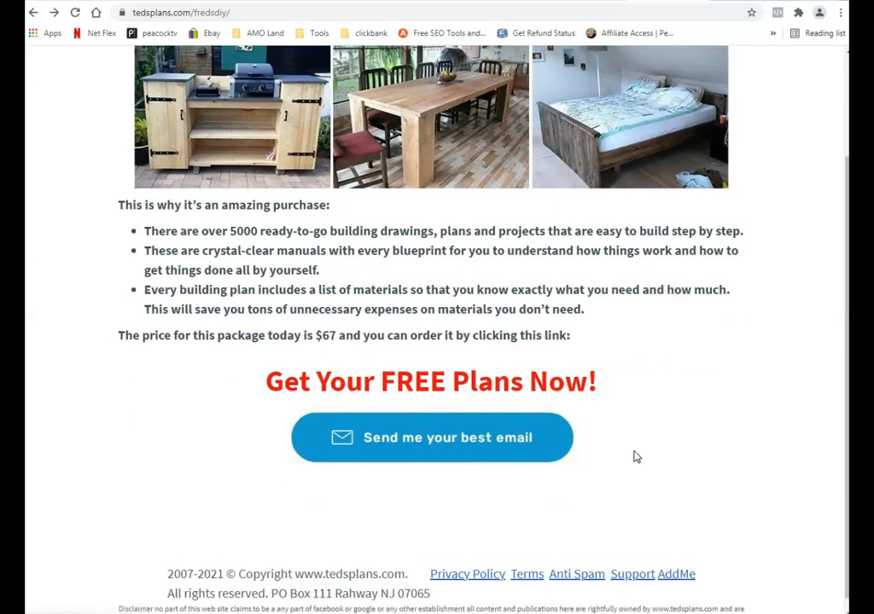
{"action": "scroll", "coordinate": [636, 452], "scroll_direction": "down", "scroll_amount": 1}
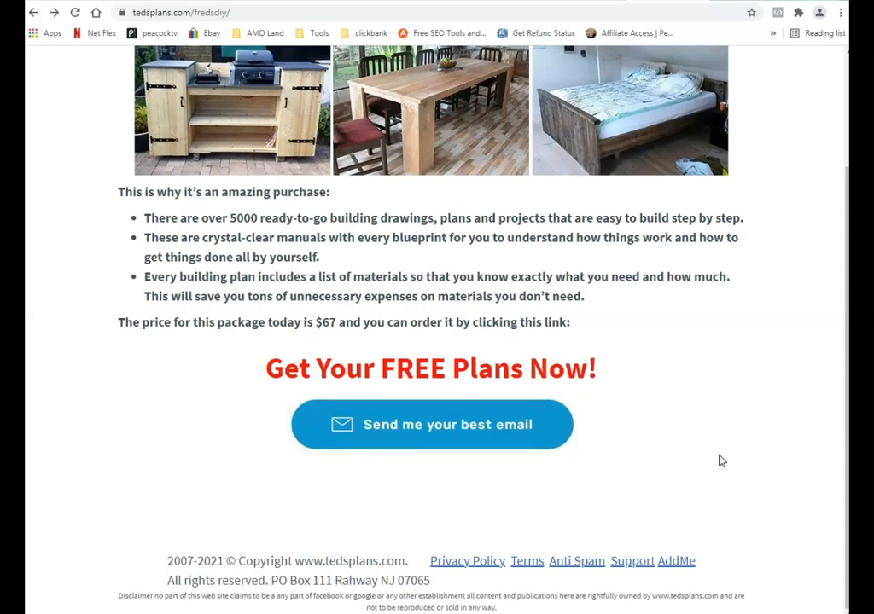
Return to the HTML editor, put the copyright and address text on one line with the policy links on the line beneath, and save.
{"action": "left_click", "coordinate": [595, 1]}
{"action": "scroll", "coordinate": [282, 512], "scroll_direction": "down", "scroll_amount": 5}
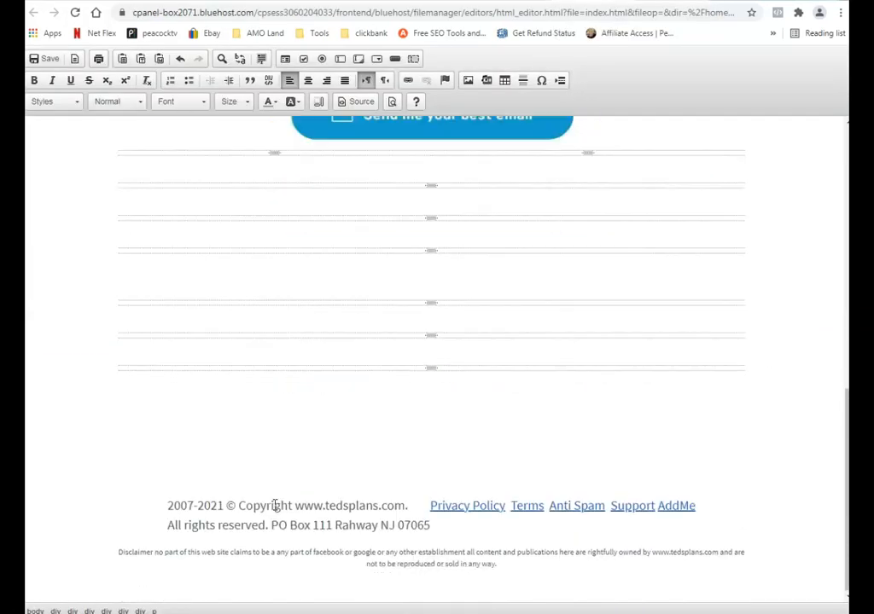
{"action": "left_click", "coordinate": [412, 505]}
{"action": "key", "text": "BackSpace"}
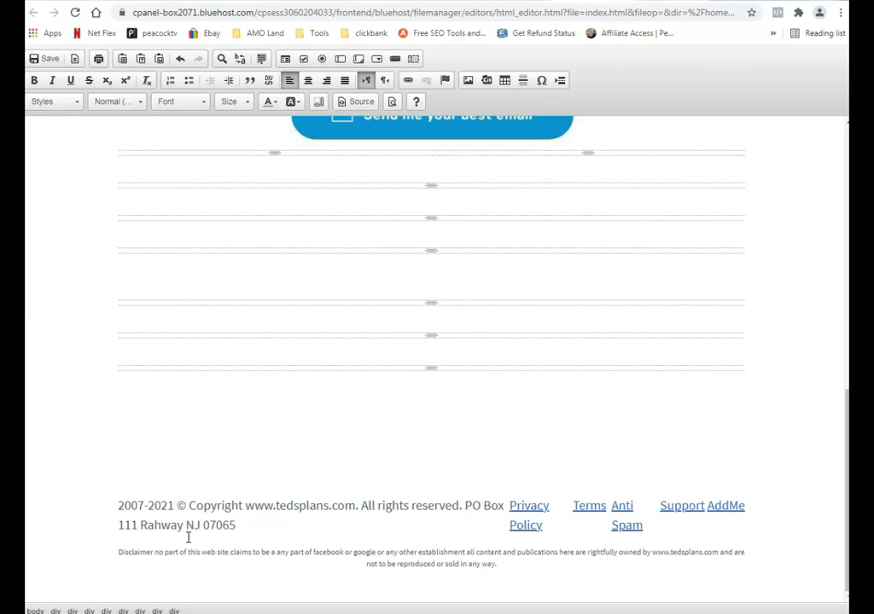
{"action": "key", "text": "Down"}
{"action": "key", "text": "Return"}
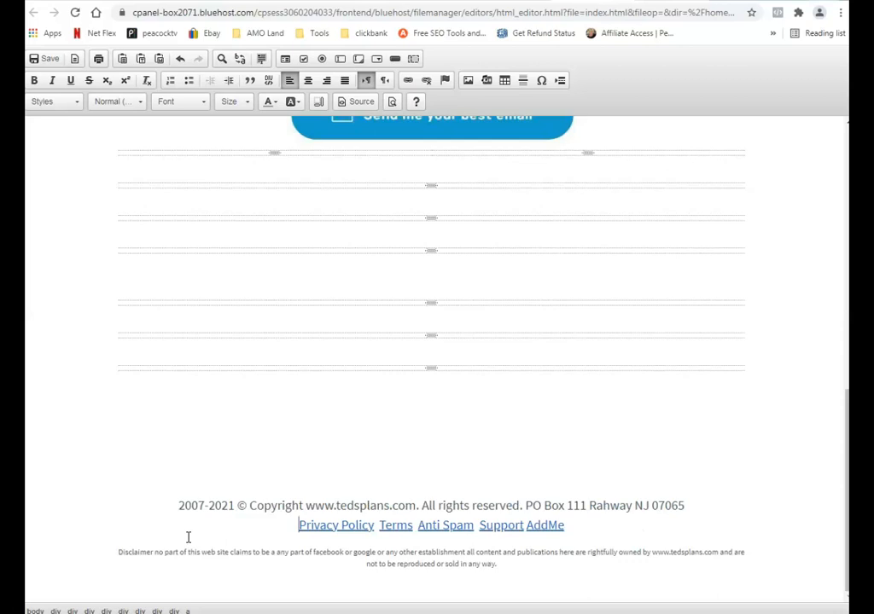
{"action": "left_click", "coordinate": [45, 62]}
Reload the published fredsdiy page and review its two-line footer, overall layout and web address.
{"action": "left_click", "coordinate": [531, 5]}
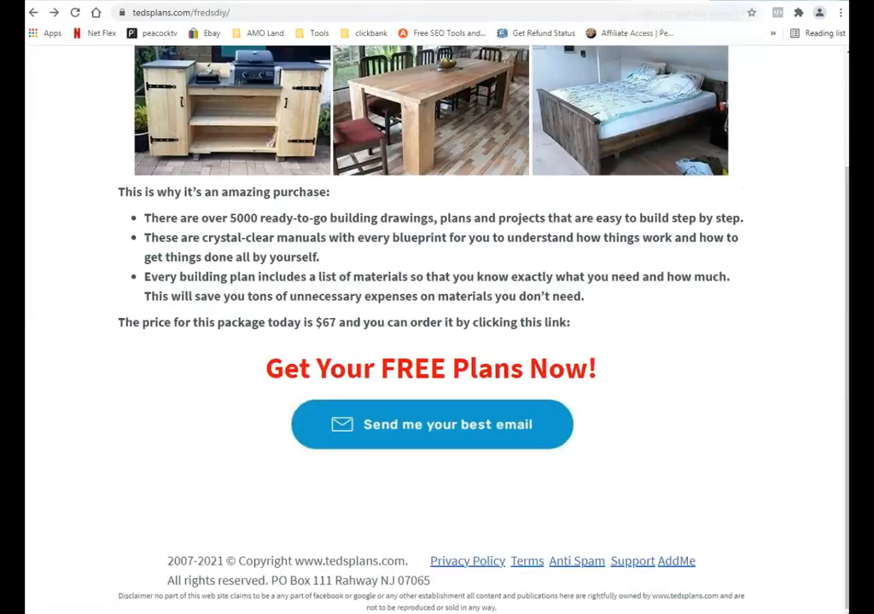
{"action": "left_click", "coordinate": [75, 12]}
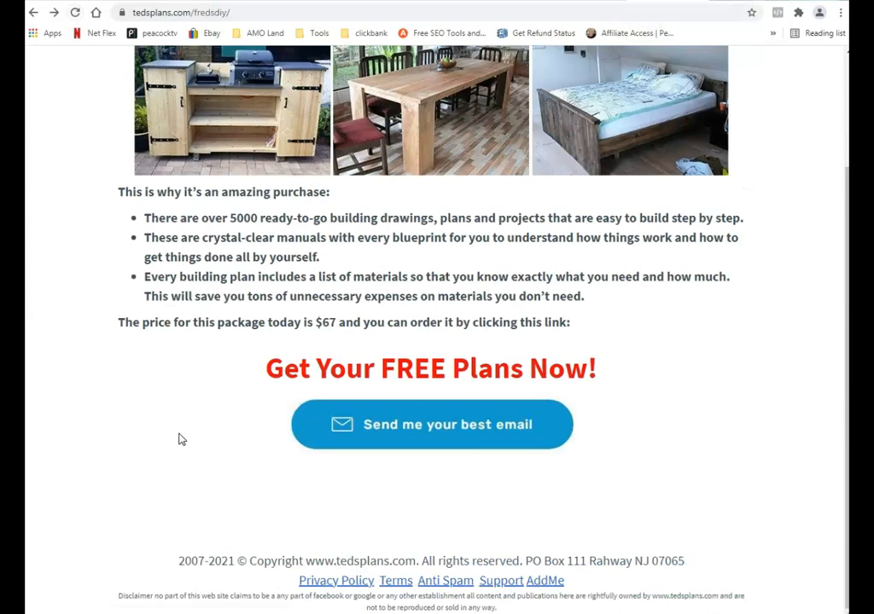
{"action": "scroll", "coordinate": [692, 408], "scroll_direction": "up", "scroll_amount": 2}
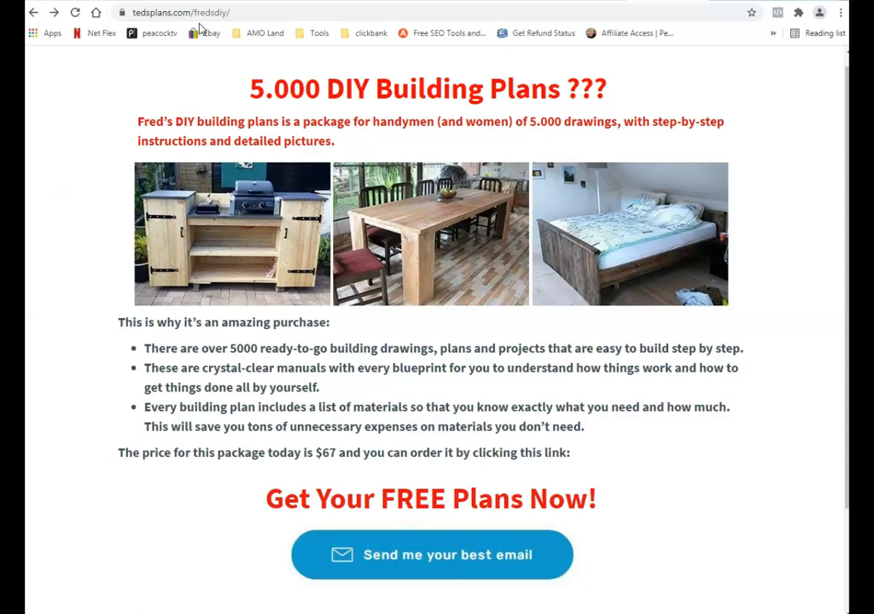
{"action": "left_click", "coordinate": [135, 13]}
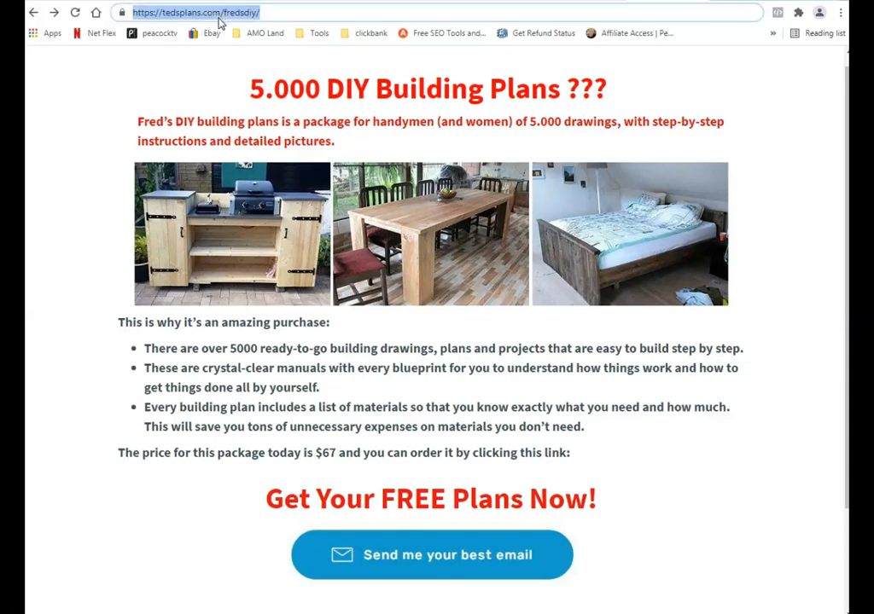
{"action": "left_click", "coordinate": [220, 16]}
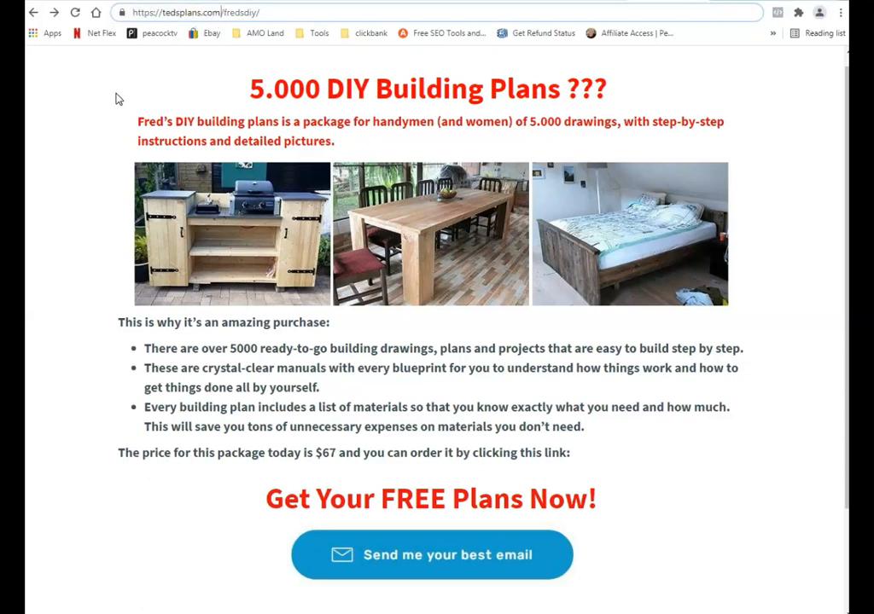
{"action": "scroll", "coordinate": [119, 256], "scroll_direction": "down", "scroll_amount": 3}
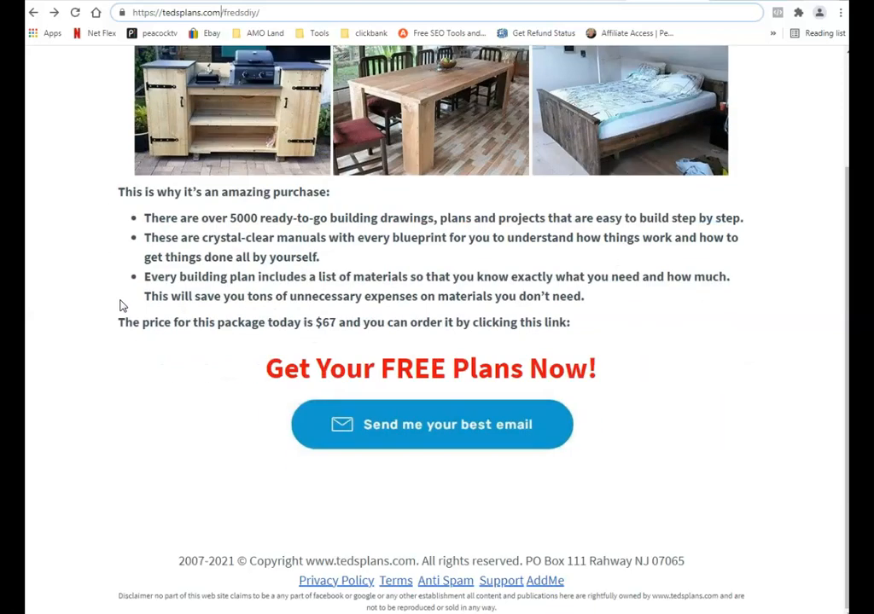
Follow the "Send me your best email" button and check the affiliate ID in the sales page's address.
{"action": "left_click", "coordinate": [412, 425]}
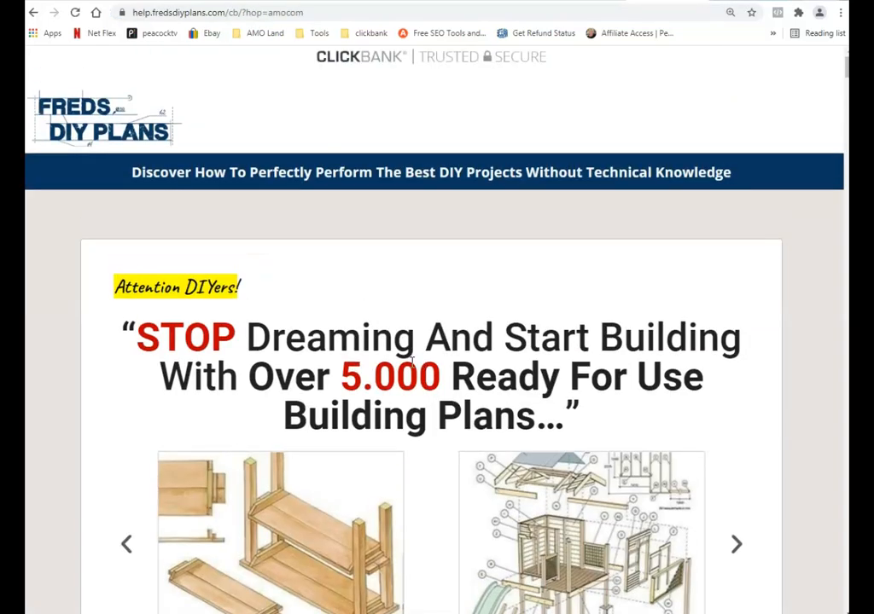
{"action": "double_click", "coordinate": [305, 12]}
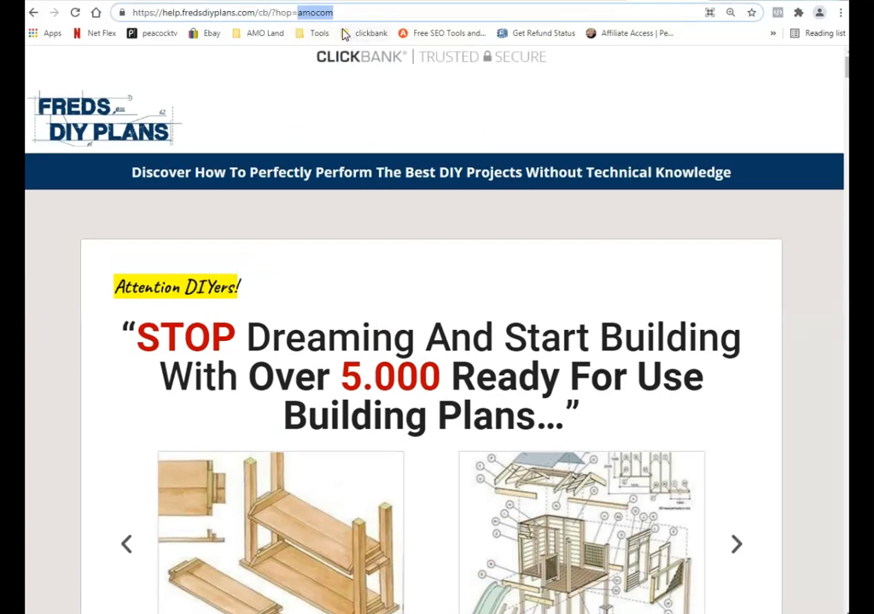
Look through the Fred's DIY Plans sales page, from its sample projects and testimonials down to the closing Add to Cart offer.
{"action": "scroll", "coordinate": [433, 152], "scroll_direction": "down", "scroll_amount": 5}
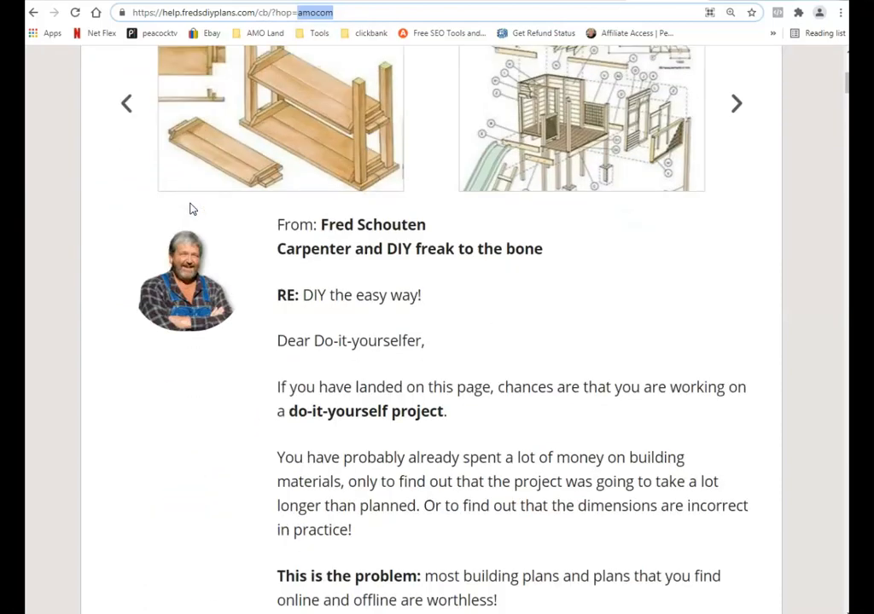
{"action": "scroll", "coordinate": [190, 209], "scroll_direction": "down", "scroll_amount": 15}
{"action": "scroll", "coordinate": [205, 210], "scroll_direction": "down", "scroll_amount": 17}
{"action": "scroll", "coordinate": [567, 337], "scroll_direction": "down", "scroll_amount": 20}
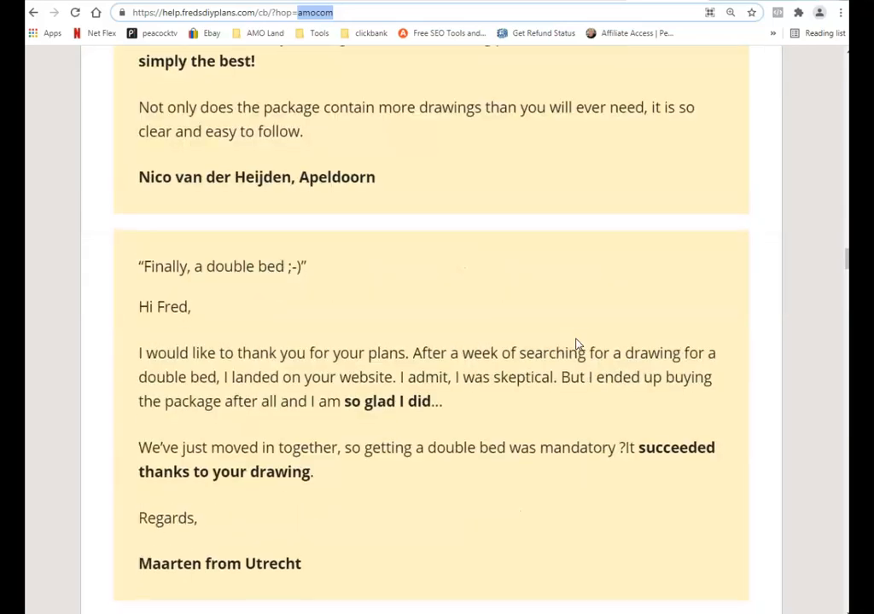
{"action": "scroll", "coordinate": [576, 344], "scroll_direction": "down", "scroll_amount": 4}
{"action": "scroll", "coordinate": [575, 343], "scroll_direction": "up", "scroll_amount": 12}
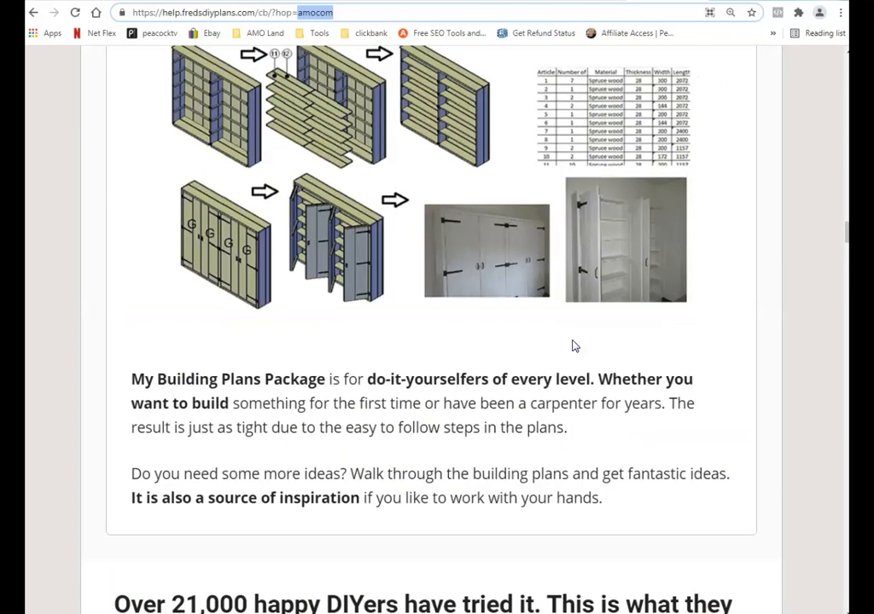
{"action": "scroll", "coordinate": [574, 345], "scroll_direction": "up", "scroll_amount": 6}
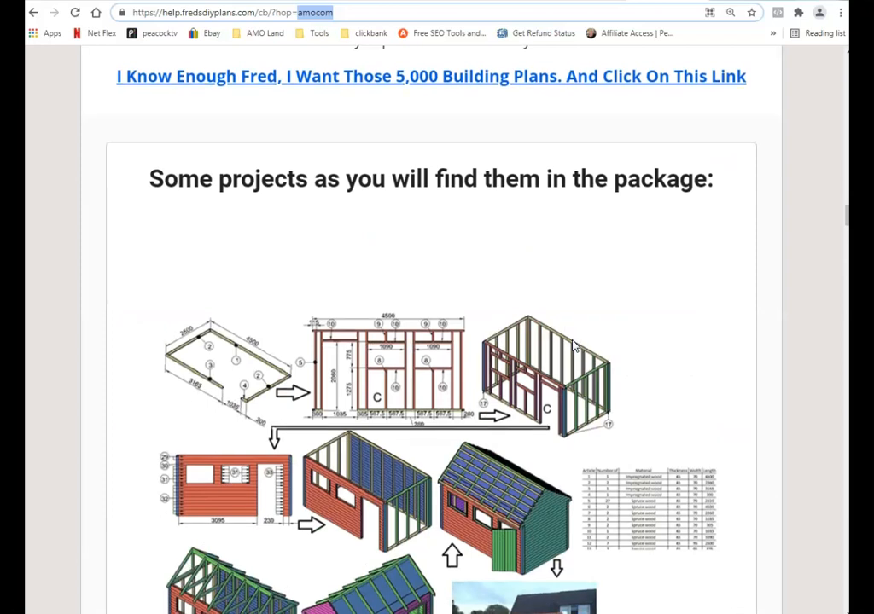
{"action": "scroll", "coordinate": [572, 346], "scroll_direction": "down", "scroll_amount": 10}
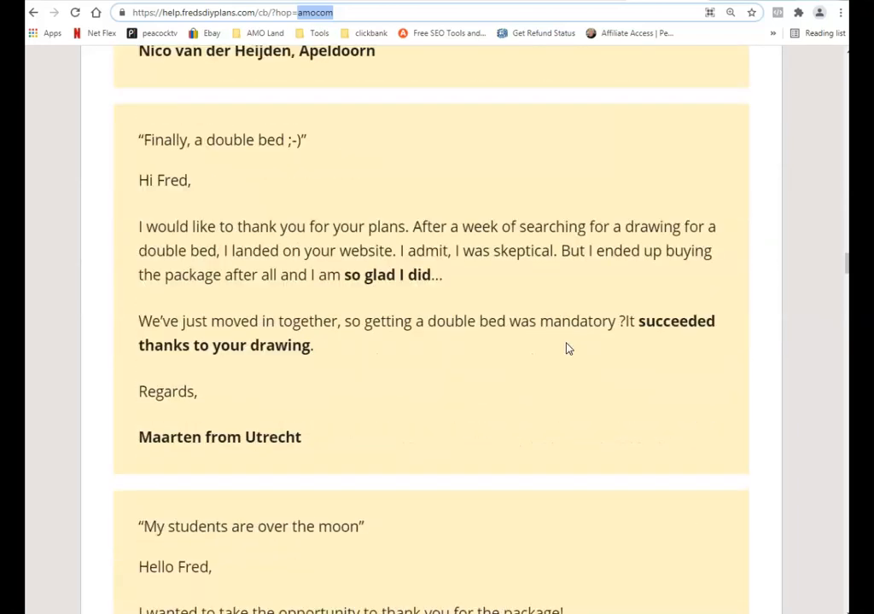
{"action": "key", "text": "Right"}
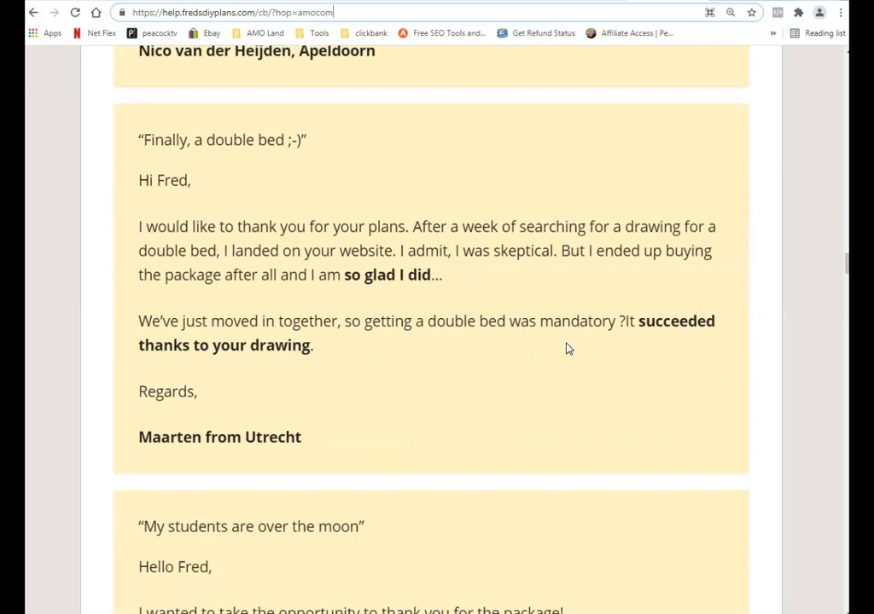
{"action": "scroll", "coordinate": [572, 358], "scroll_direction": "down", "scroll_amount": 1}
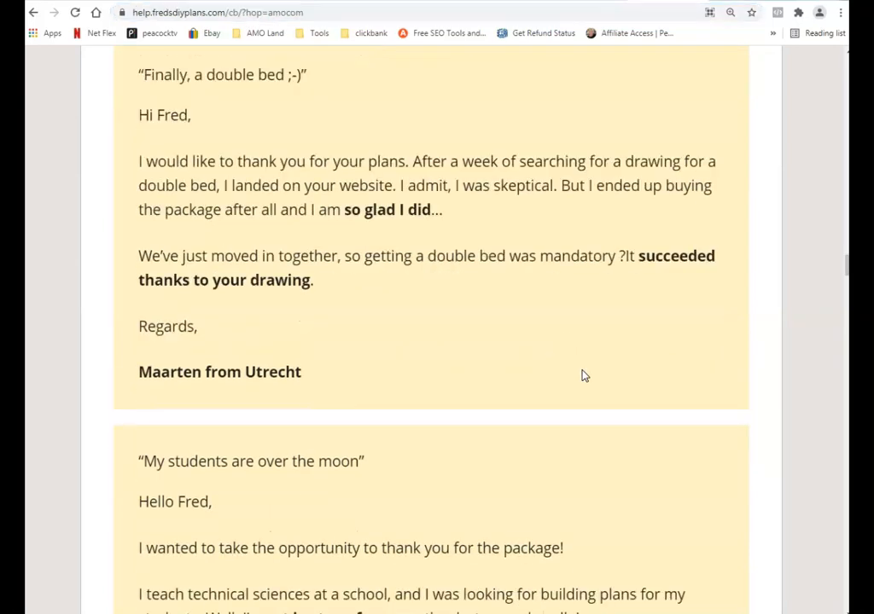
{"action": "key", "text": "End"}
{"action": "scroll", "coordinate": [583, 377], "scroll_direction": "up", "scroll_amount": 5}
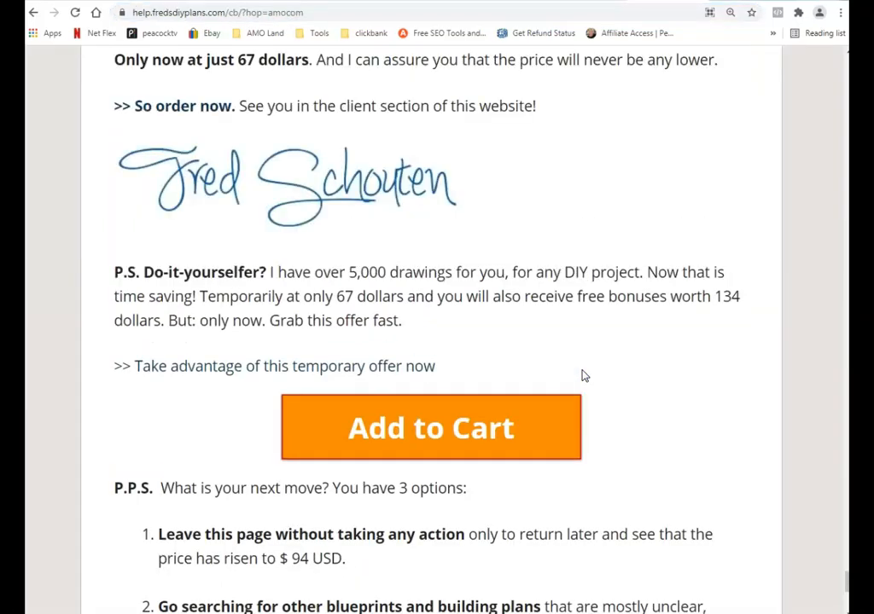
Add Fred's plans to the cart and review the order summary on the ClickBank secure checkout page.
{"action": "left_click", "coordinate": [443, 429]}
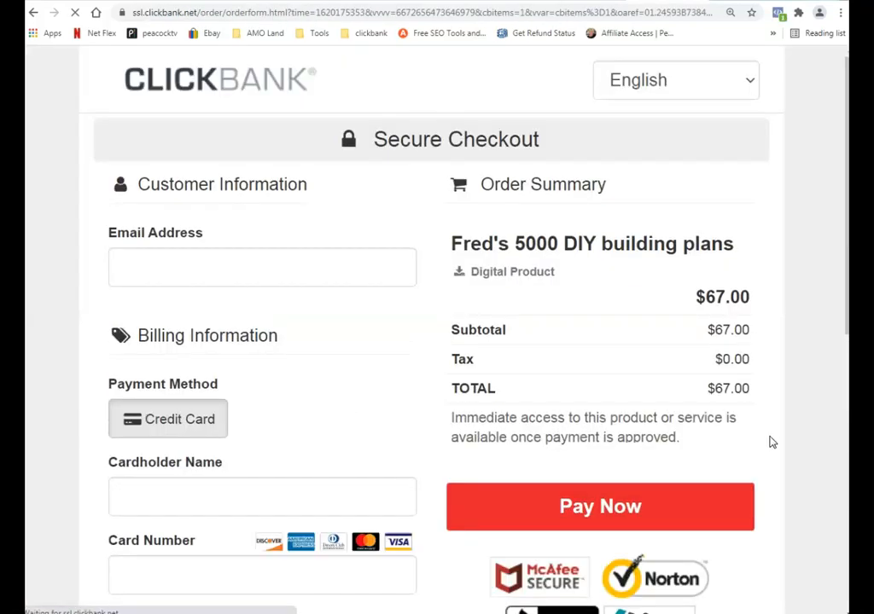
{"action": "scroll", "coordinate": [544, 342], "scroll_direction": "down", "scroll_amount": 1}
{"action": "scroll", "coordinate": [462, 351], "scroll_direction": "down", "scroll_amount": 2}
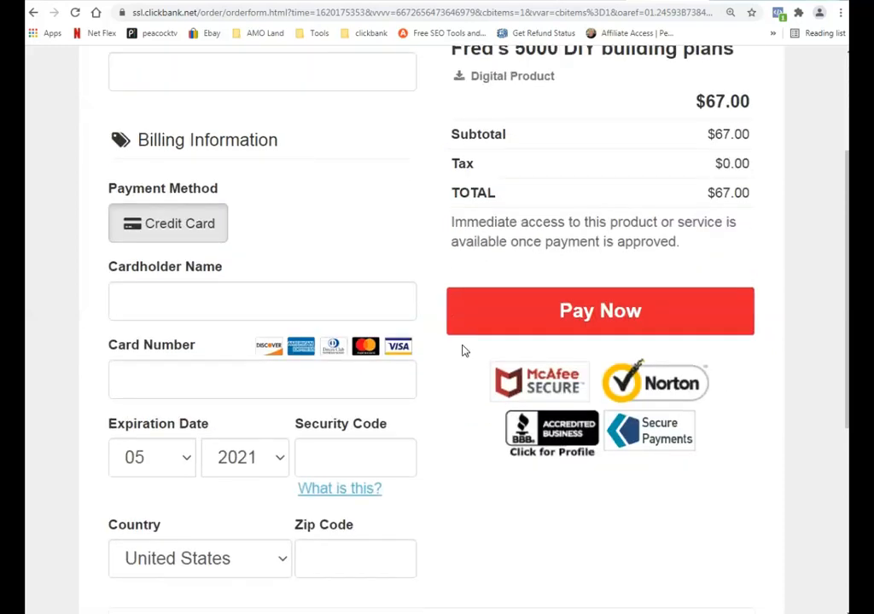
{"action": "scroll", "coordinate": [468, 337], "scroll_direction": "up", "scroll_amount": 2}
{"action": "left_click_drag", "start_coordinate": [441, 251], "coordinate": [678, 246]}
{"action": "scroll", "coordinate": [657, 321], "scroll_direction": "down", "scroll_amount": 6}
{"action": "scroll", "coordinate": [366, 318], "scroll_direction": "down", "scroll_amount": 1}
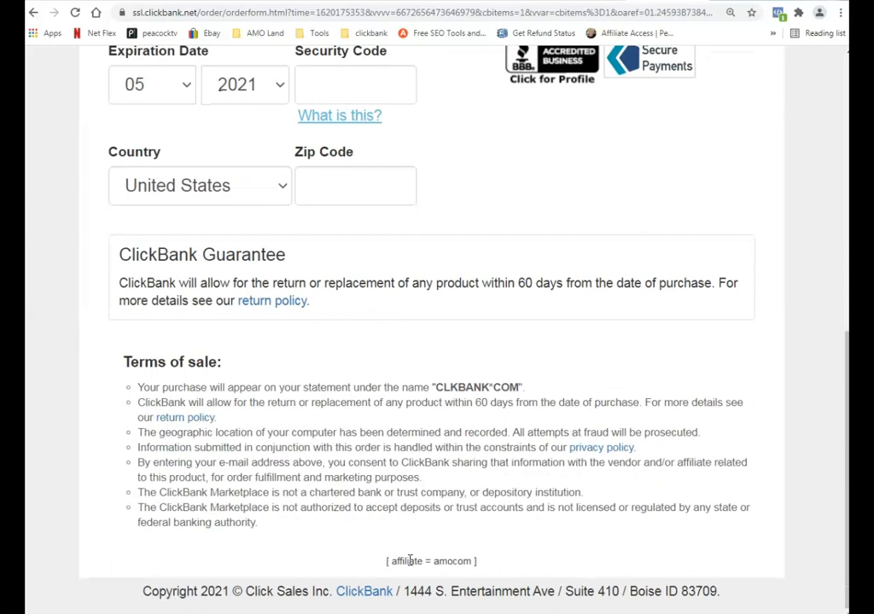
Enlarge the checkout page, check the affiliate ID beneath the terms of sale, and restore the smaller view.
{"action": "scroll", "coordinate": [452, 560], "scroll_direction": "up", "scroll_amount": 6}
{"action": "scroll", "coordinate": [465, 555], "scroll_direction": "down", "scroll_amount": 5}
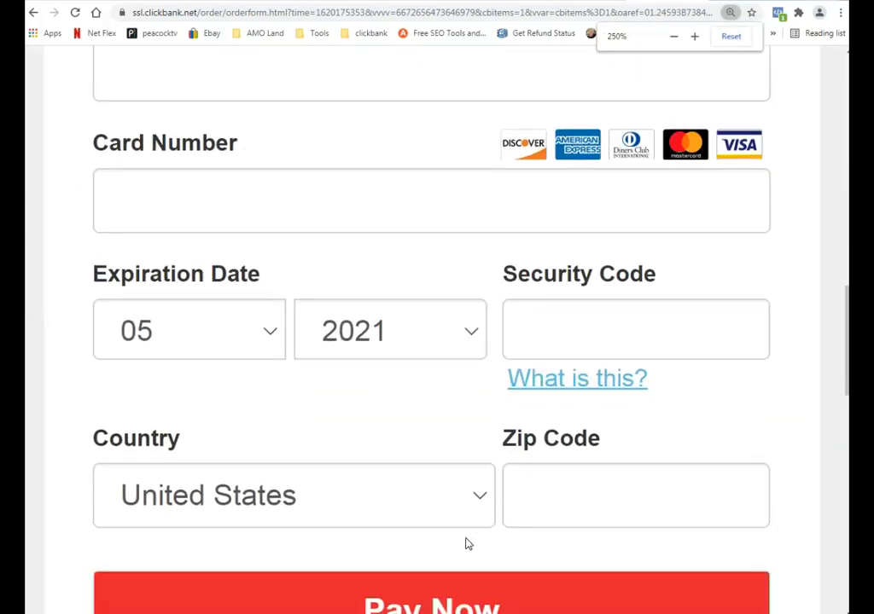
{"action": "scroll", "coordinate": [467, 544], "scroll_direction": "down", "scroll_amount": 10}
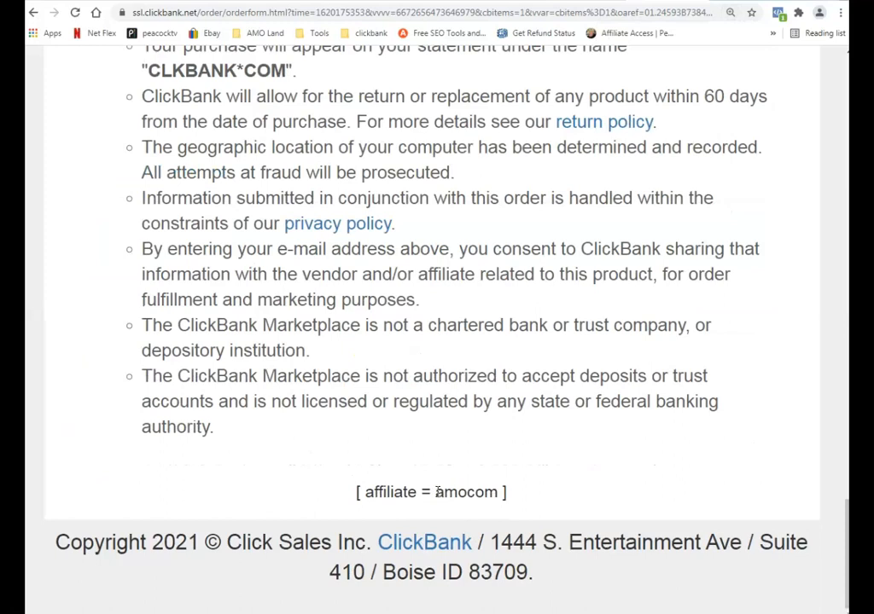
{"action": "left_click_drag", "start_coordinate": [436, 492], "coordinate": [522, 507]}
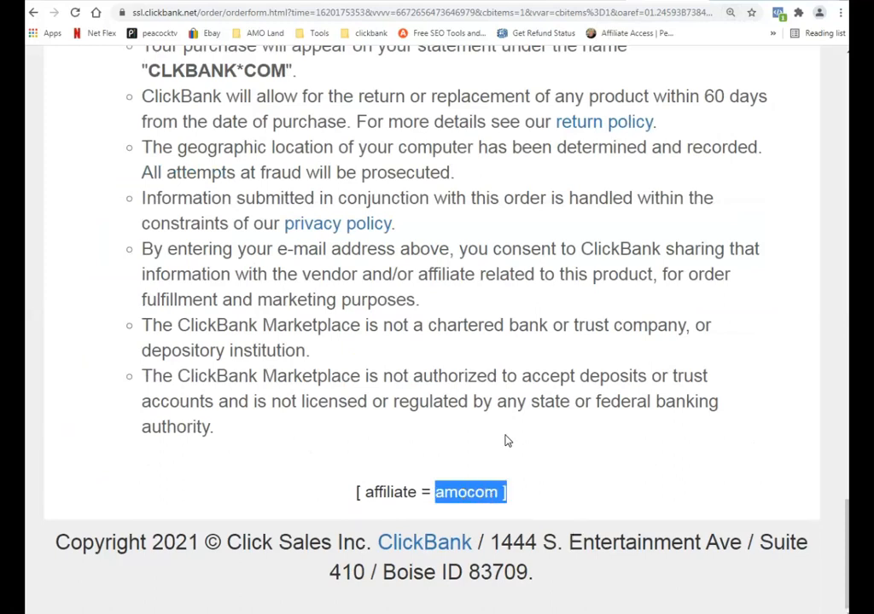
{"action": "scroll", "coordinate": [333, 401], "scroll_direction": "down", "scroll_amount": 4}
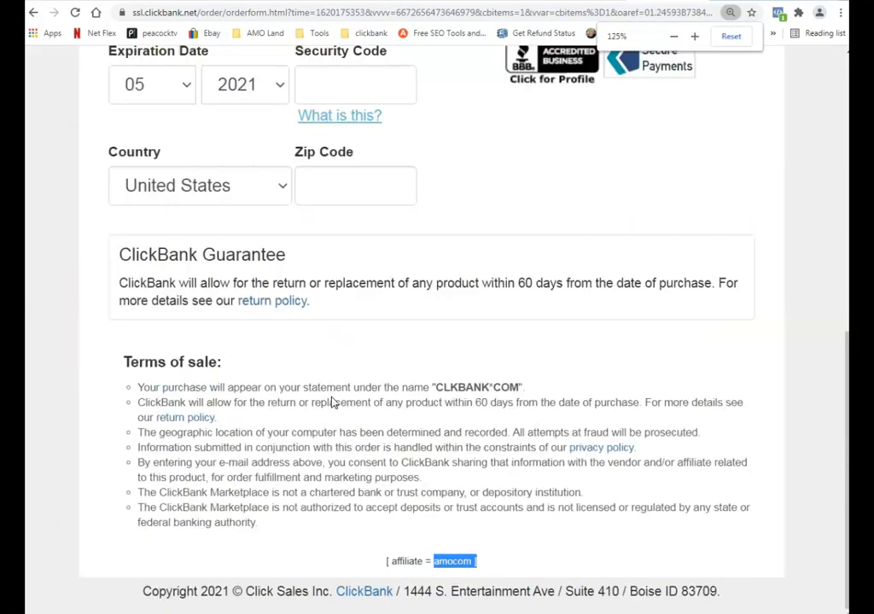
{"action": "scroll", "coordinate": [333, 403], "scroll_direction": "down", "scroll_amount": 1}
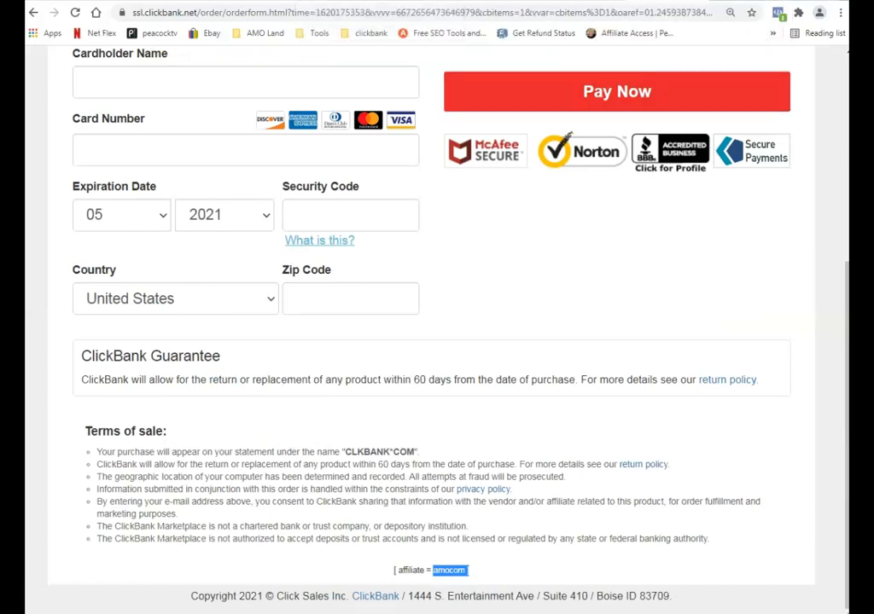
Go back from the checkout to the published fredsdiy landing page and view its heading and photos.
{"action": "left_click", "coordinate": [34, 13]}
{"action": "left_click", "coordinate": [34, 12]}
{"action": "scroll", "coordinate": [86, 215], "scroll_direction": "up", "scroll_amount": 1}
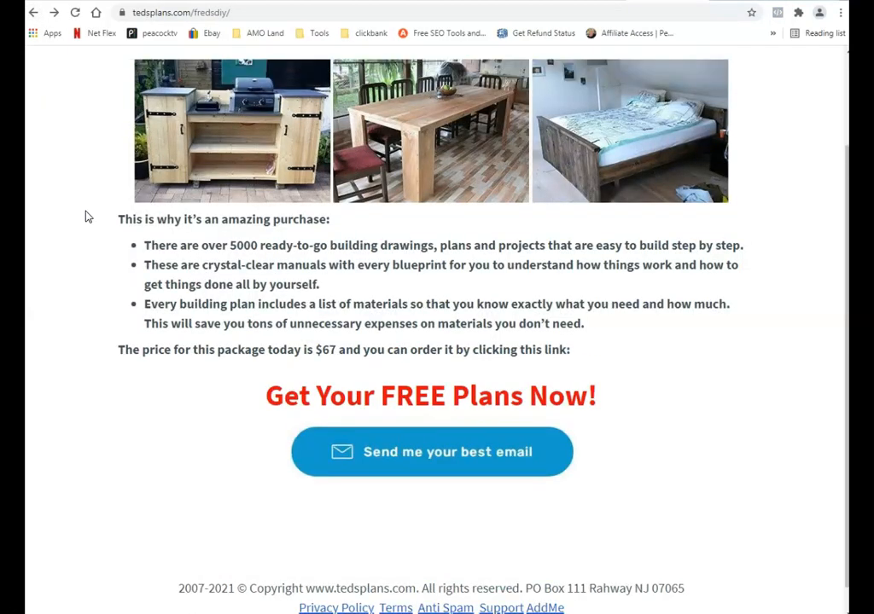
{"action": "scroll", "coordinate": [85, 216], "scroll_direction": "up", "scroll_amount": 2}
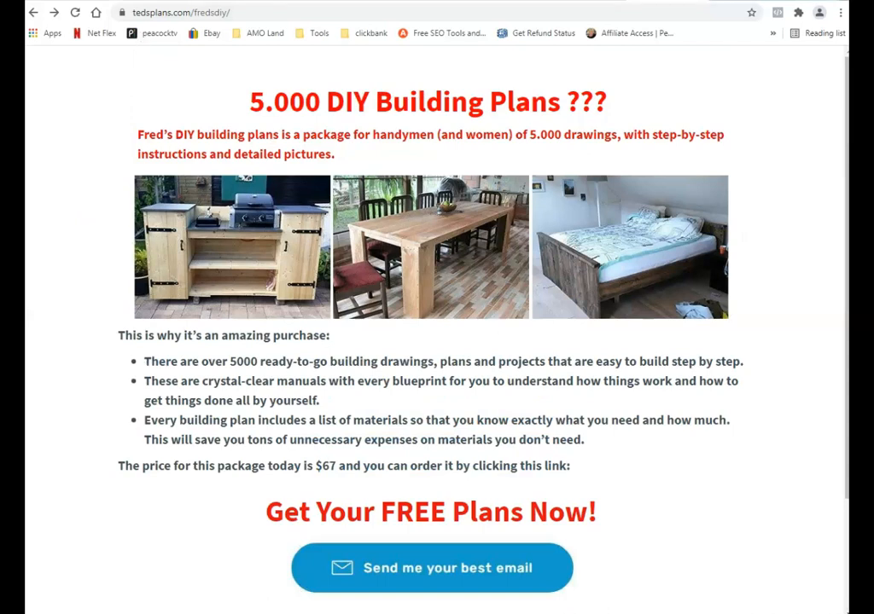
Look through the other open pages and examine the header banner of the raywarecomputers.com home page.
{"action": "left_click", "coordinate": [155, 3]}
{"action": "left_click", "coordinate": [222, 2]}
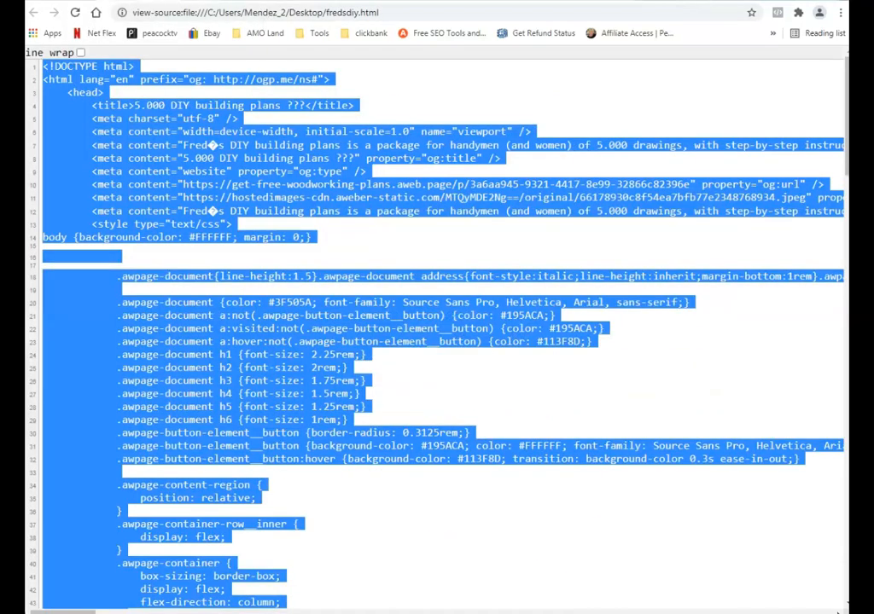
{"action": "left_click", "coordinate": [290, 2]}
{"action": "left_click", "coordinate": [358, 2]}
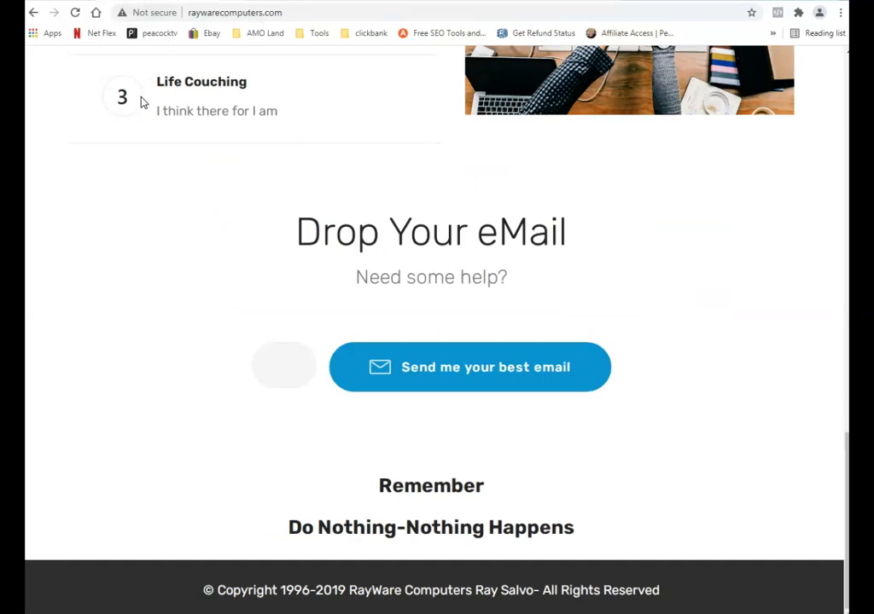
{"action": "scroll", "coordinate": [316, 179], "scroll_direction": "up", "scroll_amount": 10}
{"action": "scroll", "coordinate": [328, 195], "scroll_direction": "up", "scroll_amount": 2}
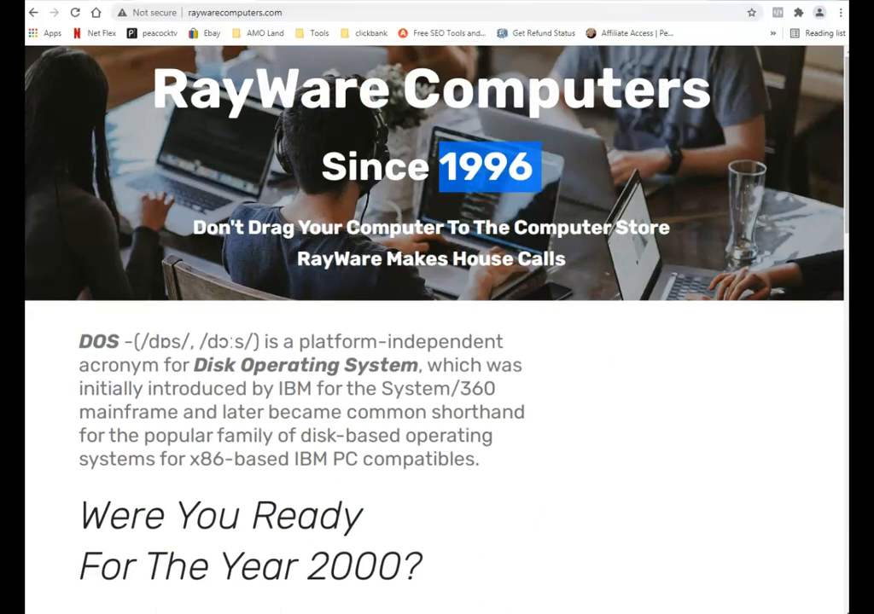
Return to the published fredsdiy page and review it from the heading down to the footer disclaimer.
{"action": "key", "text": "ctrl+Tab"}
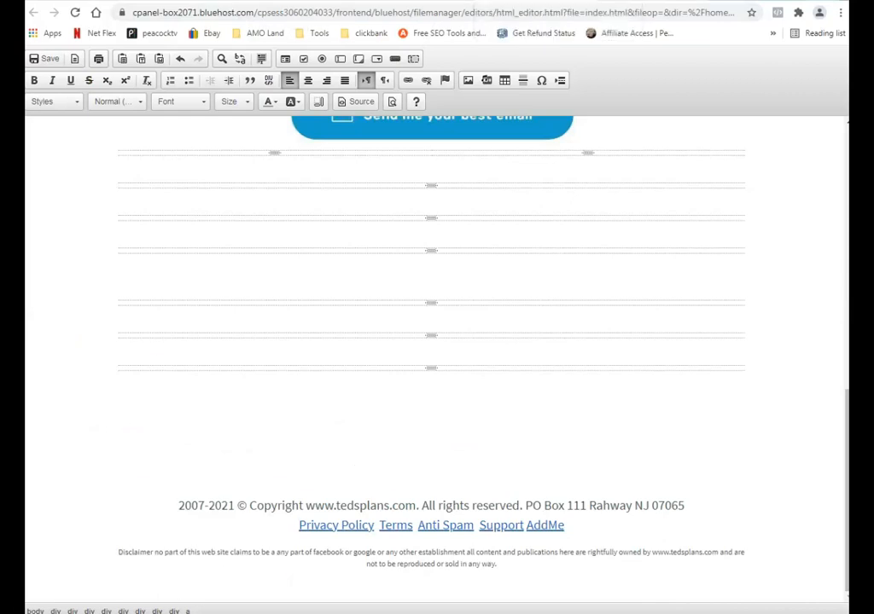
{"action": "key", "text": "ctrl+Tab"}
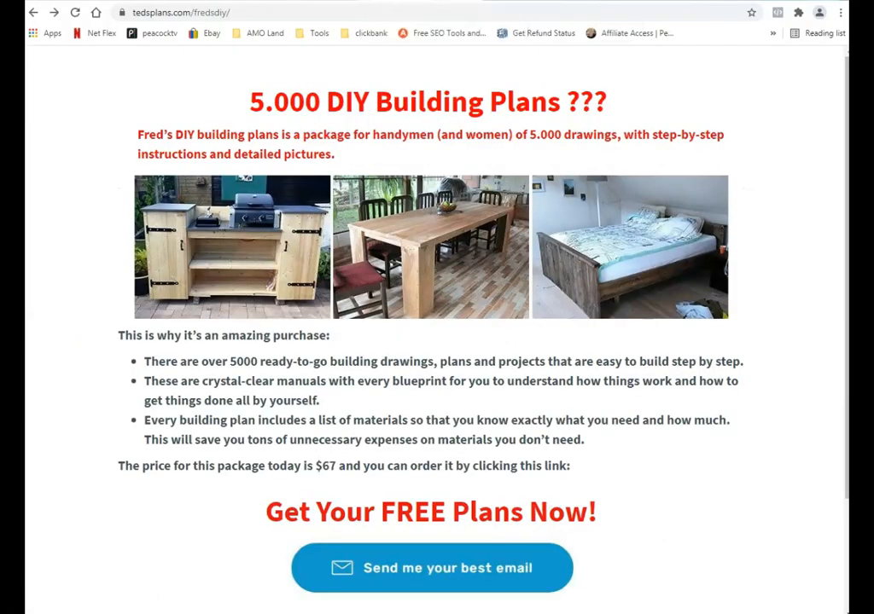
{"action": "scroll", "coordinate": [217, 125], "scroll_direction": "down", "scroll_amount": 5}
{"action": "scroll", "coordinate": [217, 126], "scroll_direction": "up", "scroll_amount": 5}
{"action": "scroll", "coordinate": [180, 158], "scroll_direction": "down", "scroll_amount": 2}
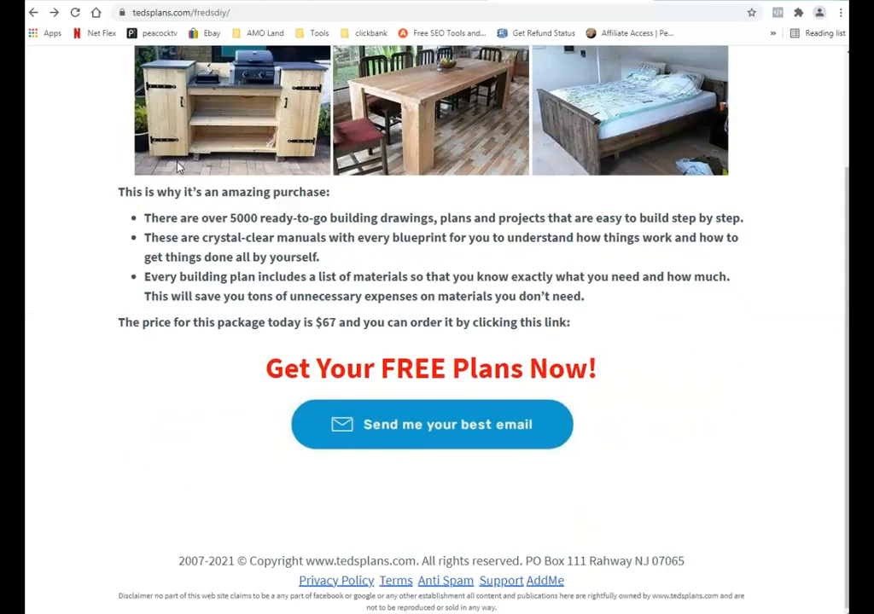
{"action": "scroll", "coordinate": [179, 168], "scroll_direction": "up", "scroll_amount": 2}
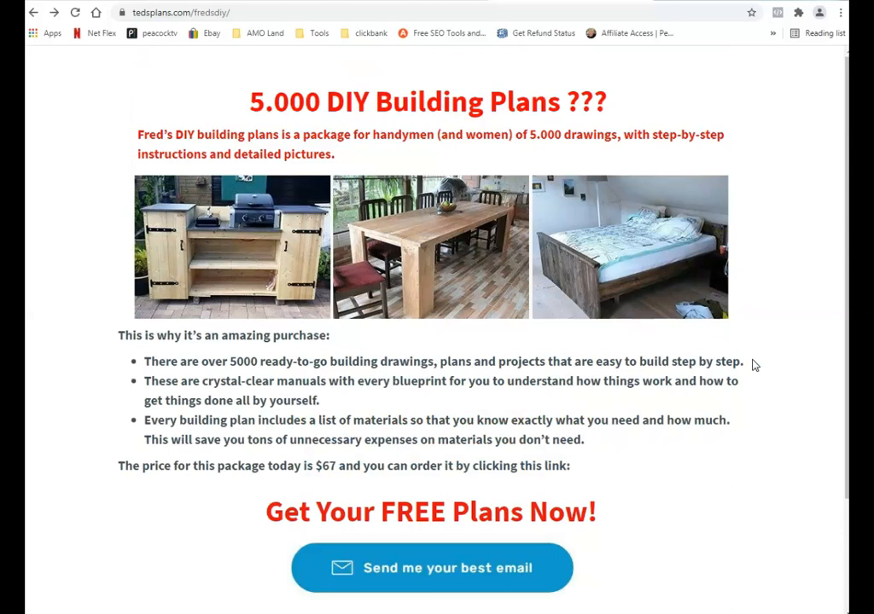
{"action": "scroll", "coordinate": [754, 367], "scroll_direction": "down", "scroll_amount": 2}
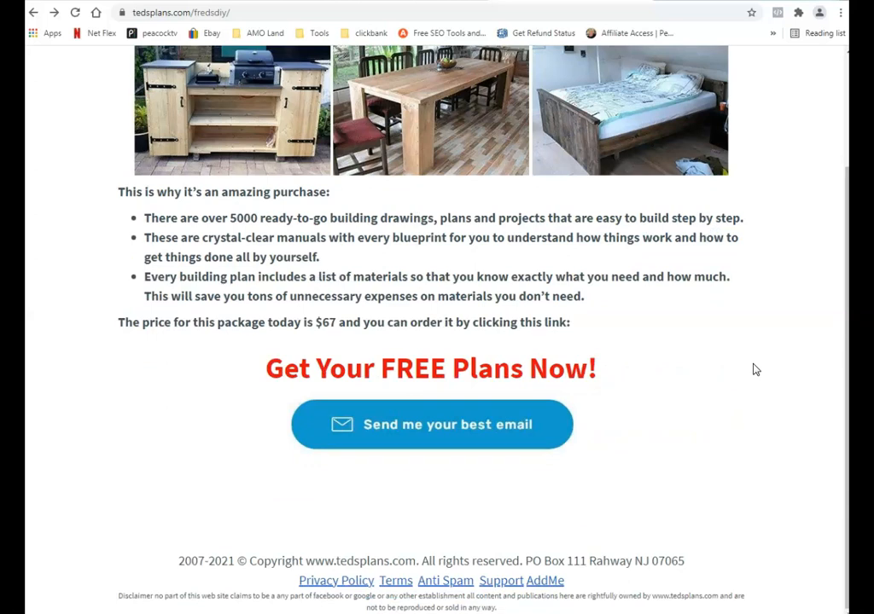
{"action": "scroll", "coordinate": [754, 369], "scroll_direction": "up", "scroll_amount": 2}
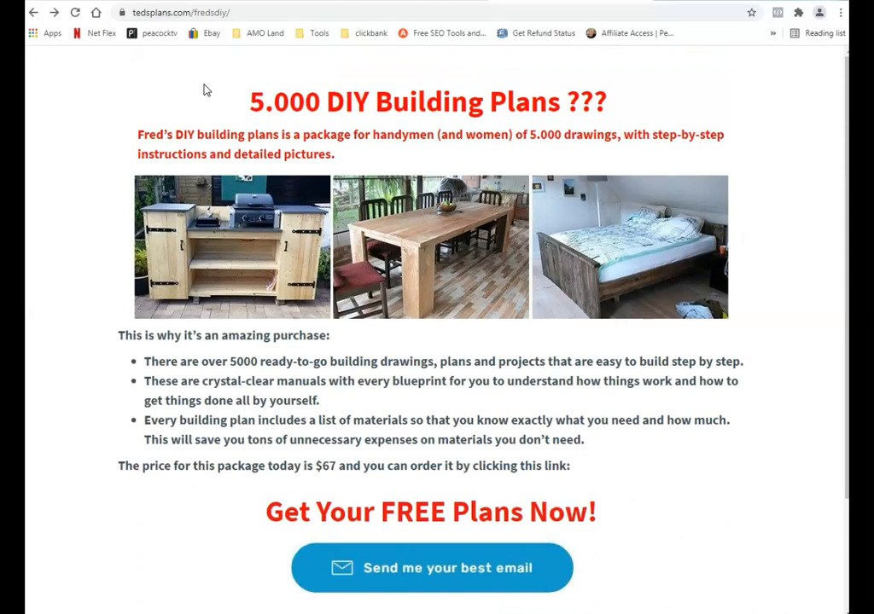
Show the landing page's full web address and highlight its tedsplans.com/fredsdiy part.
{"action": "left_click", "coordinate": [131, 15]}
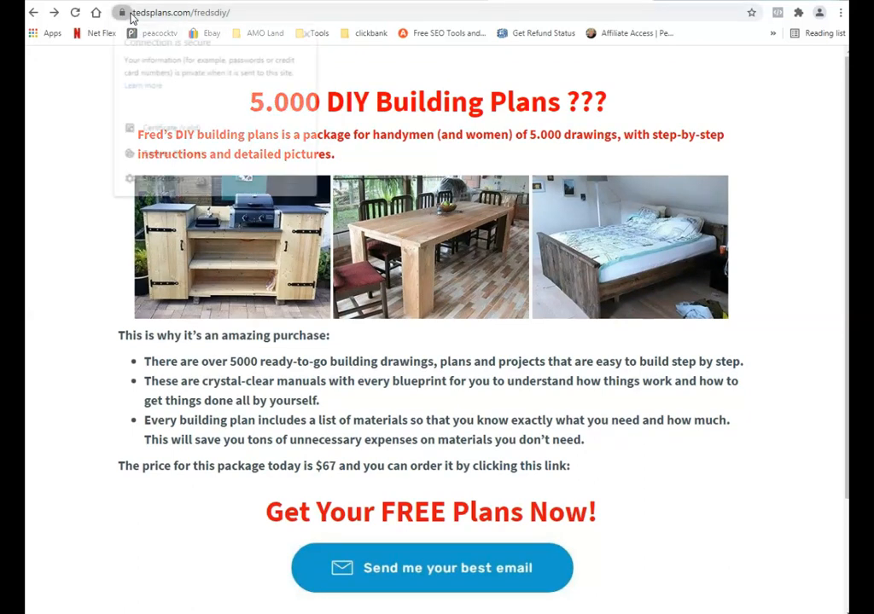
{"action": "left_click", "coordinate": [156, 20]}
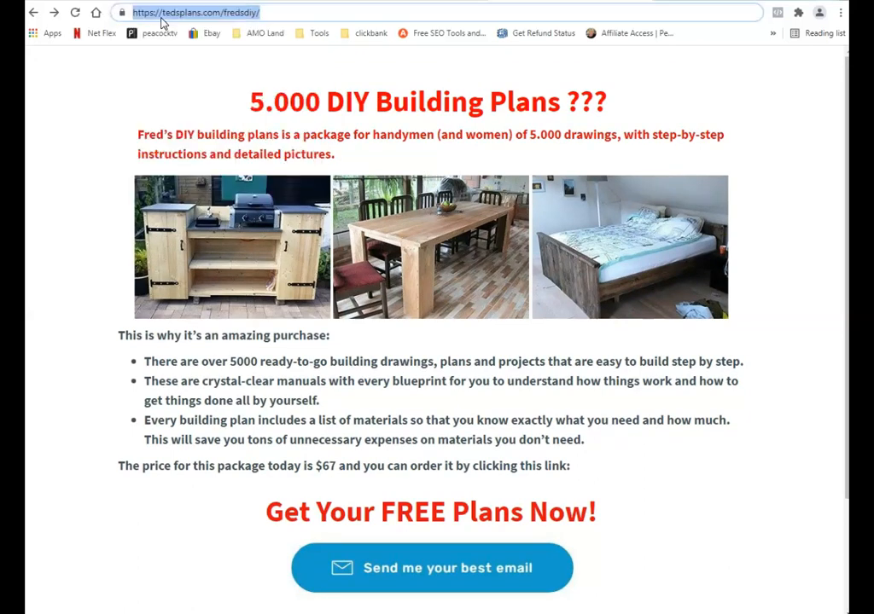
{"action": "left_click", "coordinate": [164, 13]}
{"action": "left_click_drag", "start_coordinate": [161, 13], "coordinate": [273, 15]}
{"action": "left_click", "coordinate": [66, 120]}
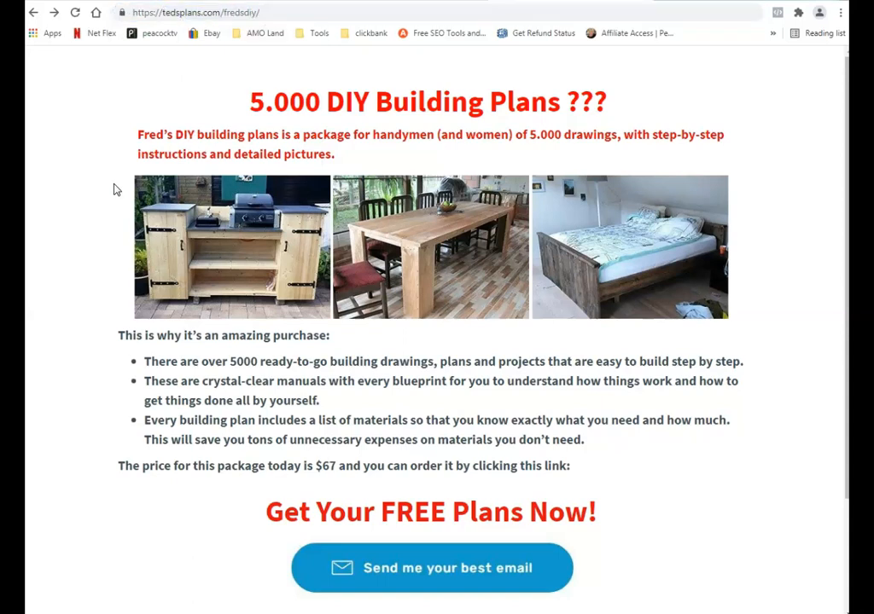
Look over the landing page again and highlight the fredsdiy folder name in its web address.
{"action": "scroll", "coordinate": [117, 189], "scroll_direction": "down", "scroll_amount": 2}
{"action": "scroll", "coordinate": [116, 189], "scroll_direction": "up", "scroll_amount": 2}
{"action": "left_click_drag", "start_coordinate": [224, 14], "coordinate": [257, 14]}
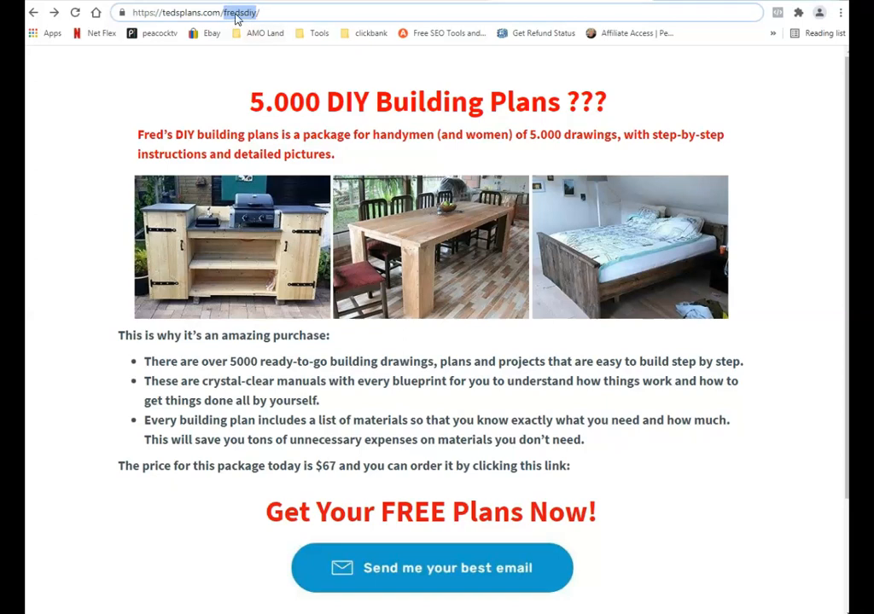
{"action": "right_click", "coordinate": [237, 17]}
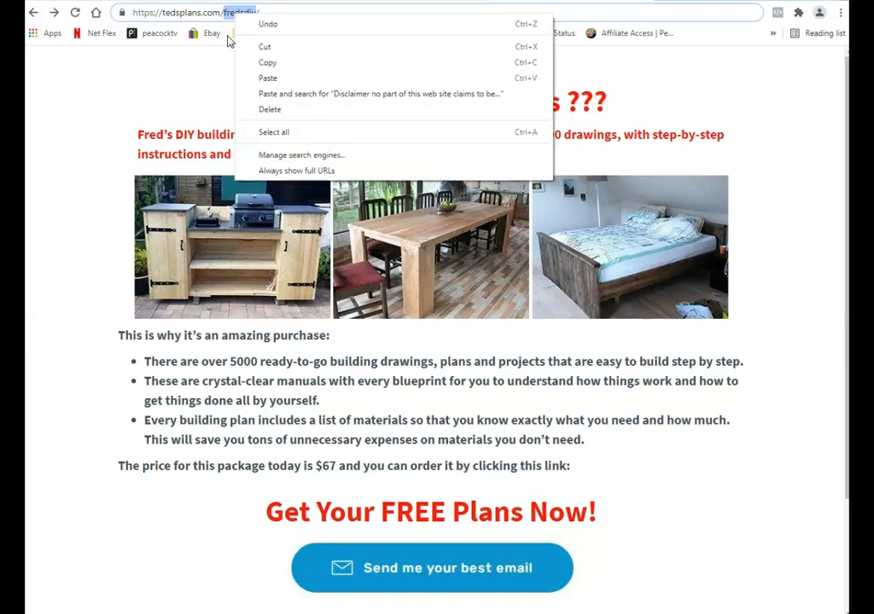
{"action": "left_click", "coordinate": [227, 15]}
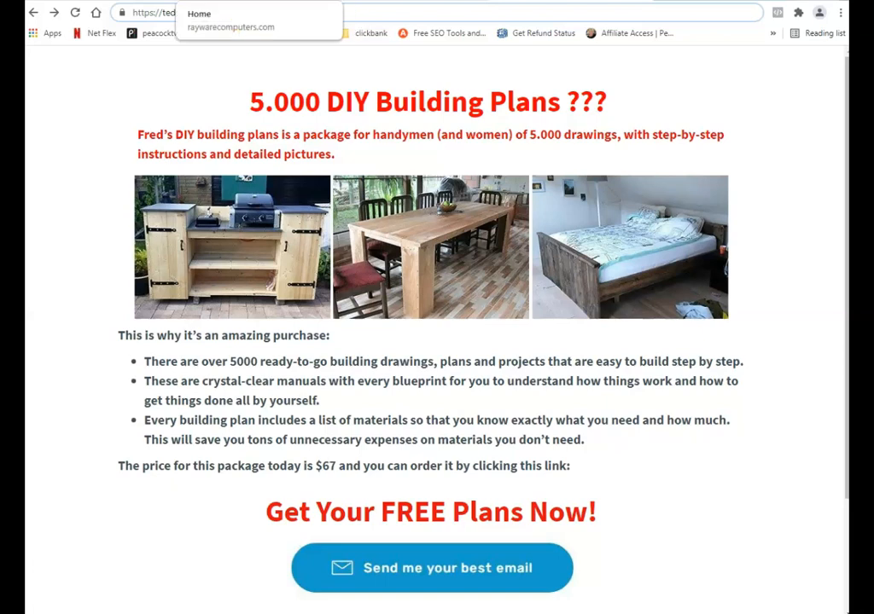
Show the raywarecomputers.com home page and the RWCWEB channel page on YouTube.
{"action": "left_click", "coordinate": [263, 1]}
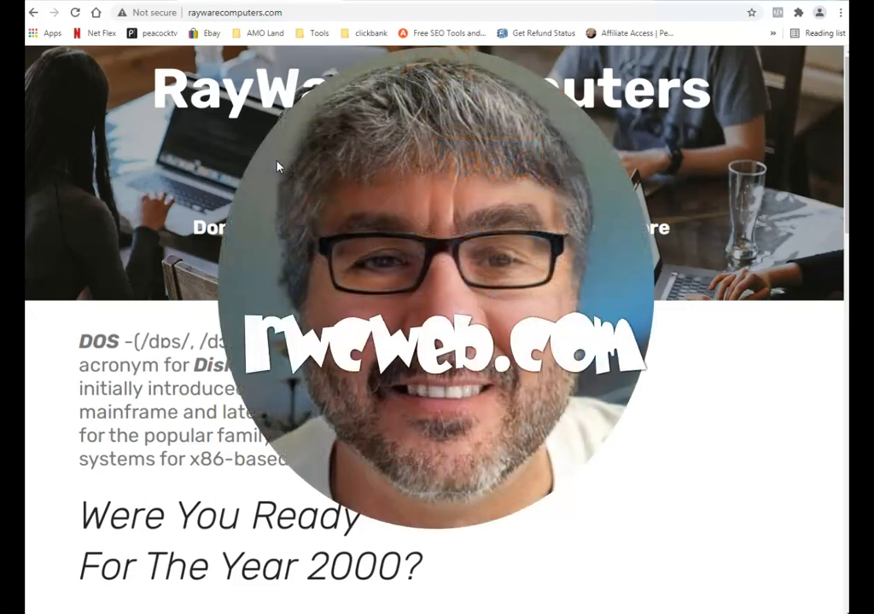
{"action": "left_click", "coordinate": [307, 1]}
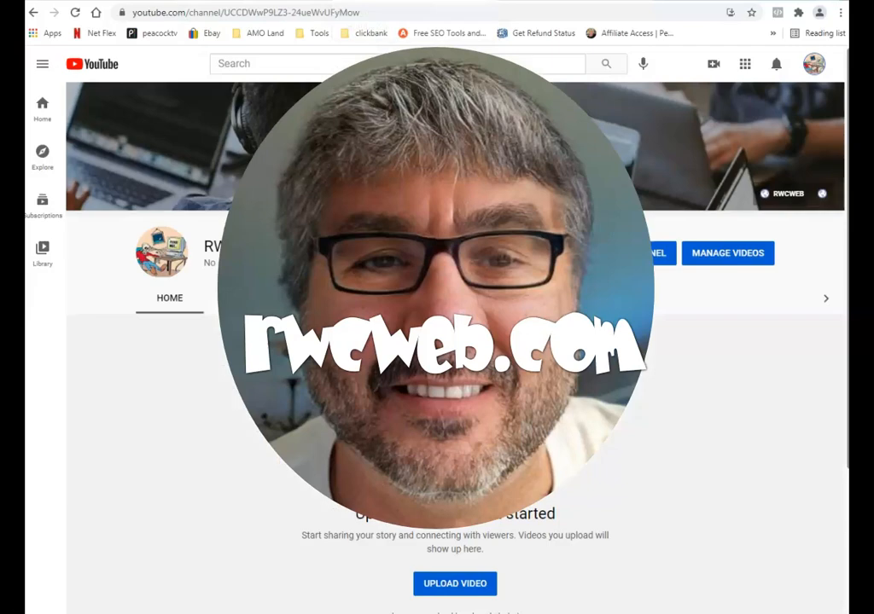